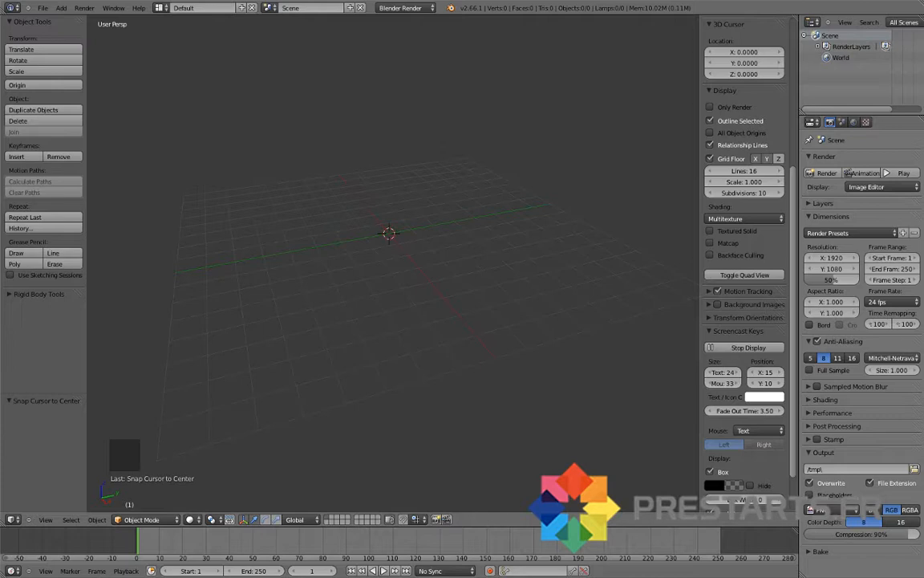
Place the 3D cursor away from the origin, at about X -2.28, Y -3.68, Z 1.40, and review the quick menu's categories.
left_click(285, 200)
key("space")
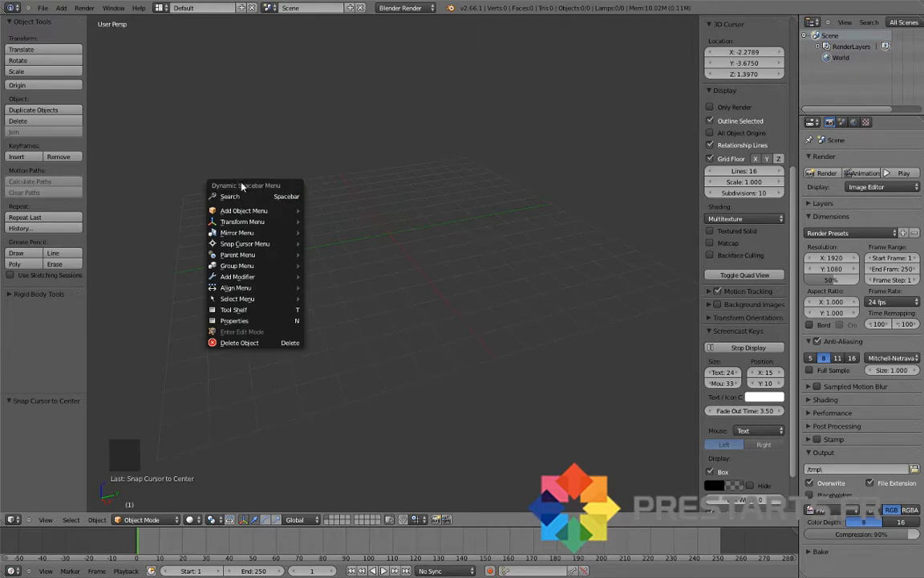
mouse_move(239, 213)
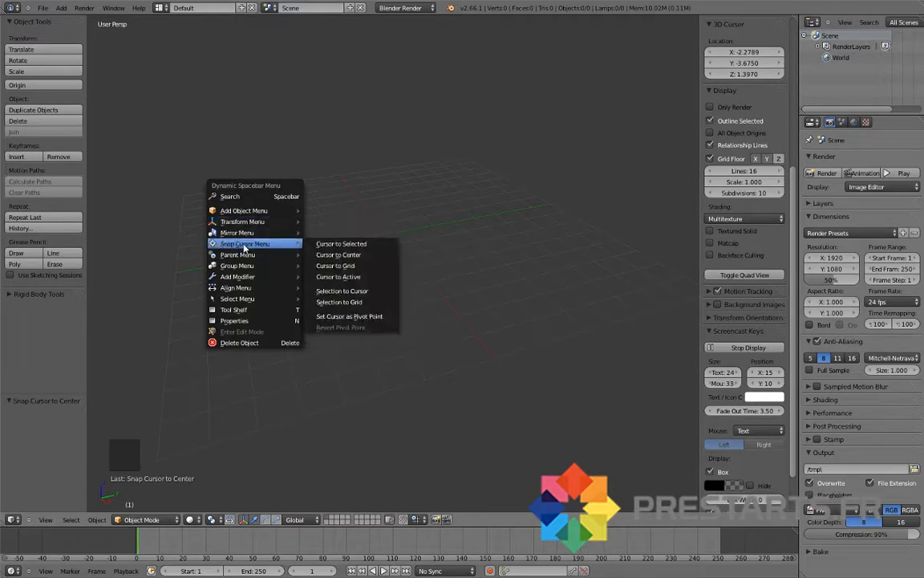
mouse_move(242, 256)
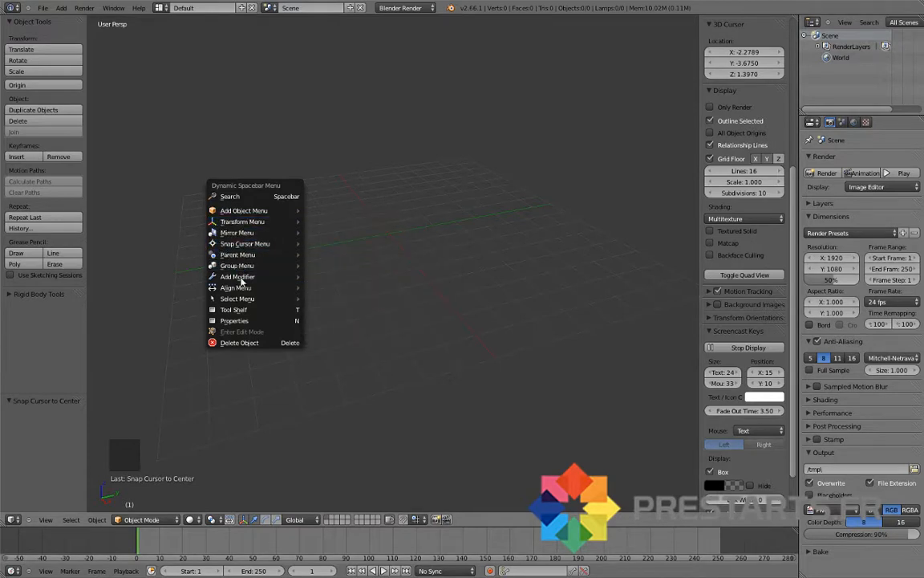
mouse_move(241, 278)
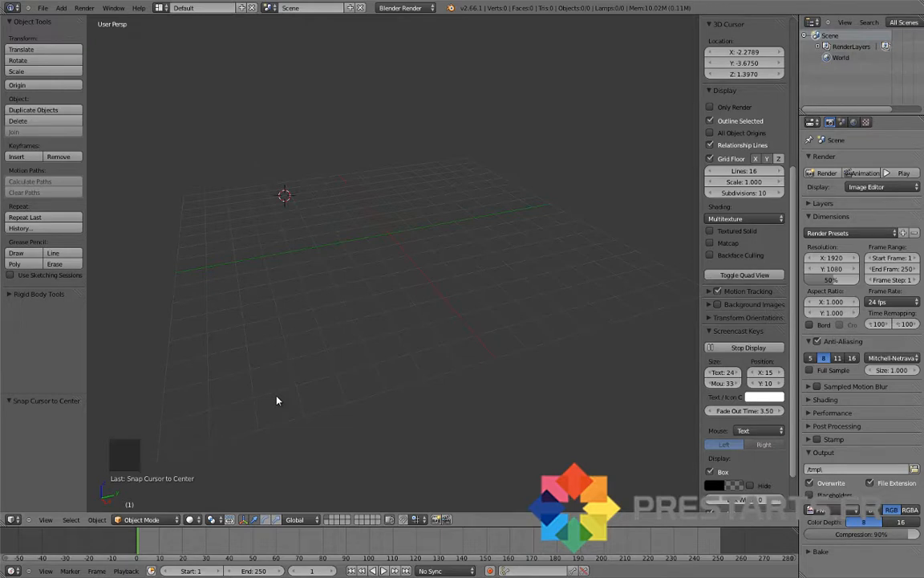
Try to snap the 3D cursor to the selection, and return it to the scene centre with Cursor to Center.
left_click(96, 519)
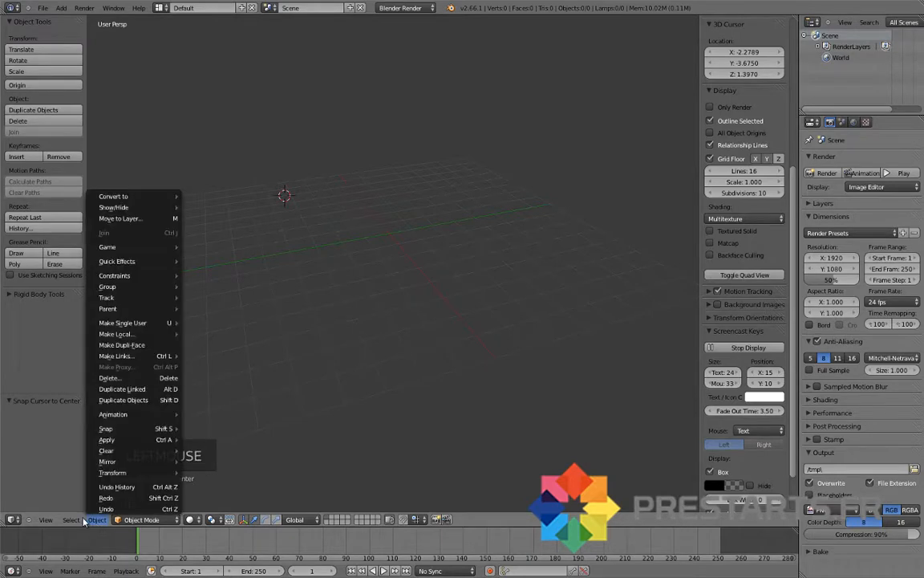
mouse_move(133, 430)
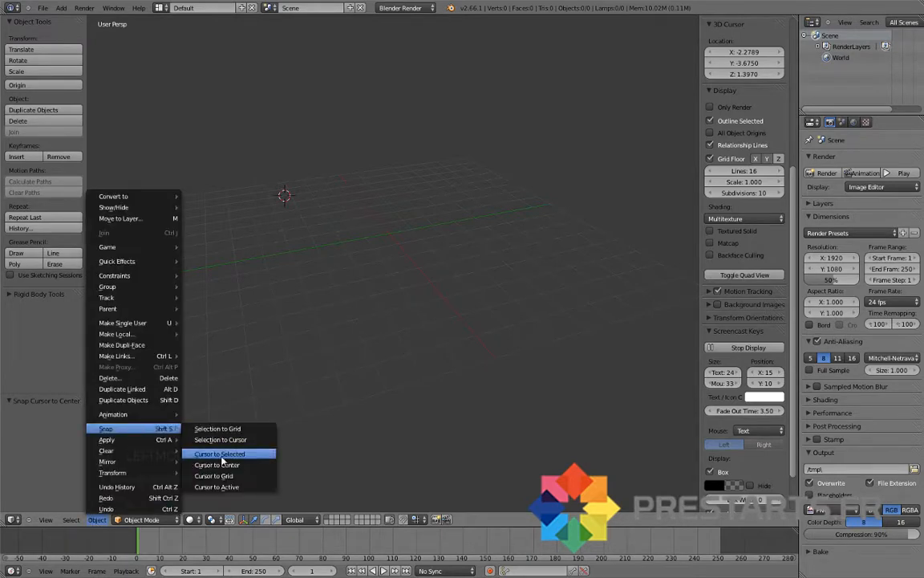
left_click(223, 455)
left_click(96, 520)
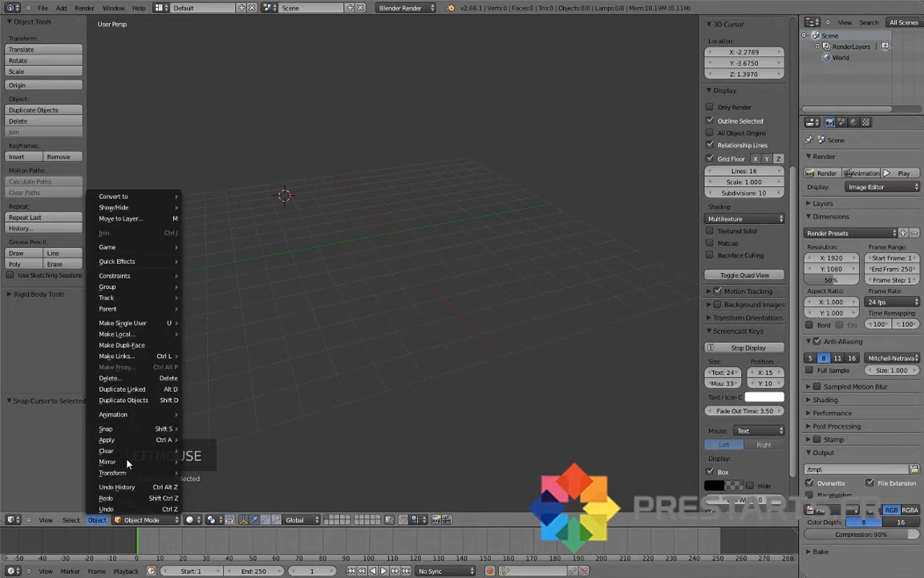
mouse_move(129, 429)
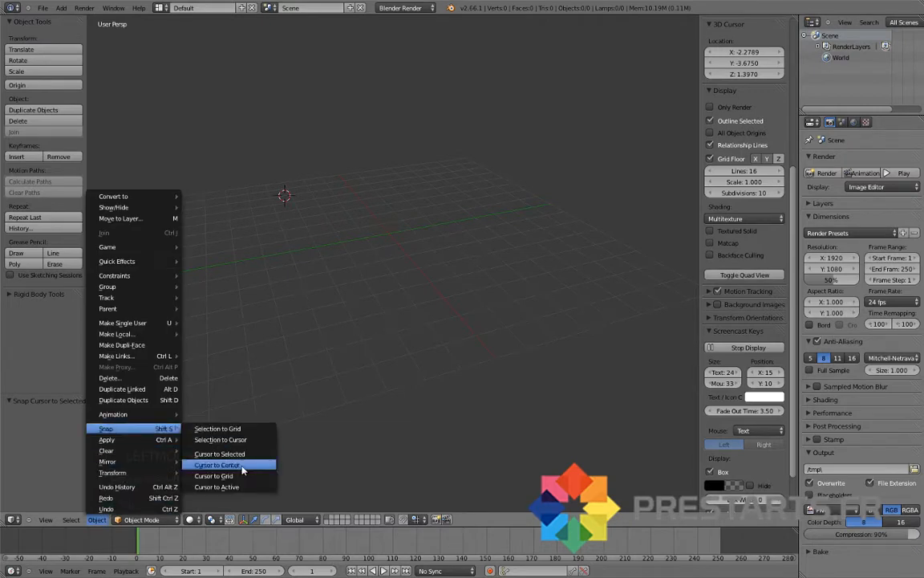
left_click(242, 466)
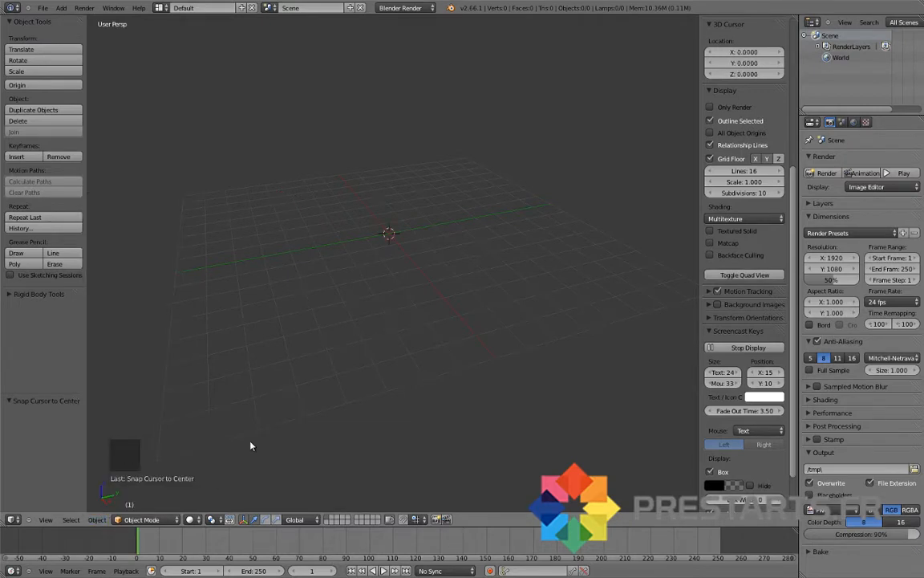
key("space")
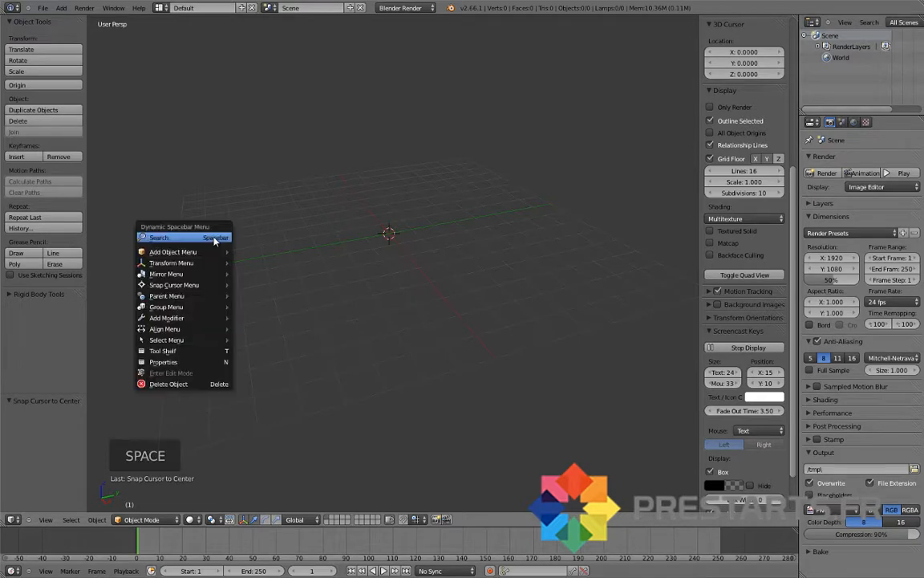
mouse_move(214, 252)
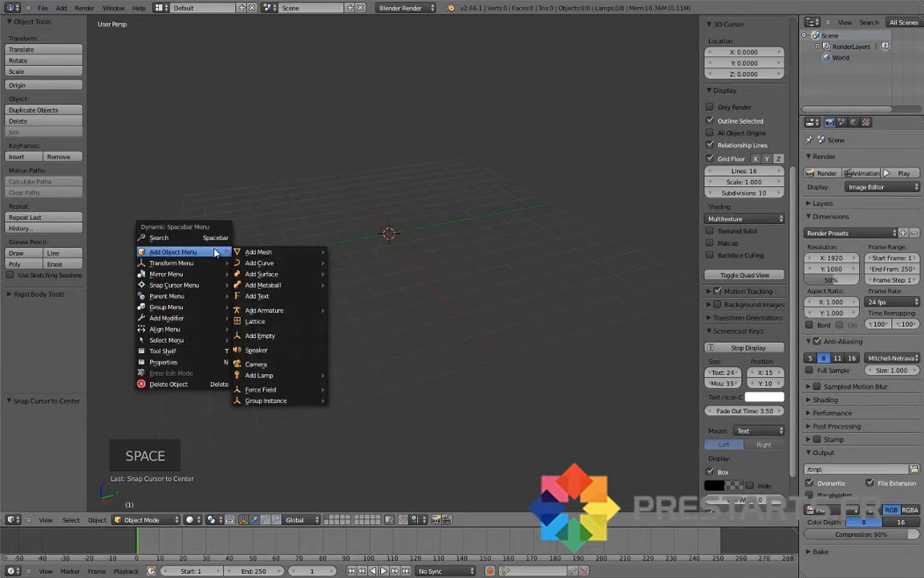
mouse_move(265, 375)
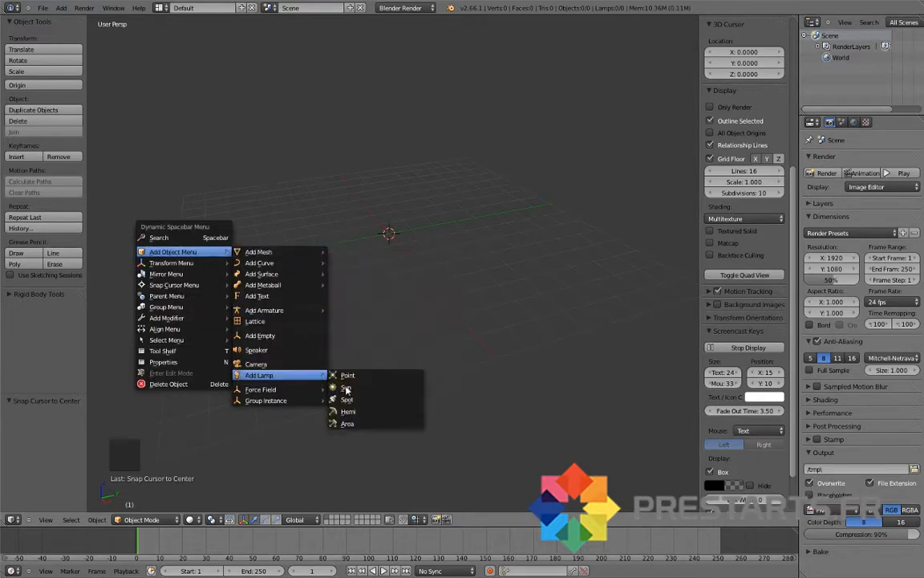
key("shift+a")
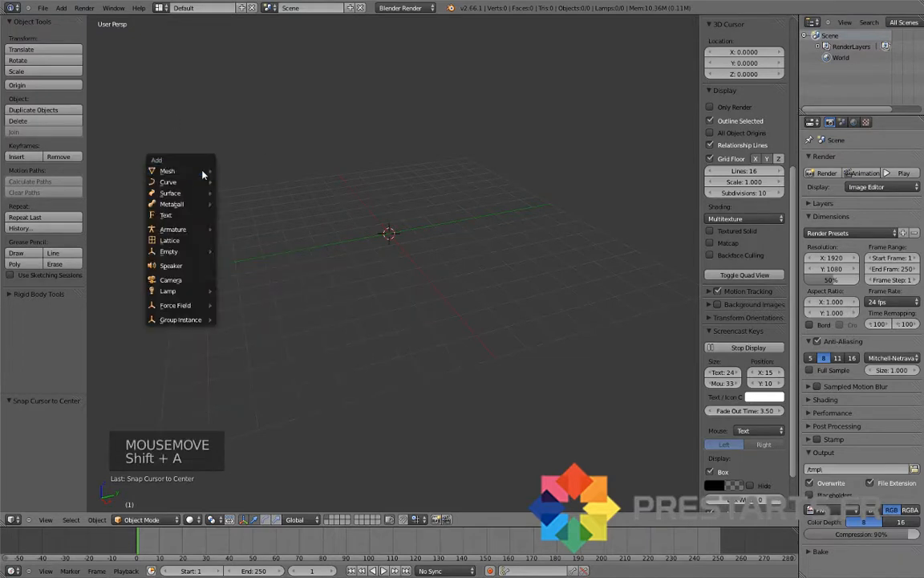
mouse_move(204, 174)
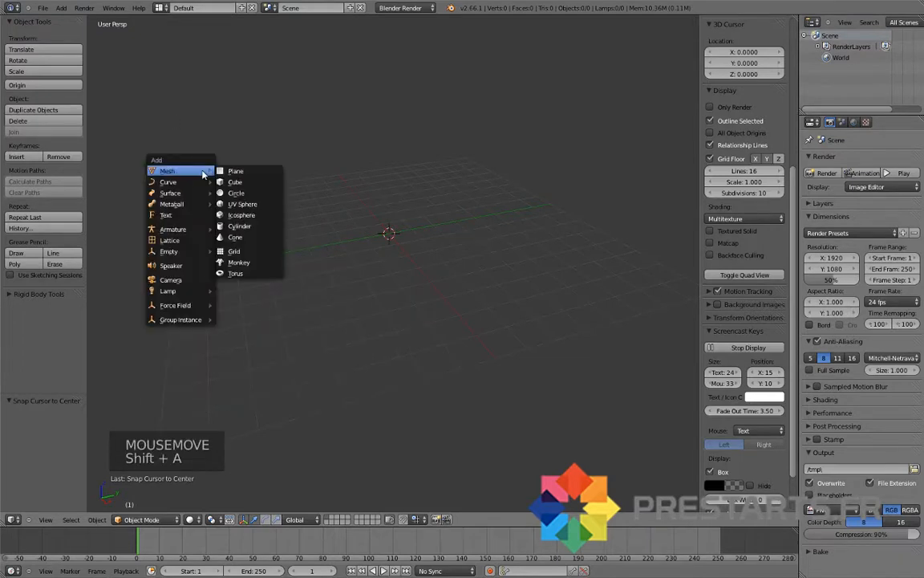
left_click(44, 8)
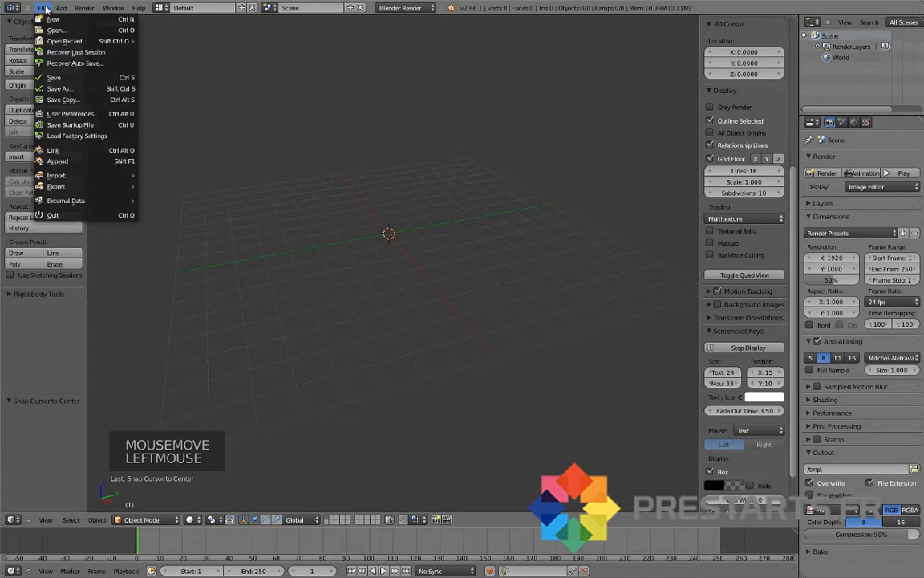
left_click(57, 8)
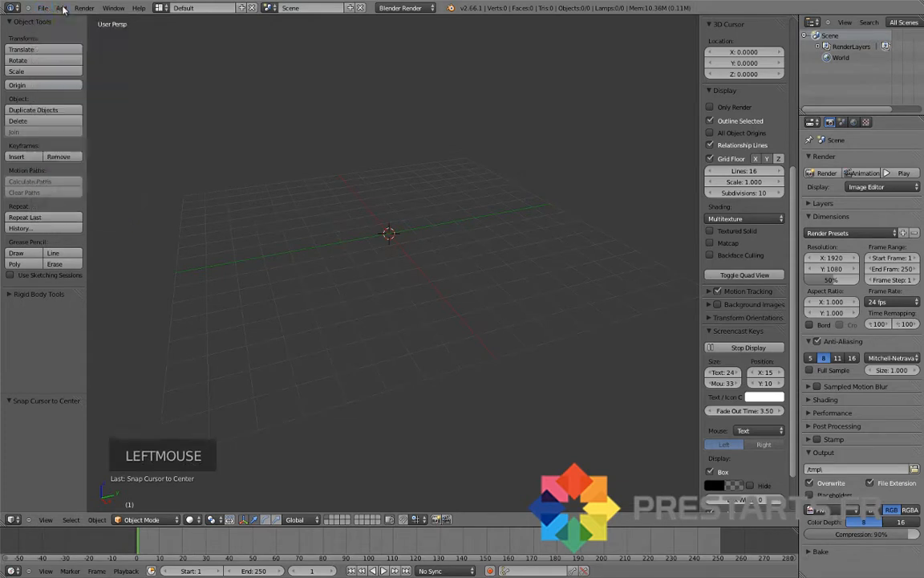
left_click(61, 8)
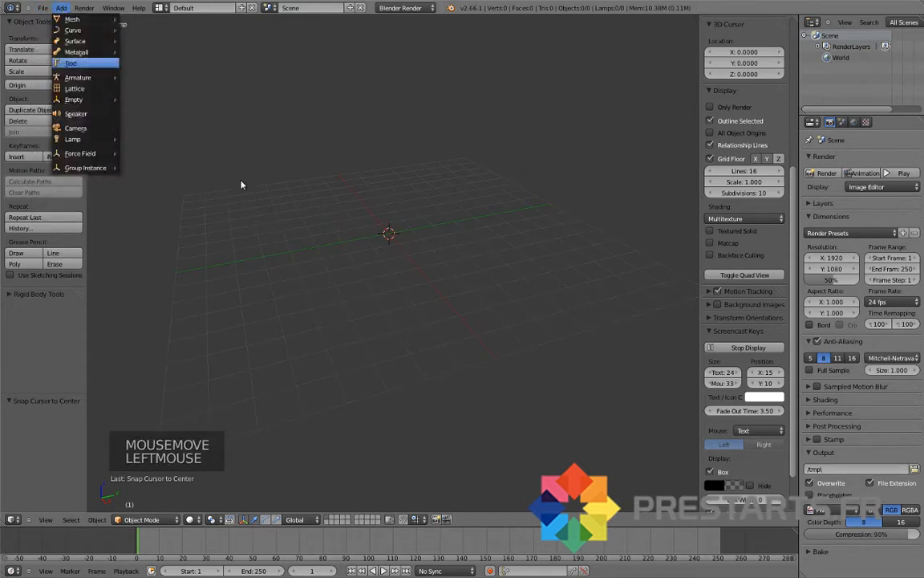
Add a cube mesh at the 3D cursor in the scene centre.
key("shift+a")
mouse_move(233, 182)
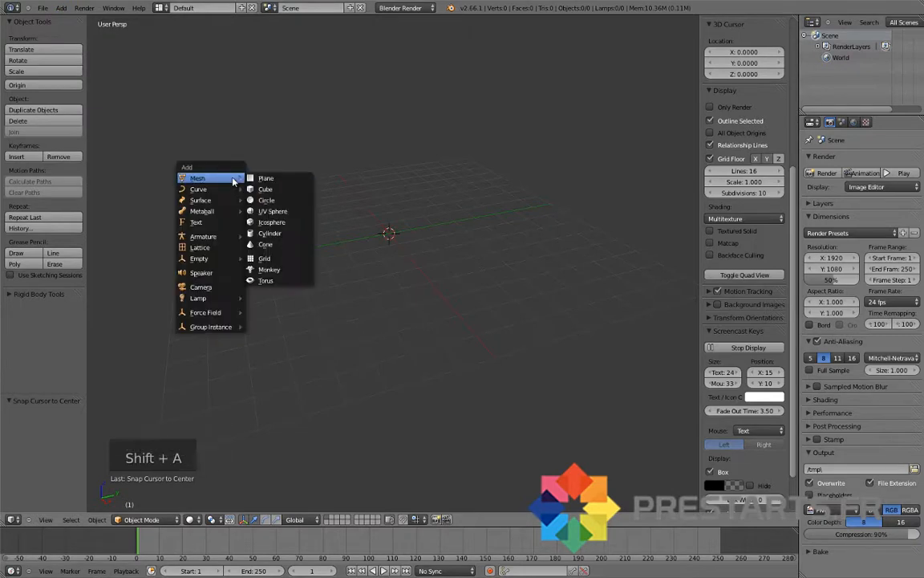
left_click(267, 192)
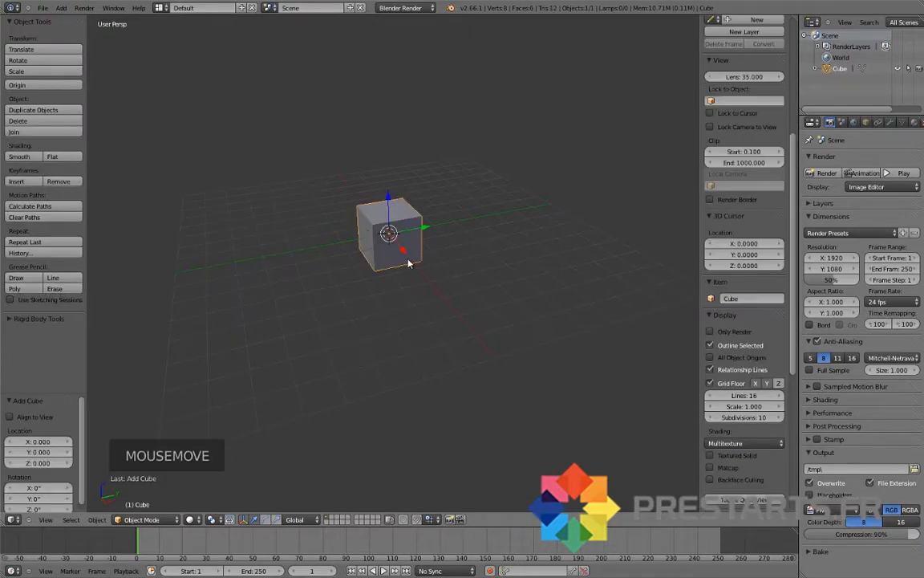
scroll(408, 263, "up", 3)
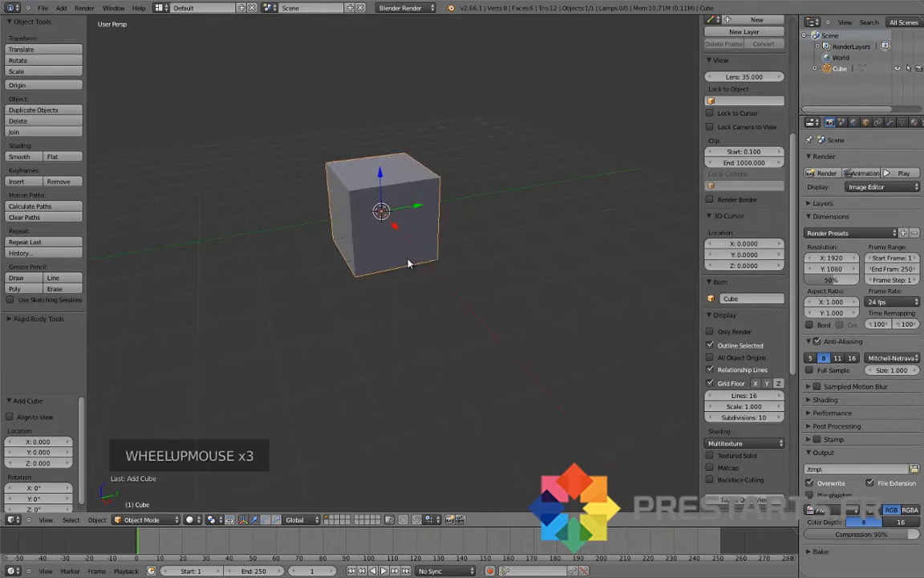
middle_click_drag(398, 264, 434, 299, "shift")
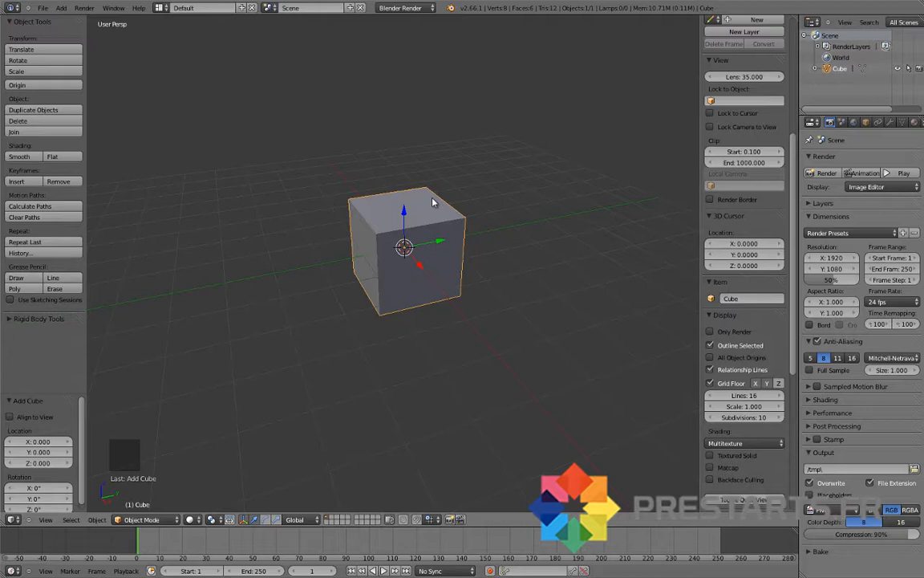
Toggle the selection of all objects, select the cube directly, and deselect everything again.
key("a")
key("a")
key("a")
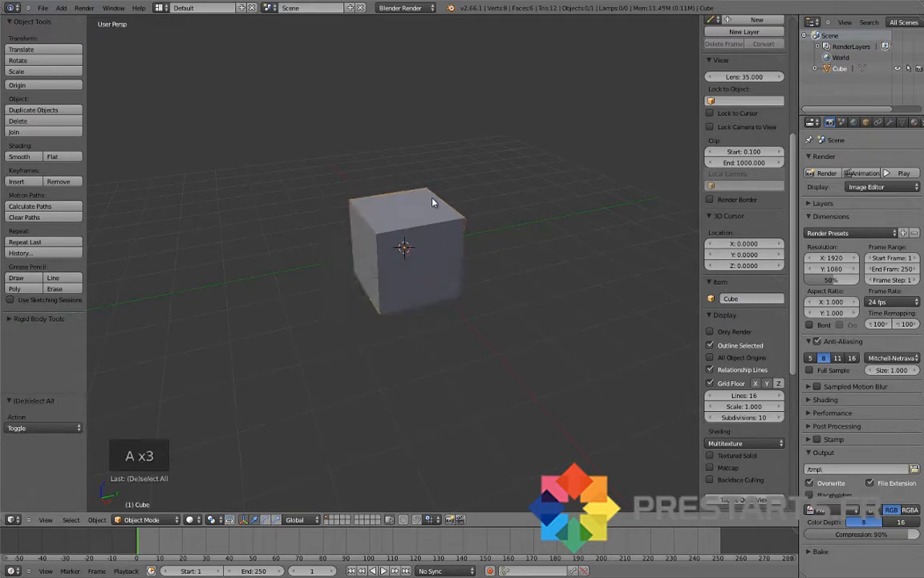
right_click(432, 202)
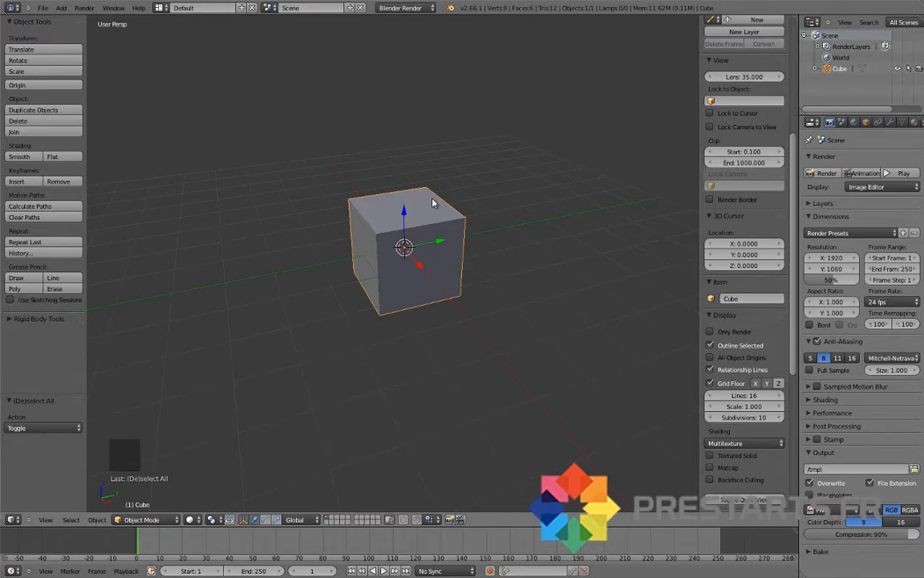
key("a")
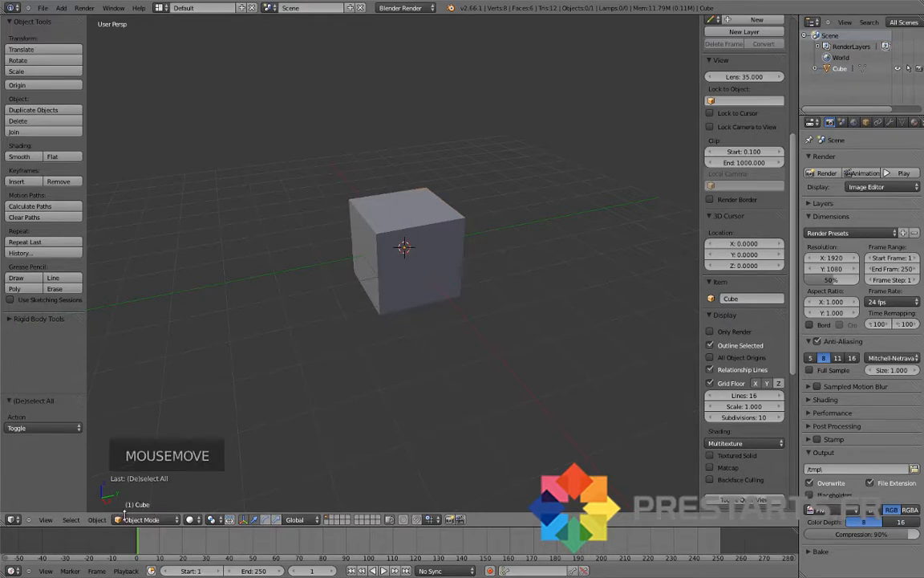
Select the cube and delete it from the scene.
right_click(399, 258)
key("x")
left_click(374, 257)
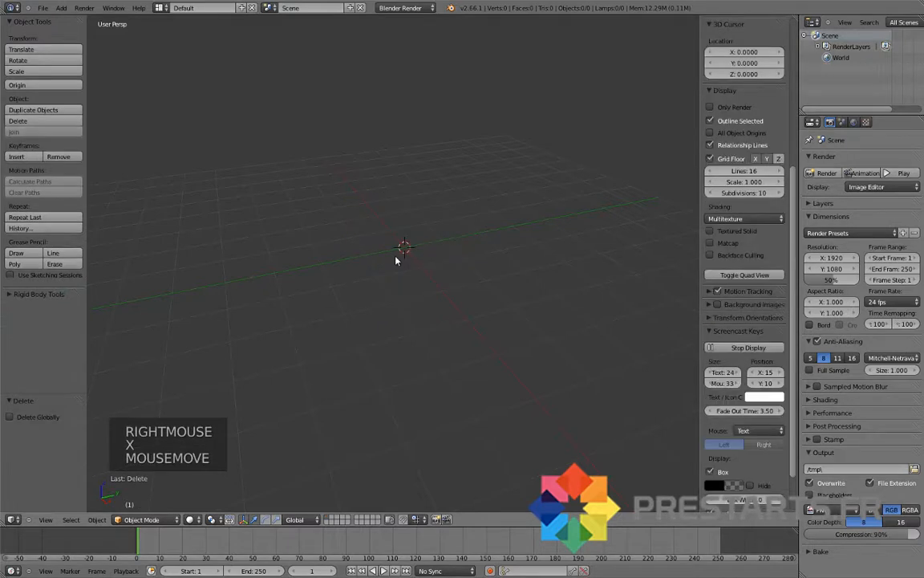
Add a new cube mesh at the scene origin.
key("shift+a")
mouse_move(396, 258)
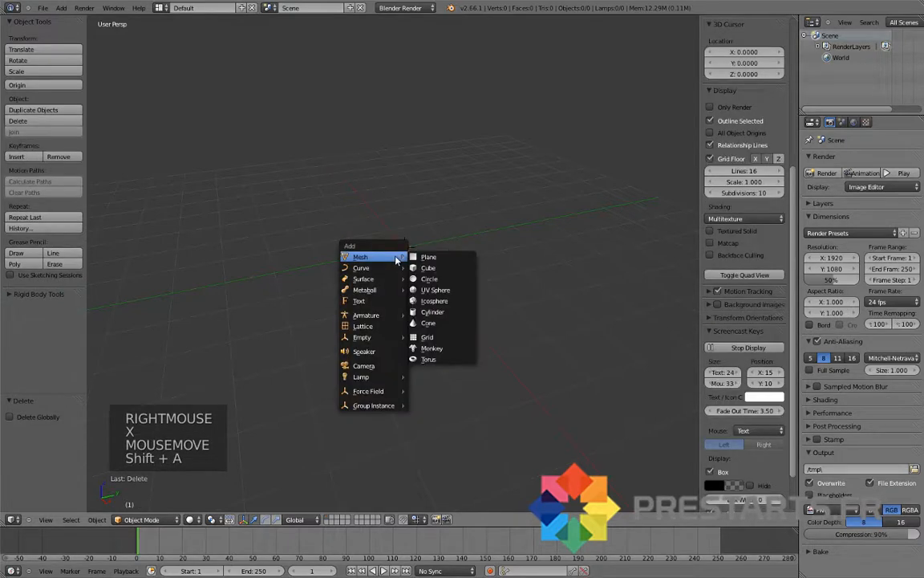
left_click(436, 274)
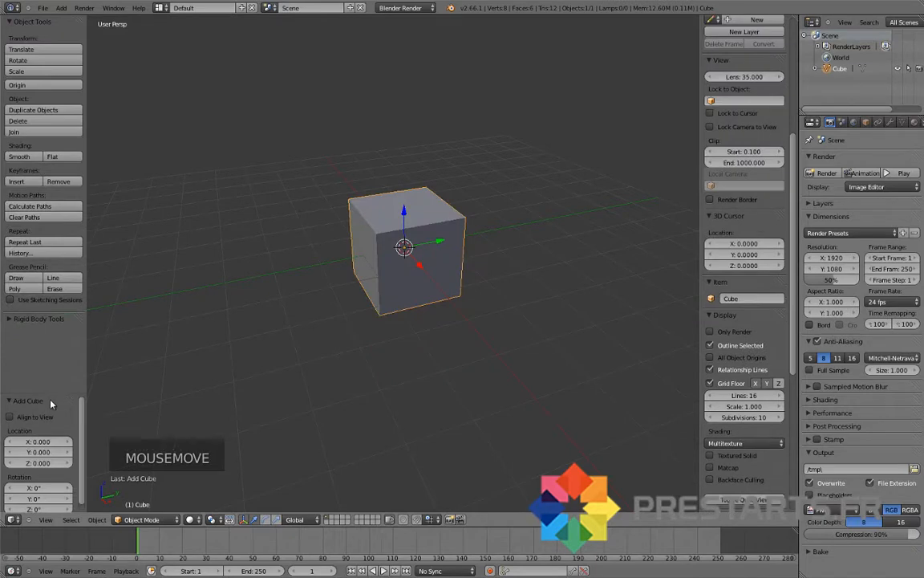
Enlarge the last-operation area to show all Add Cube settings, and collapse that area completely.
left_click(54, 369)
left_click_drag(55, 370, 52, 326)
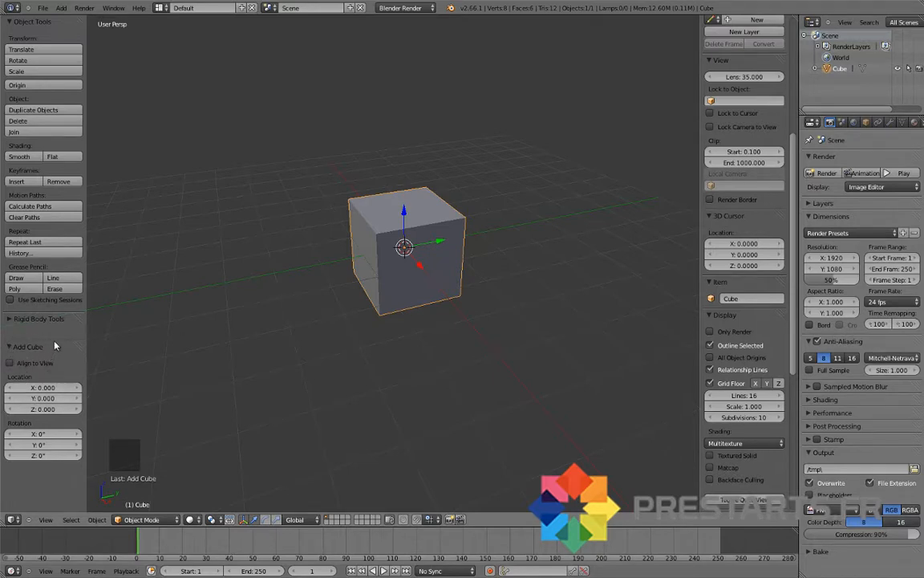
left_click_drag(55, 346, 49, 531)
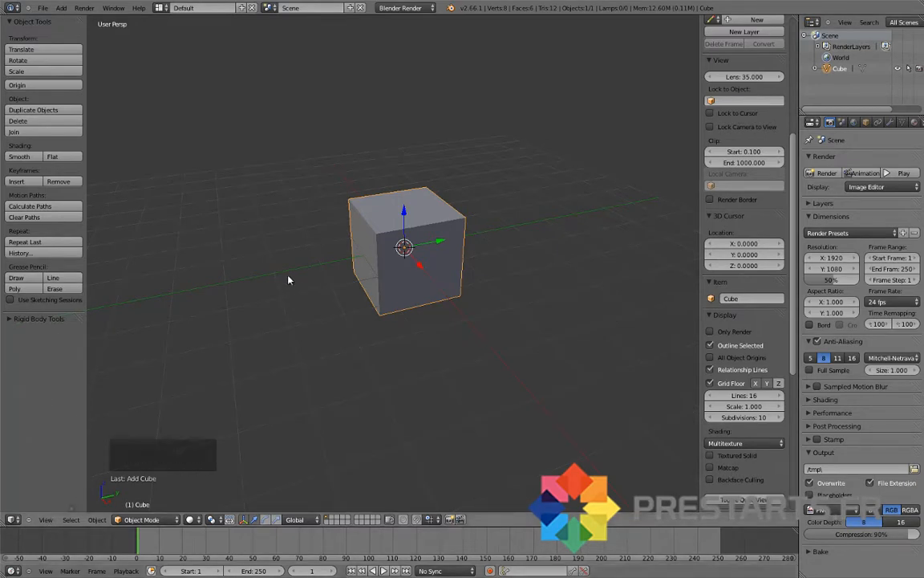
Open the floating Add Cube settings and switch Align to View on and back off.
key("F6")
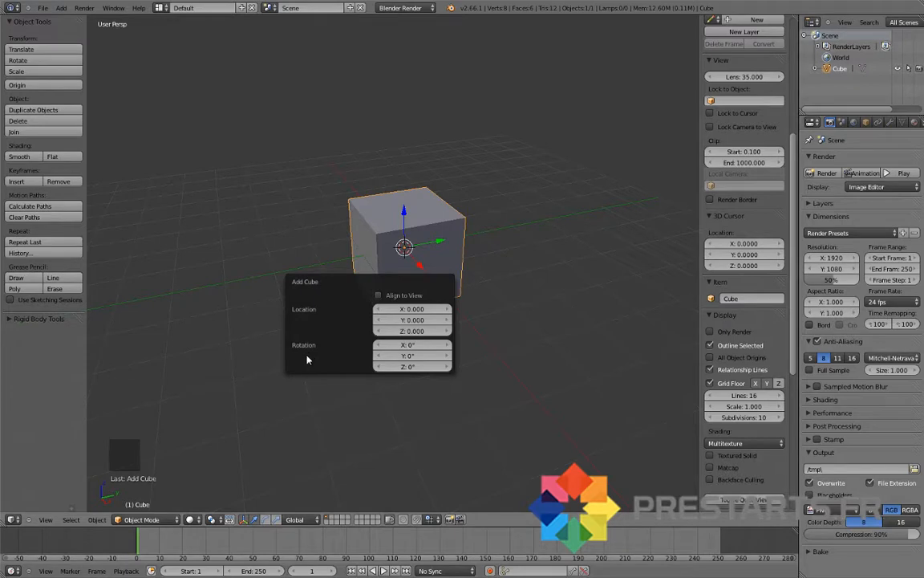
left_click(379, 296)
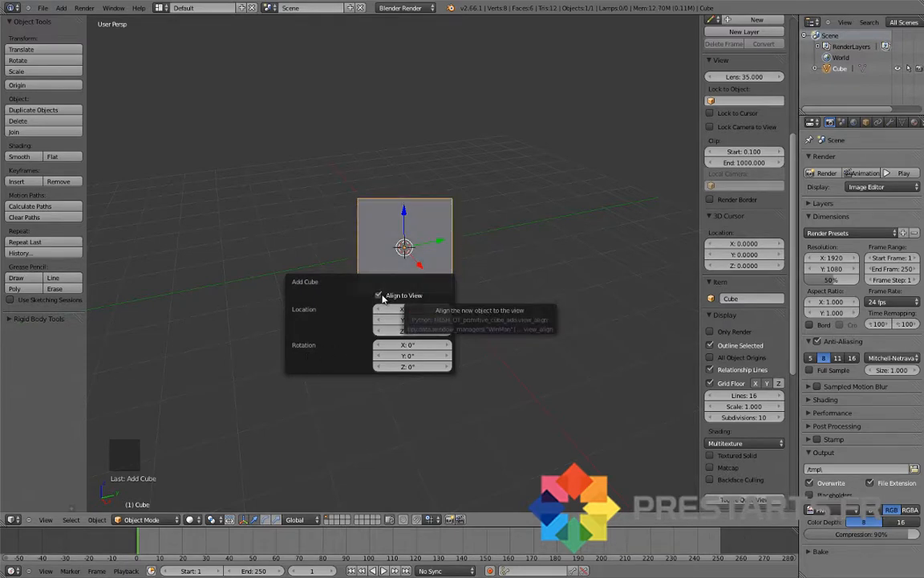
left_click(378, 296)
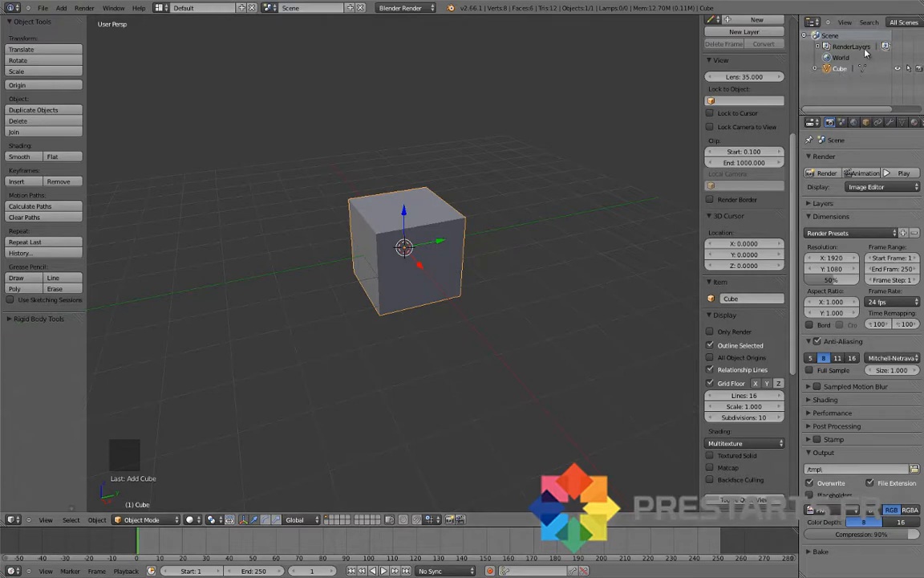
Enlarge the outliner area downward and hide the 3D view's properties region and tool shelf.
left_click_drag(838, 113, 832, 198)
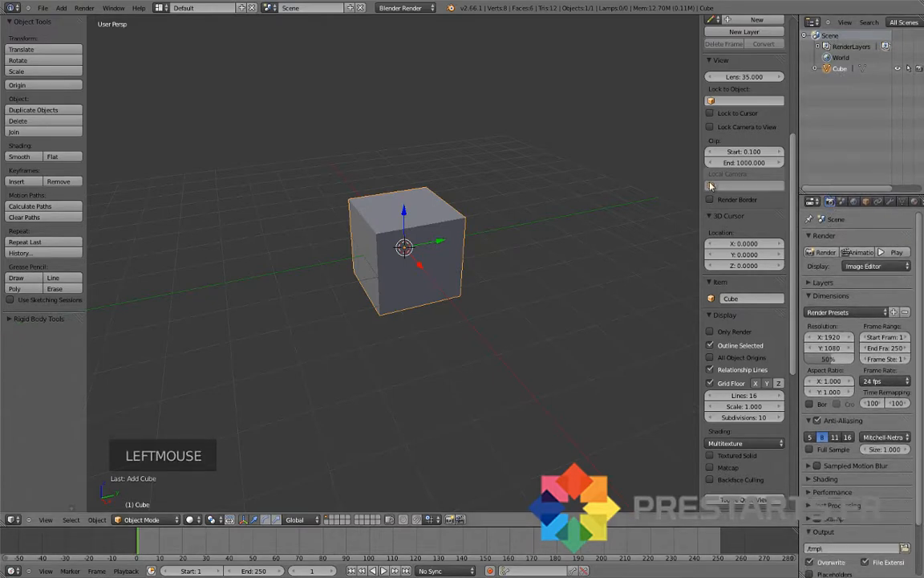
key("n")
key("t")
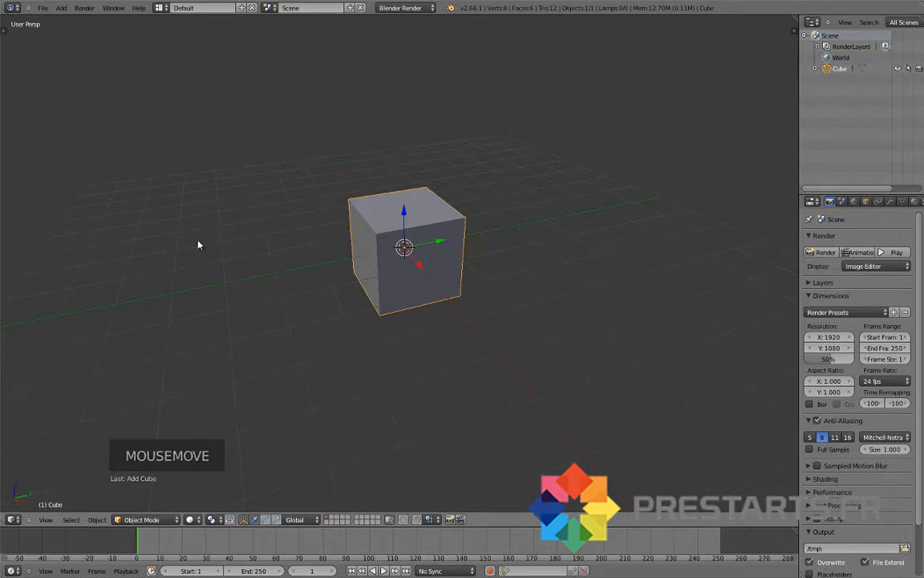
Add a camera and a point lamp at the scene origin.
key("shift+a")
mouse_move(199, 242)
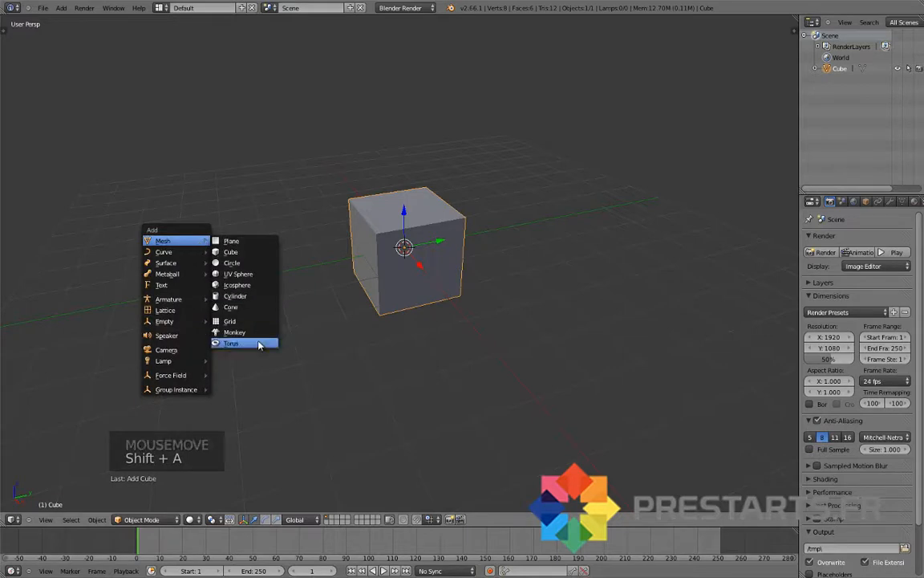
left_click(183, 351)
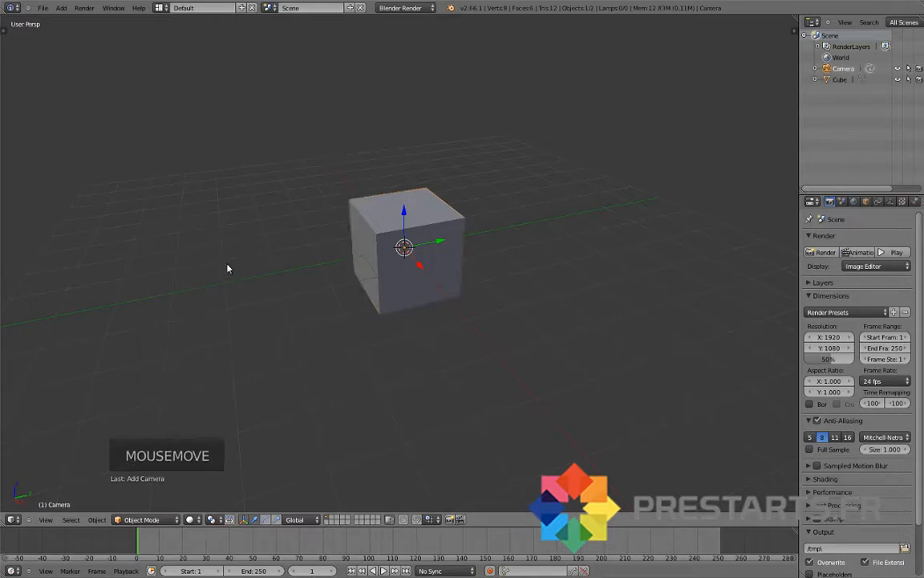
key("shift+a")
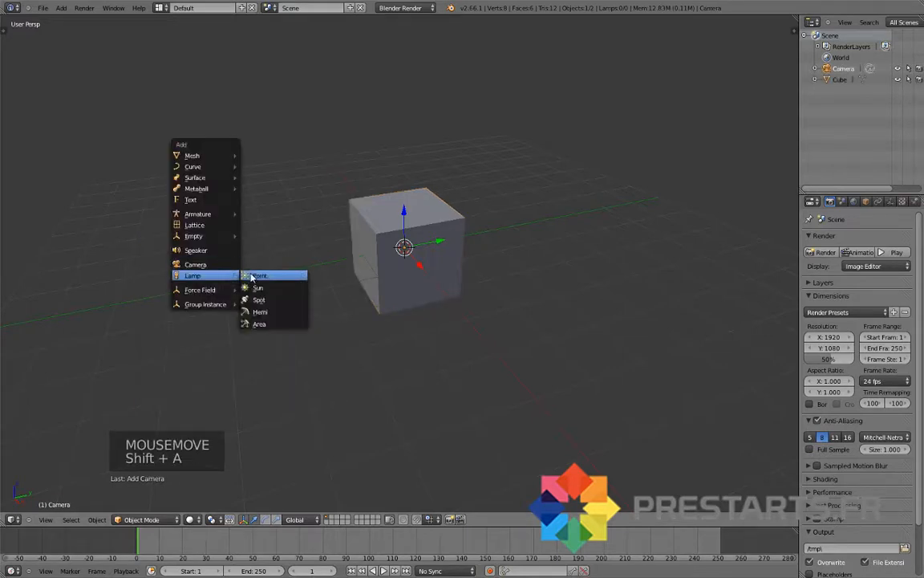
left_click(252, 277)
Move the point lamp up and to the right of the cube, and the camera up and to the left of it.
left_click_drag(404, 247, 611, 87)
right_click(408, 246)
right_click(410, 243)
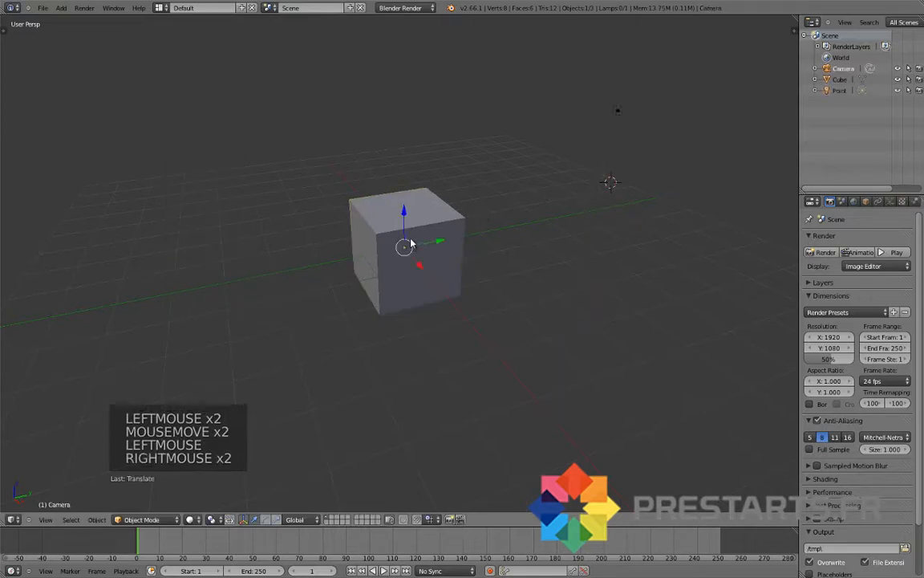
left_click_drag(410, 243, 218, 106)
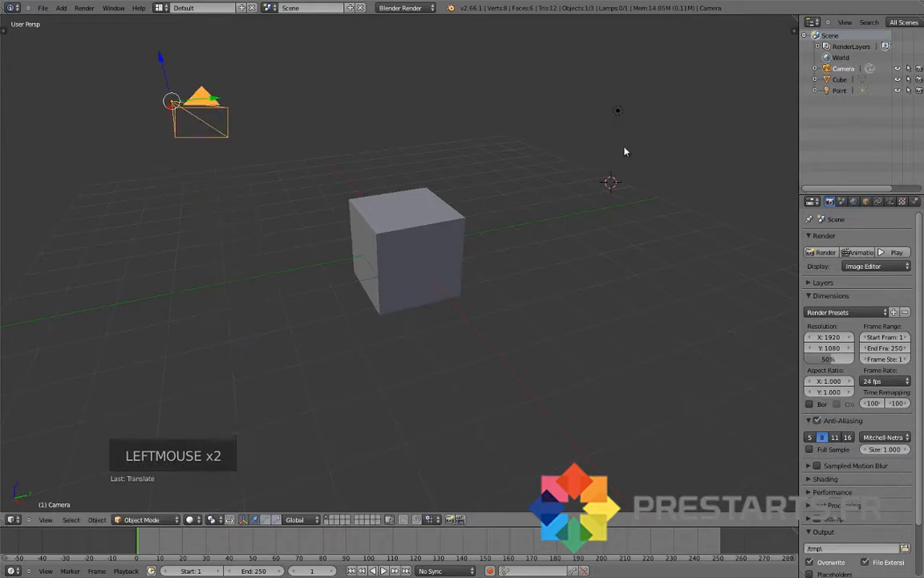
Select the cube, point lamp and camera in turn through the outliner, ending with the cube selected.
left_click(841, 80)
left_click(840, 90)
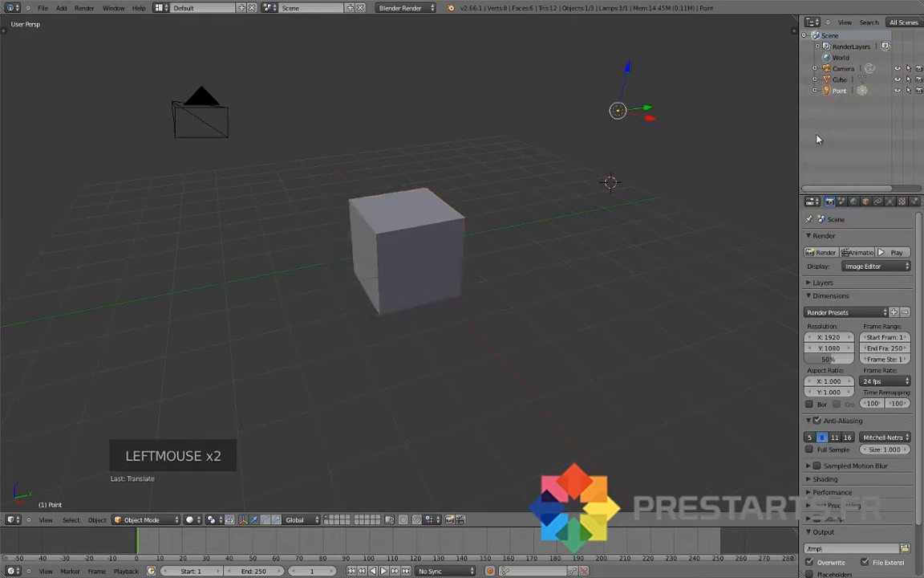
left_click(839, 79)
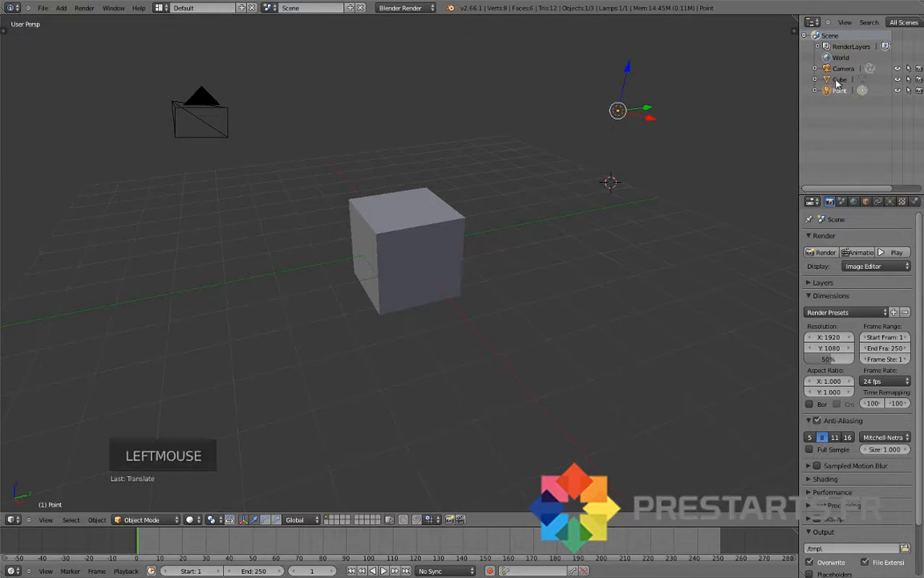
left_click(841, 78)
left_click(842, 68)
left_click(839, 79)
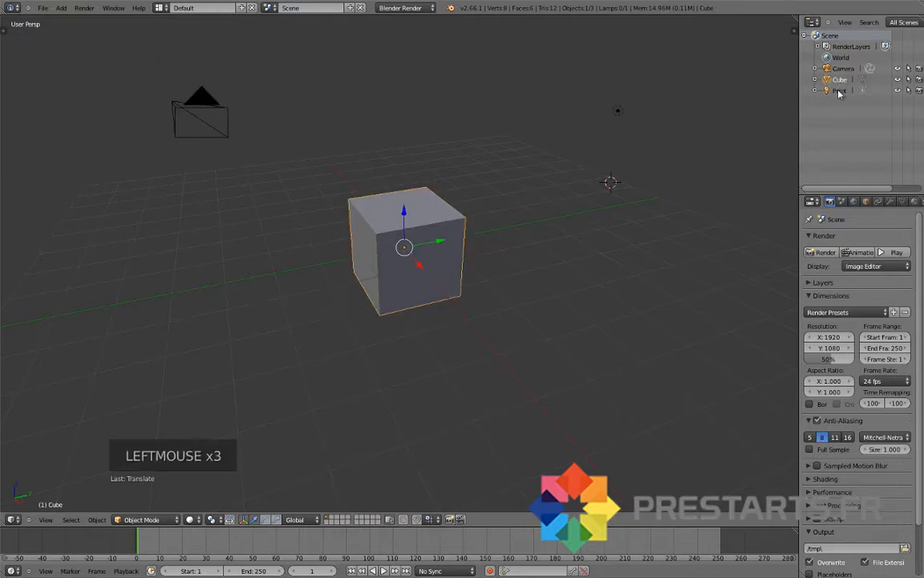
left_click(840, 90)
left_click(840, 79)
Expand and collapse the cube's data in the outliner, and toggle its viewport visibility off and back on.
left_click(816, 79)
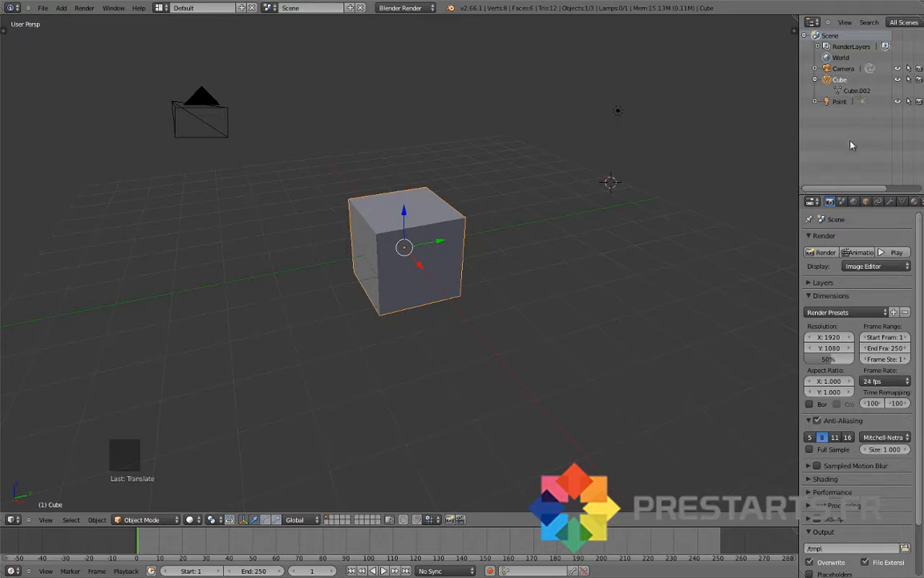
left_click(817, 80)
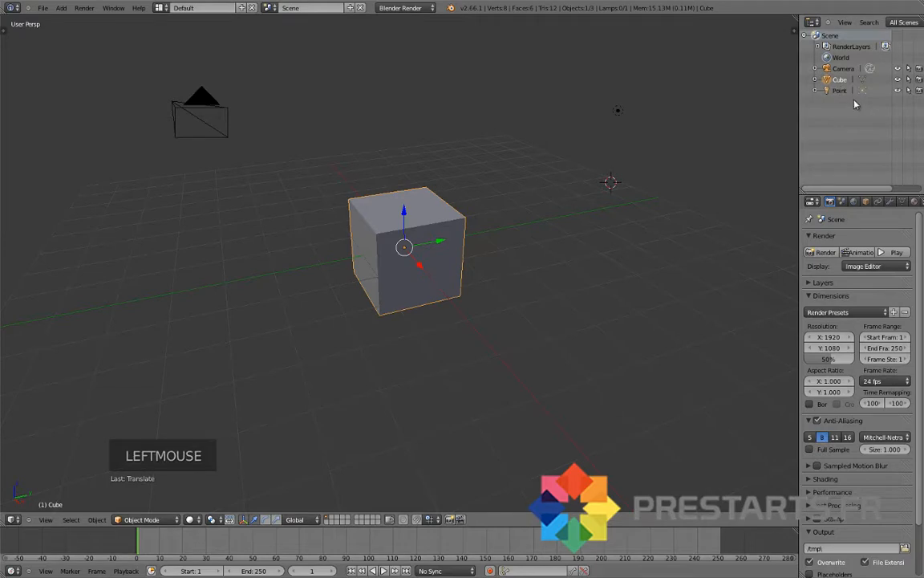
left_click(898, 80)
left_click(898, 80)
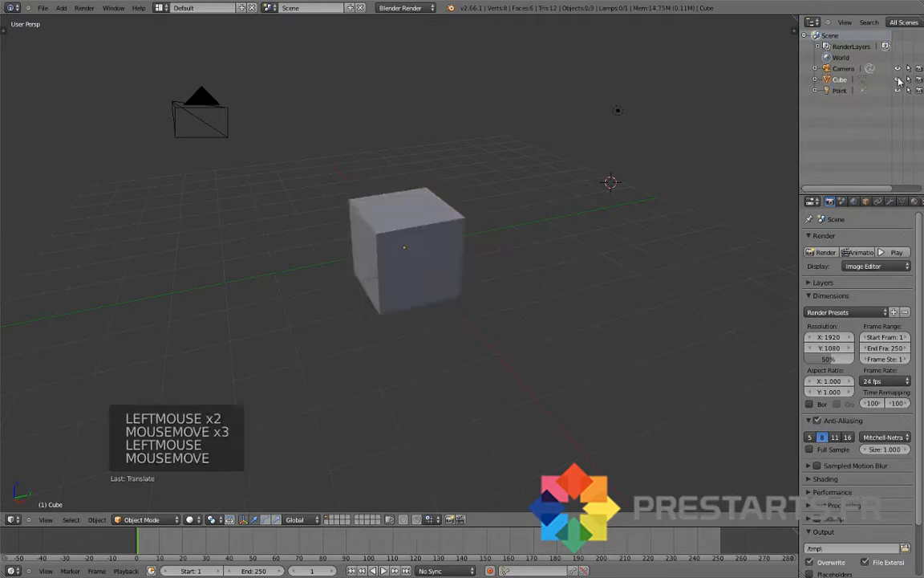
left_click(898, 80)
left_click(898, 79)
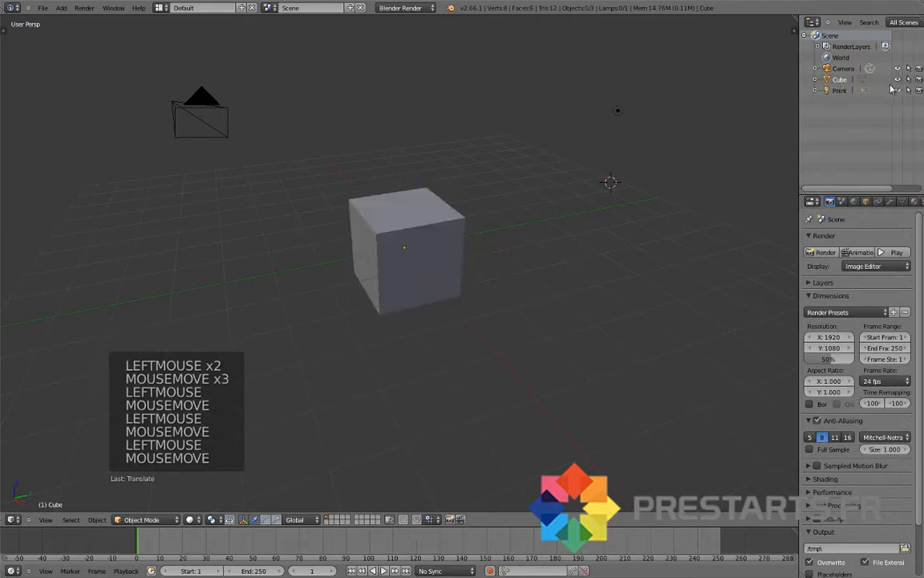
Try to select the cube in the 3D view while its selection is restricted, and make it selectable again in the outliner.
right_click(441, 228)
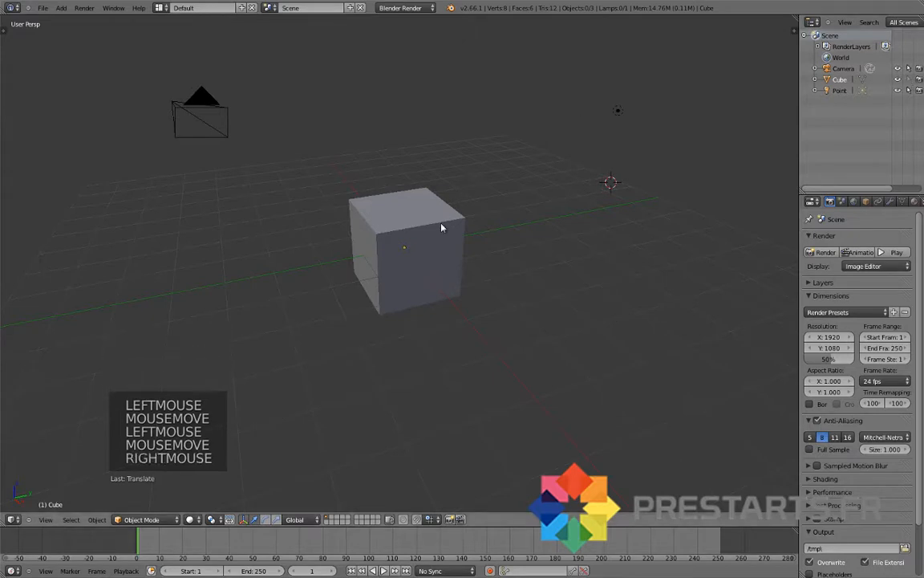
left_click(433, 236)
left_click(395, 247)
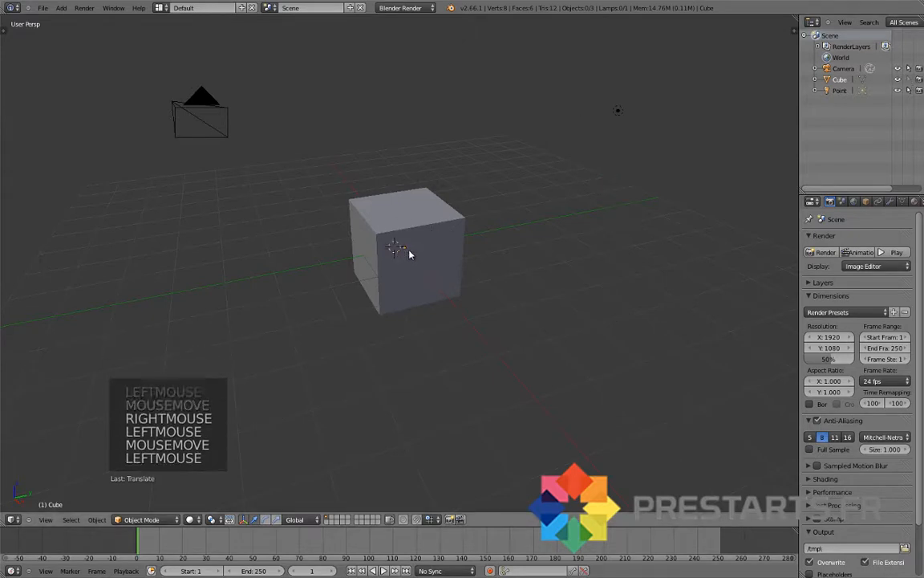
left_click(421, 220)
right_click(423, 220)
left_click(391, 259)
left_click(403, 286)
right_click(447, 259)
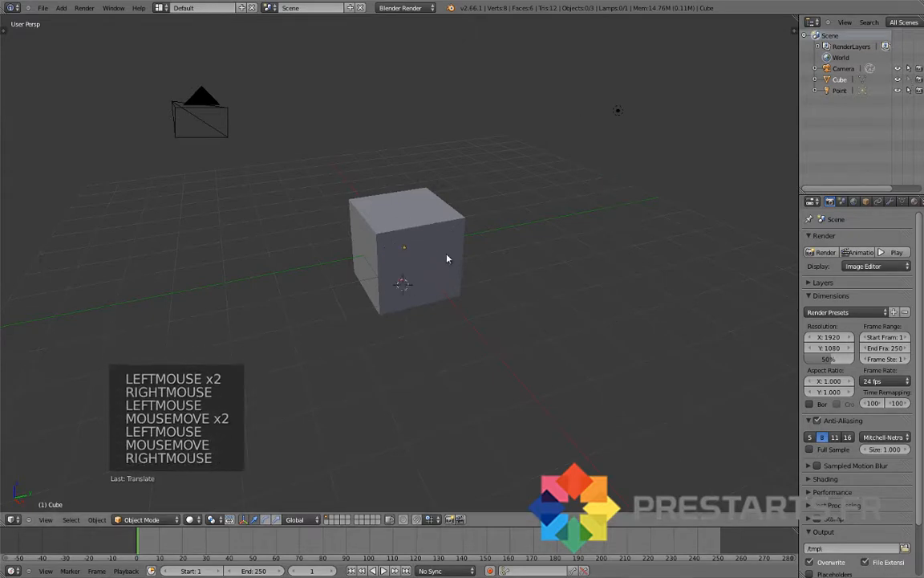
left_click(909, 80)
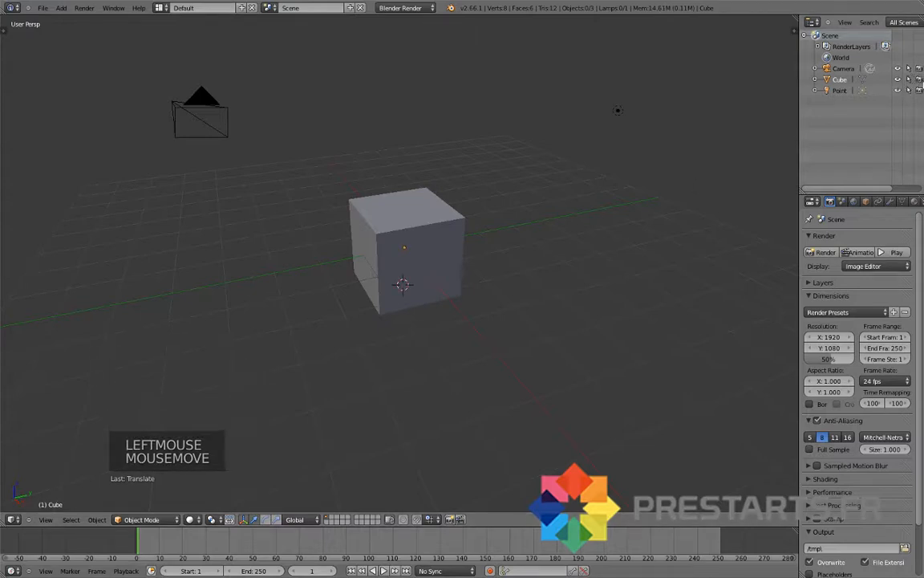
Render the scene with the cube excluded from rendering and again with it included, and return to the 3D view.
left_click(920, 81)
left_click(826, 252)
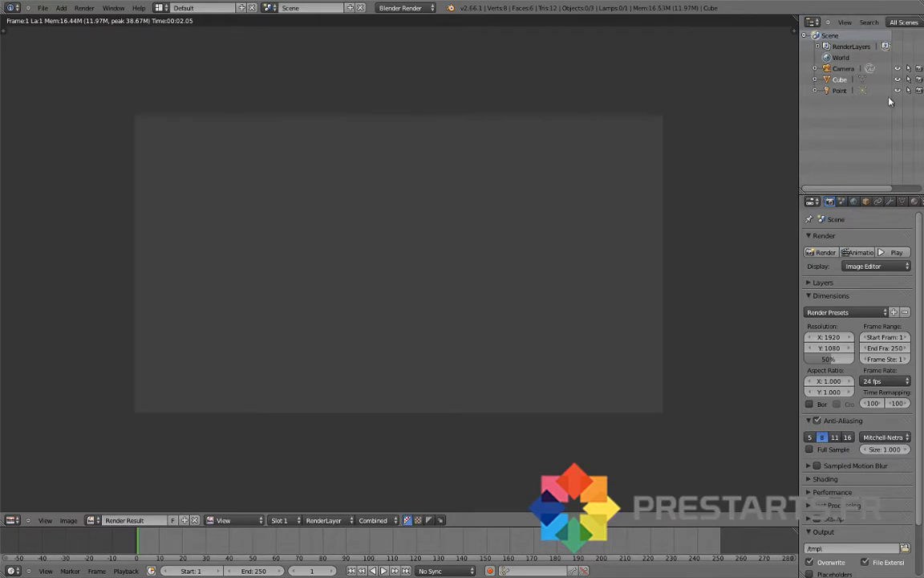
left_click(821, 253)
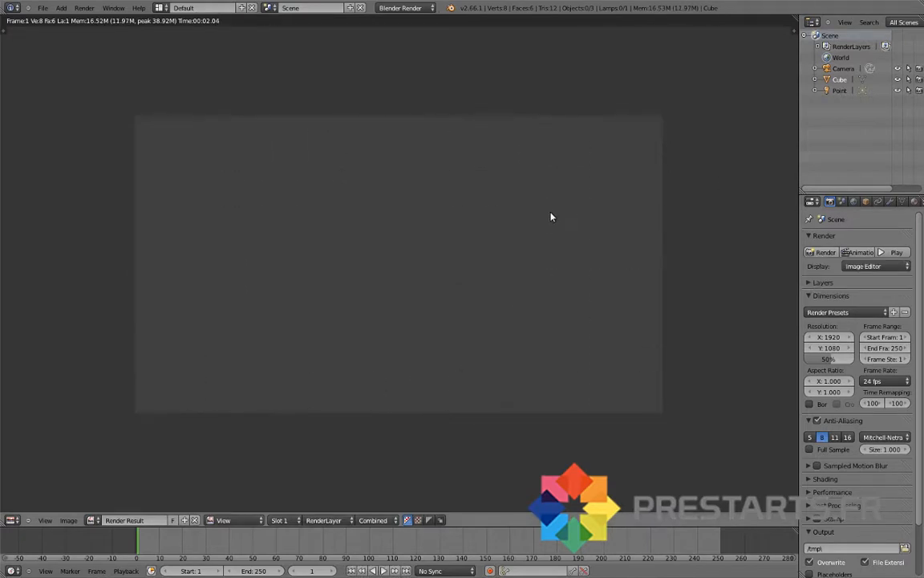
key("Escape")
Rotate the camera freely to aim it at the cube, and move it farther away from the cube.
scroll(551, 217, "down", 2)
middle_click_drag(551, 214, 286, 213)
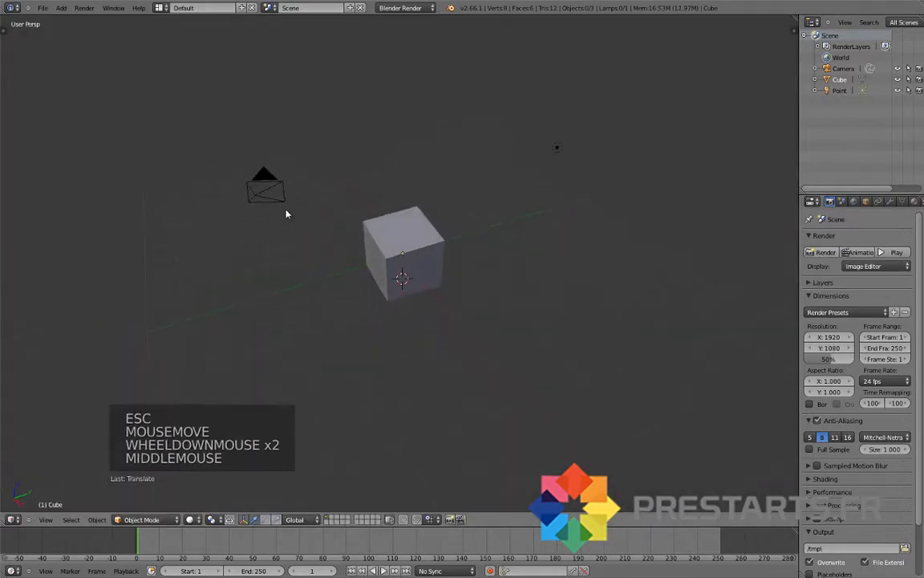
right_click(269, 191)
key("r")
key("r")
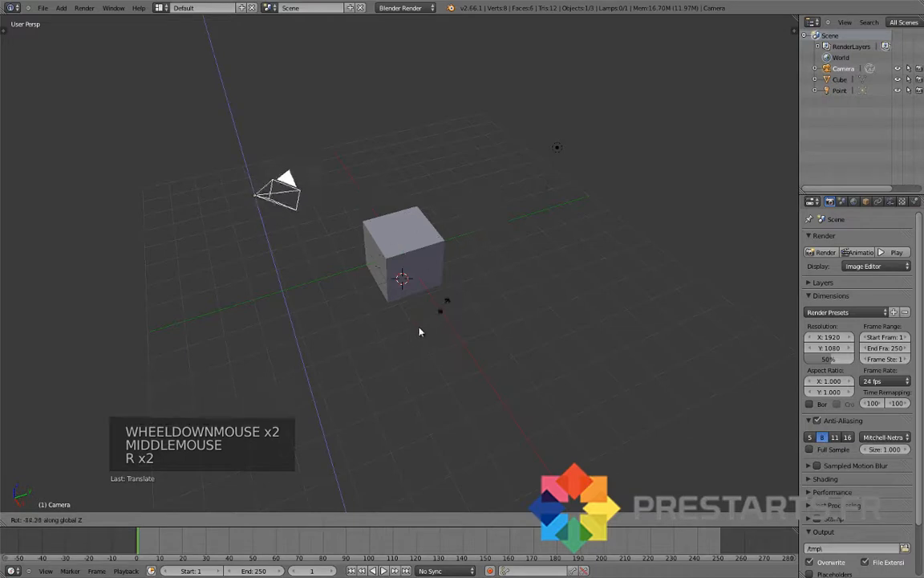
left_click(298, 226)
left_click_drag(297, 187, 215, 241)
Render the re-aimed camera's view with the cube included, render again with the cube excluded, and close the render.
left_click(825, 252)
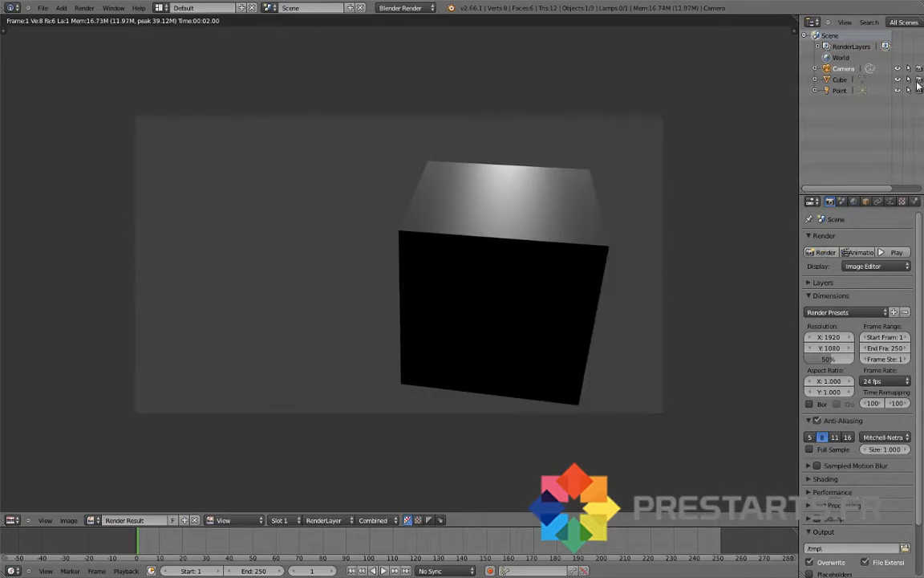
left_click(825, 253)
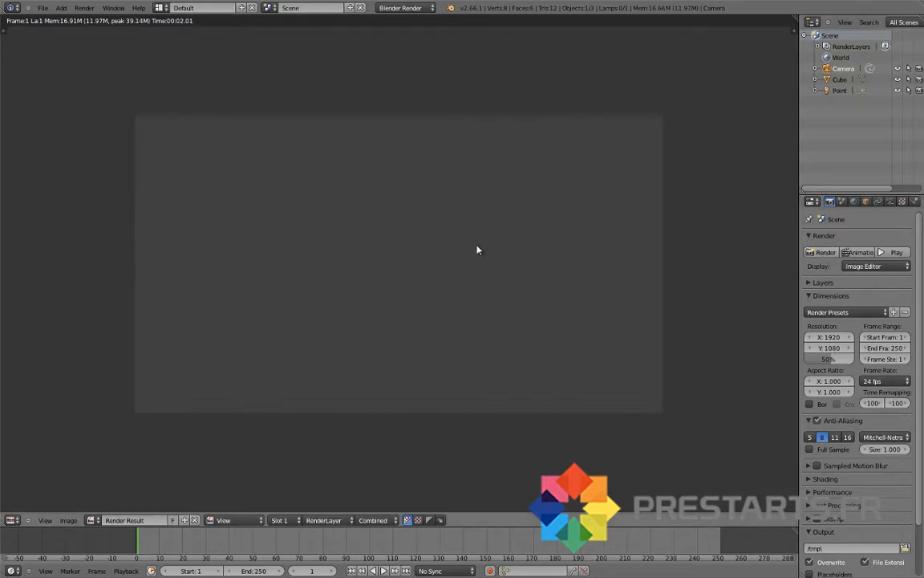
key("Escape")
Hide the cube in the 3D view, and reveal it again with everything deselected.
middle_click_drag(427, 291, 437, 264)
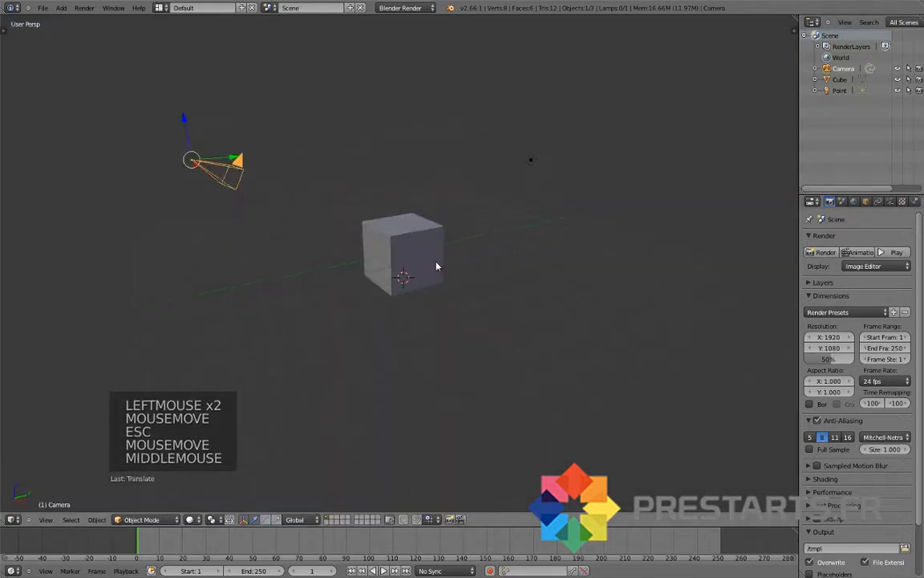
scroll(409, 267, "up", 1)
scroll(409, 268, "up", 3)
right_click(407, 247)
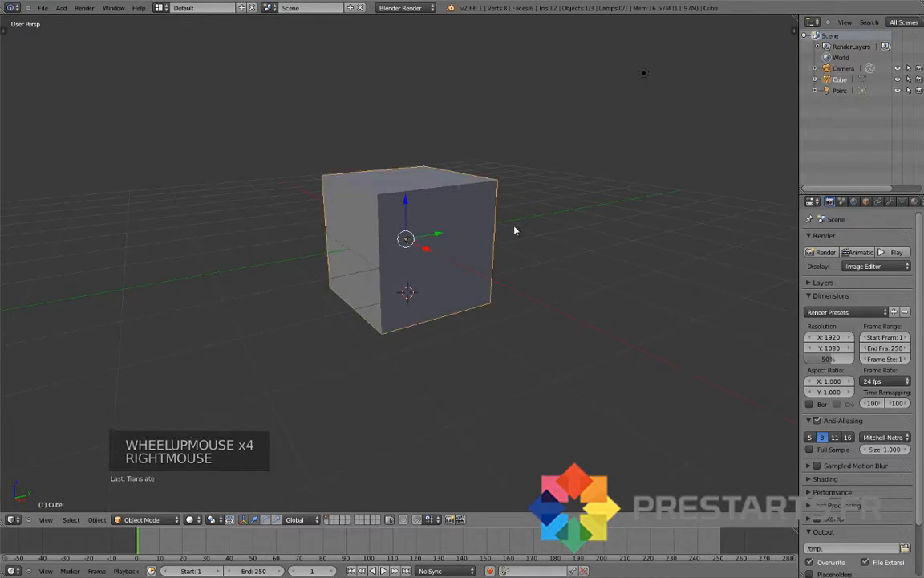
key("h")
key("h")
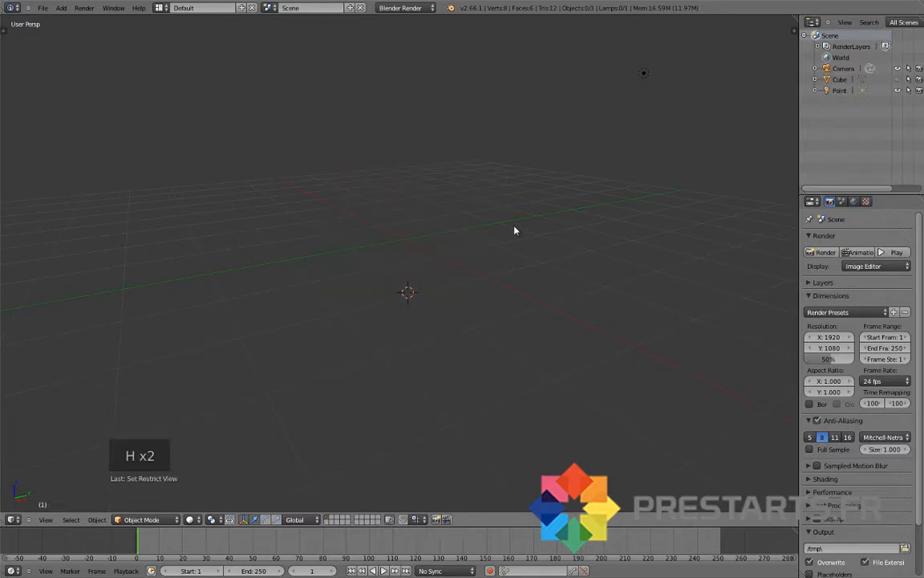
key("alt+h")
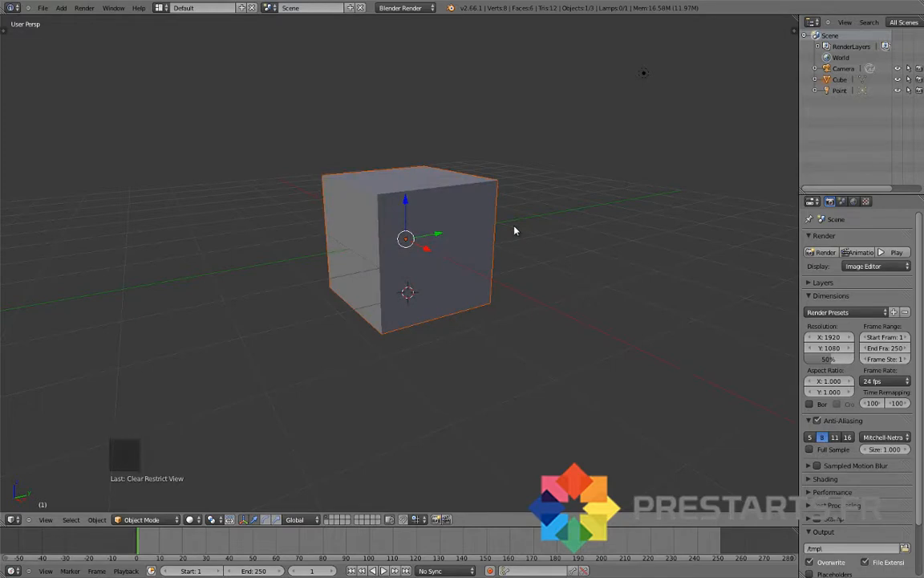
key("a")
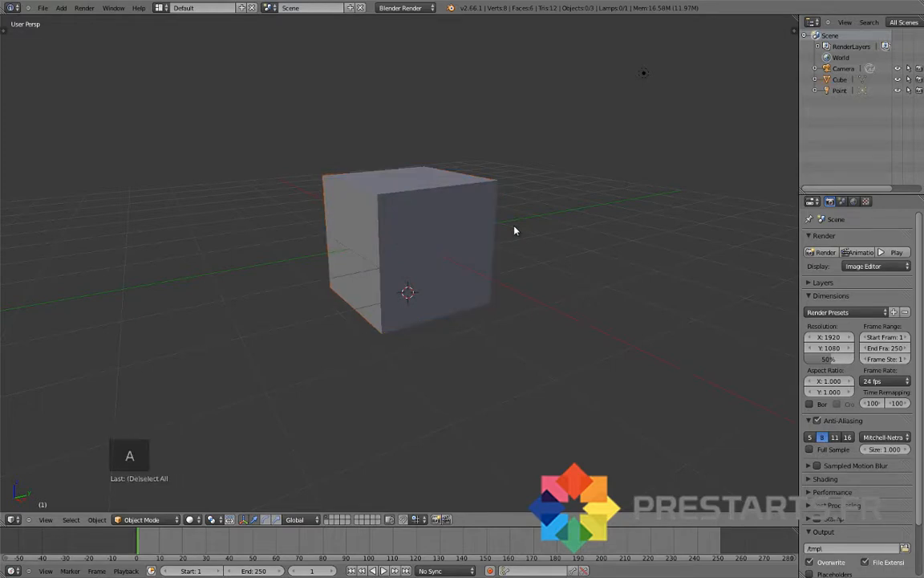
Show the tool shelf and properties region, and open the Translate command's shortcut options without changing the shortcut.
scroll(516, 231, "down", 2)
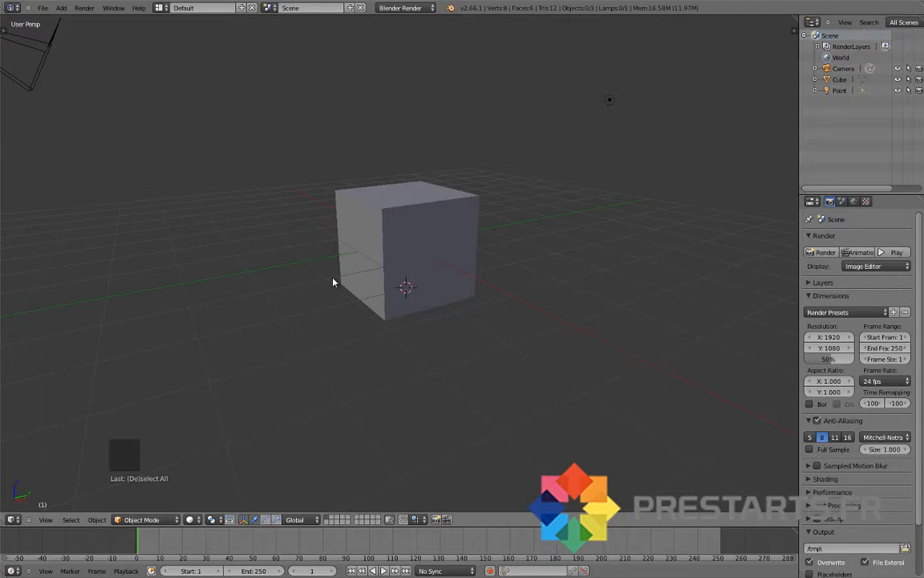
key("t")
key("n")
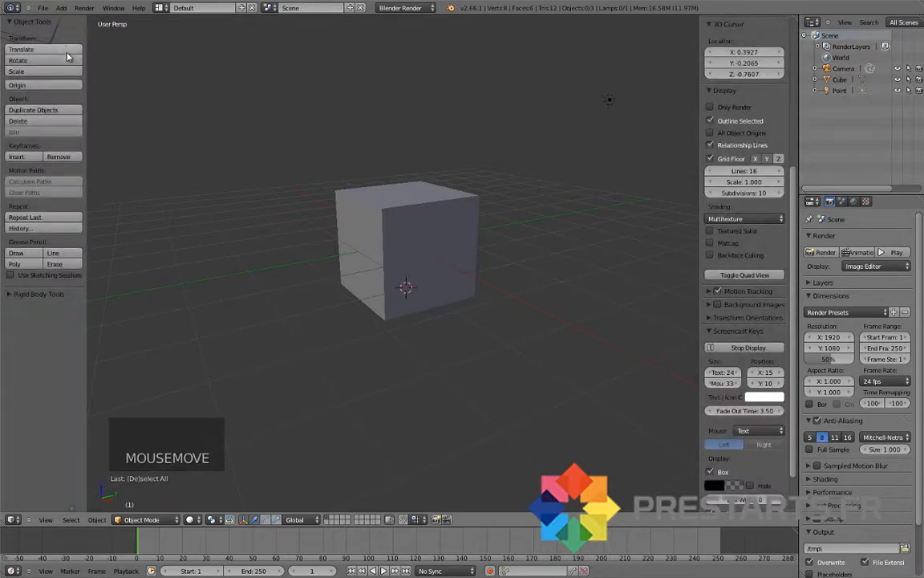
left_click(33, 49)
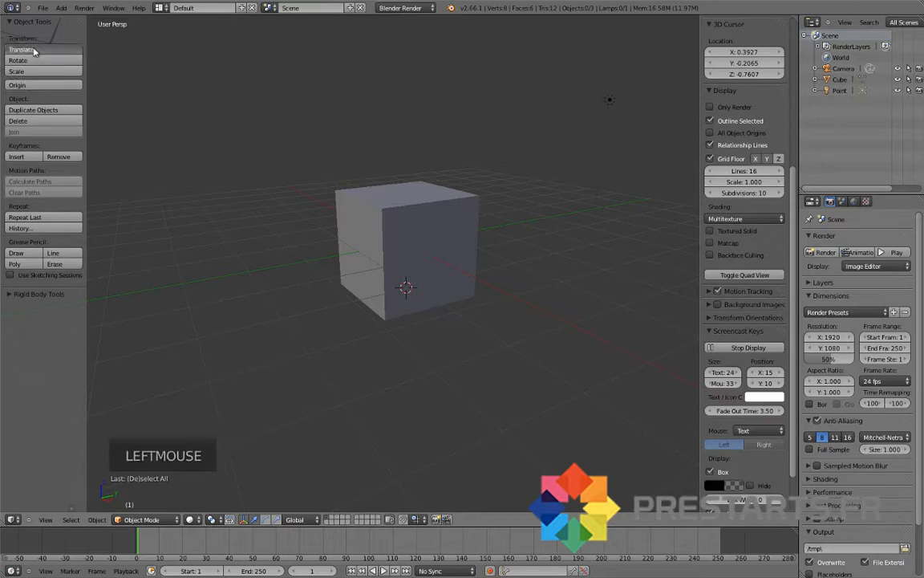
right_click(55, 50)
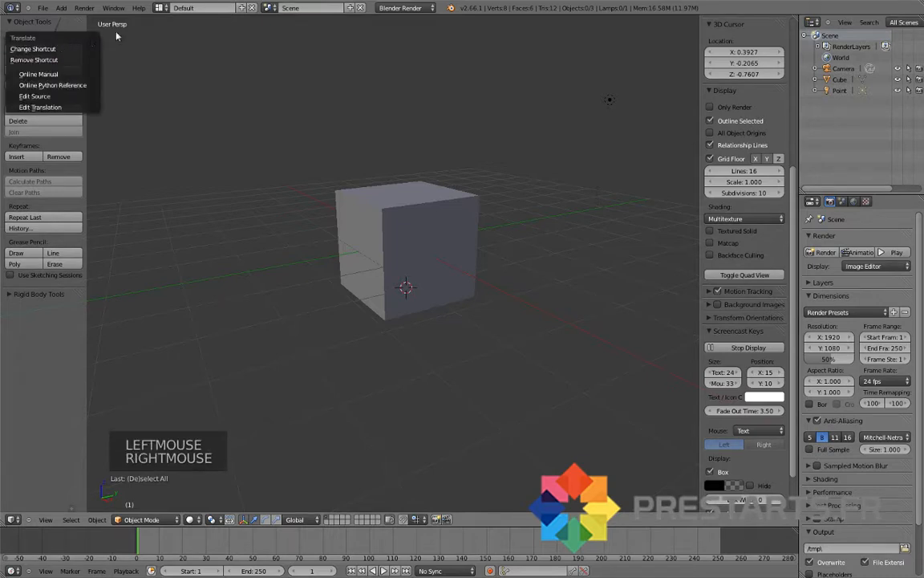
left_click(66, 49)
left_click(75, 50)
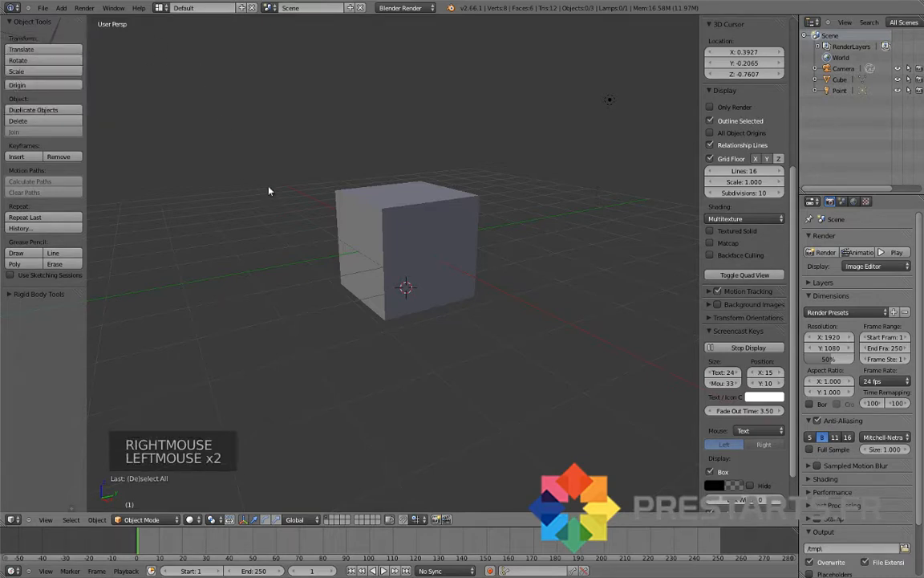
Select the cube and place the 3D cursor just above its upper-left corner in the 3D view.
right_click(375, 243)
left_click(40, 49)
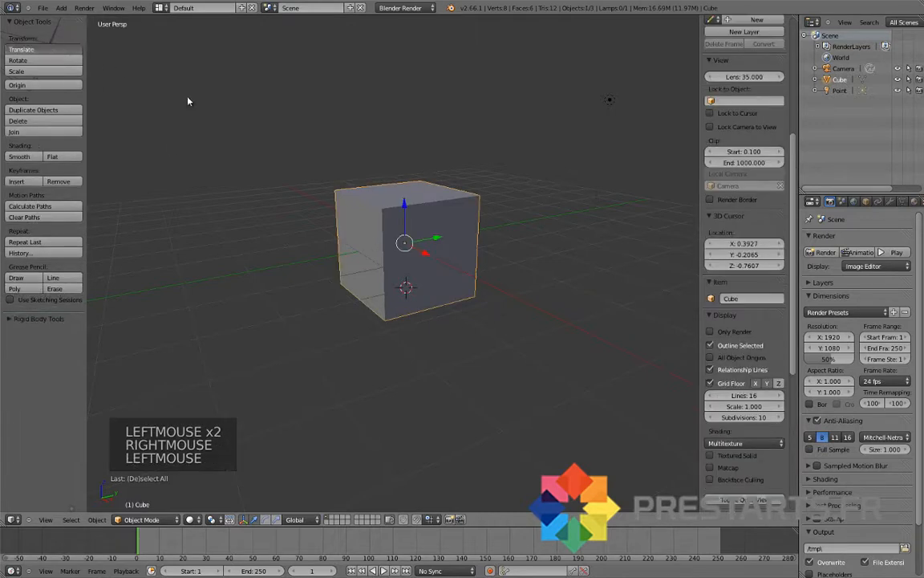
left_click(337, 159)
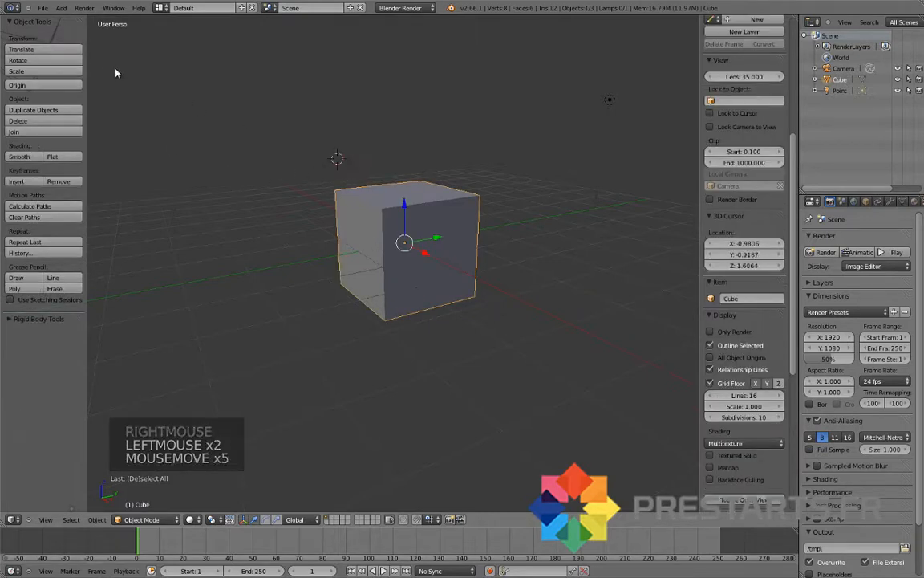
Try to move the cube freely with the tool shelf's Translate command, cancelling each attempt.
left_click(48, 49)
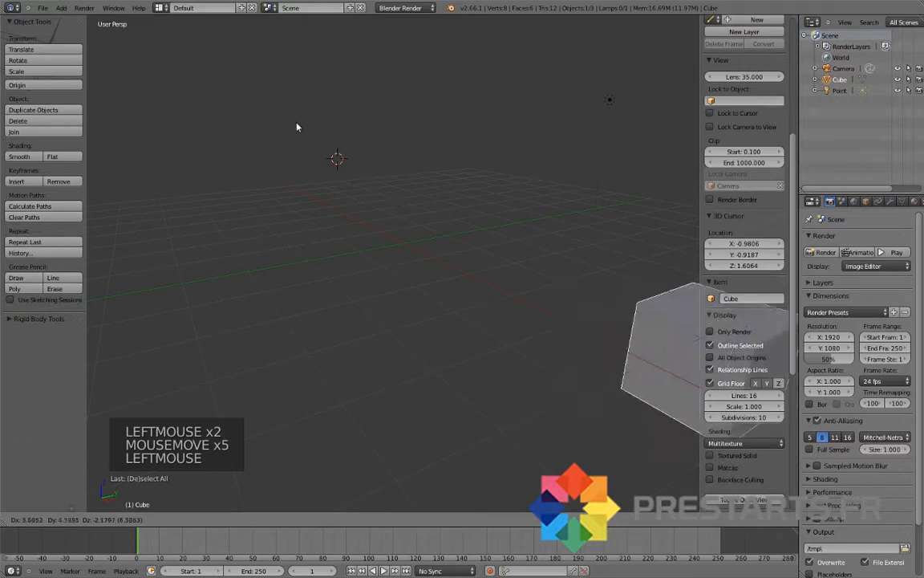
right_click(187, 125)
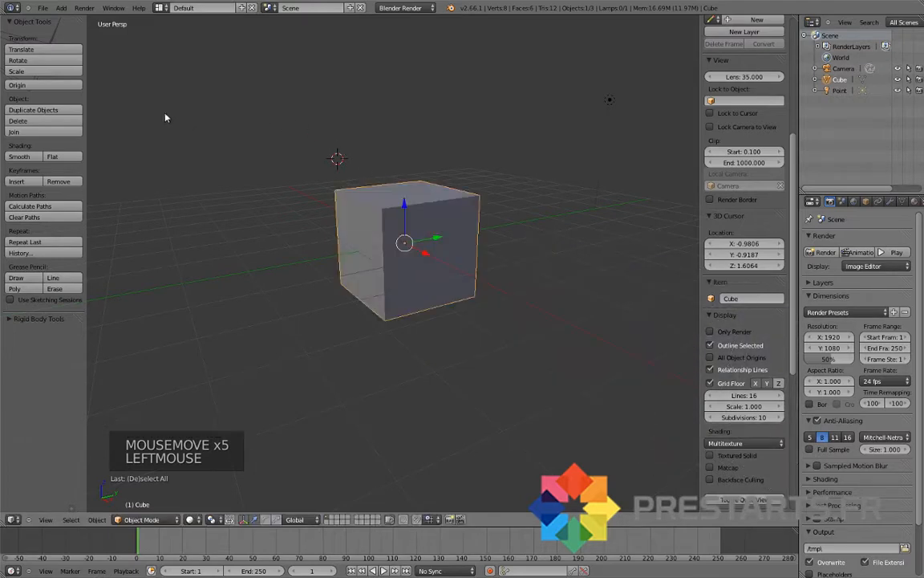
left_click(54, 51)
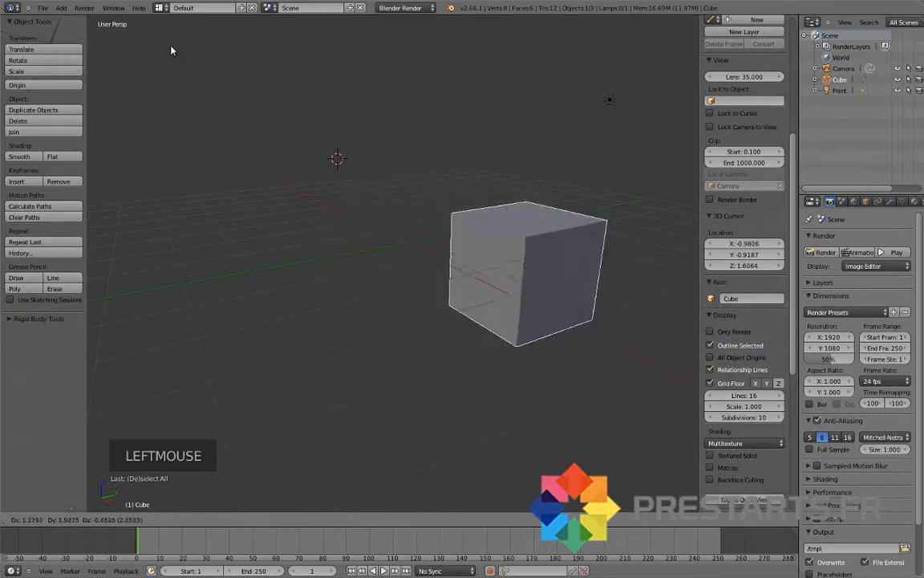
left_click(88, 56)
Try to rotate and scale the cube with the Rotate and Scale commands, cancelling both, and look at the Origin options.
left_click(62, 62)
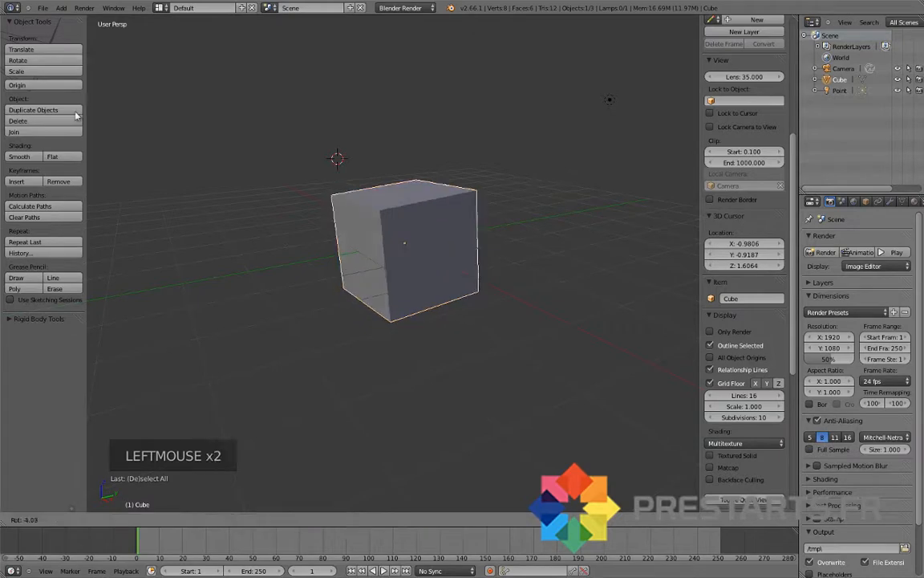
right_click(174, 87)
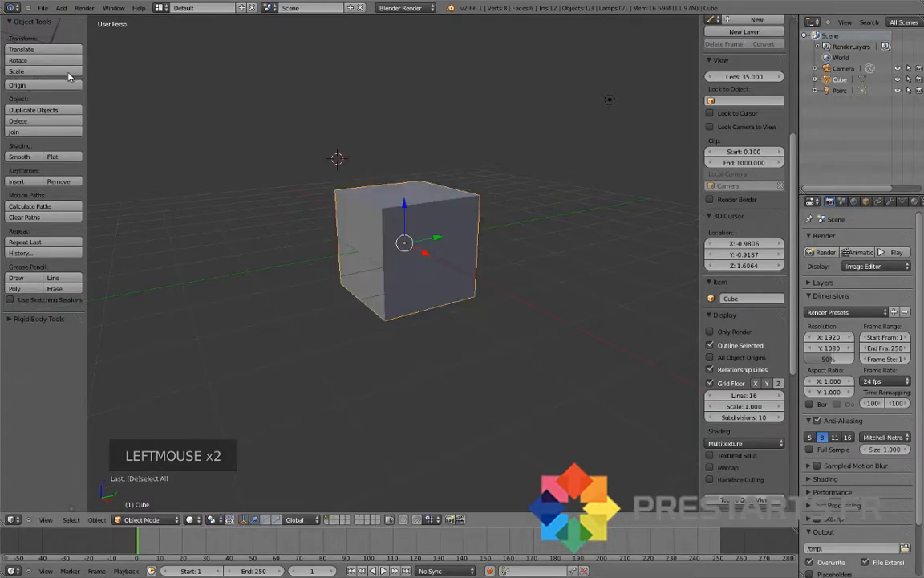
left_click(64, 72)
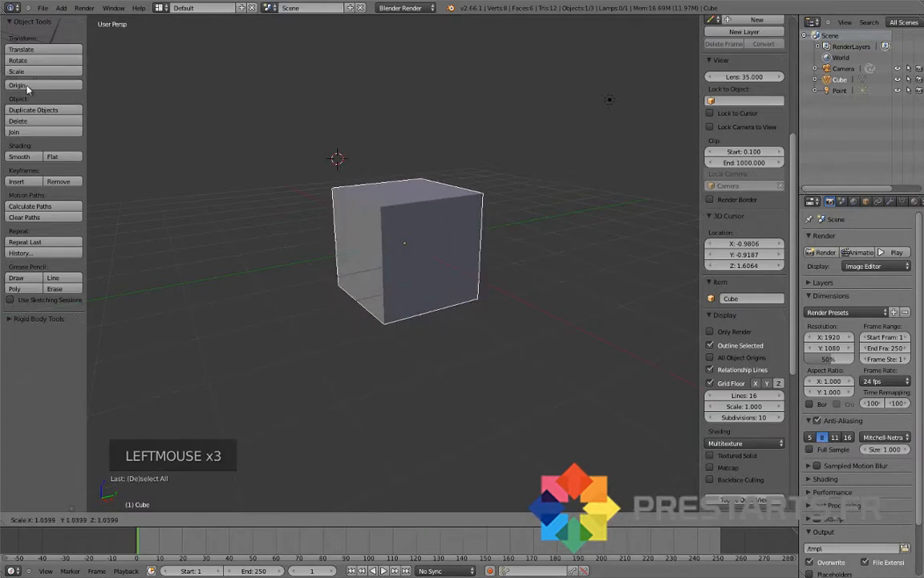
right_click(28, 88)
left_click(32, 86)
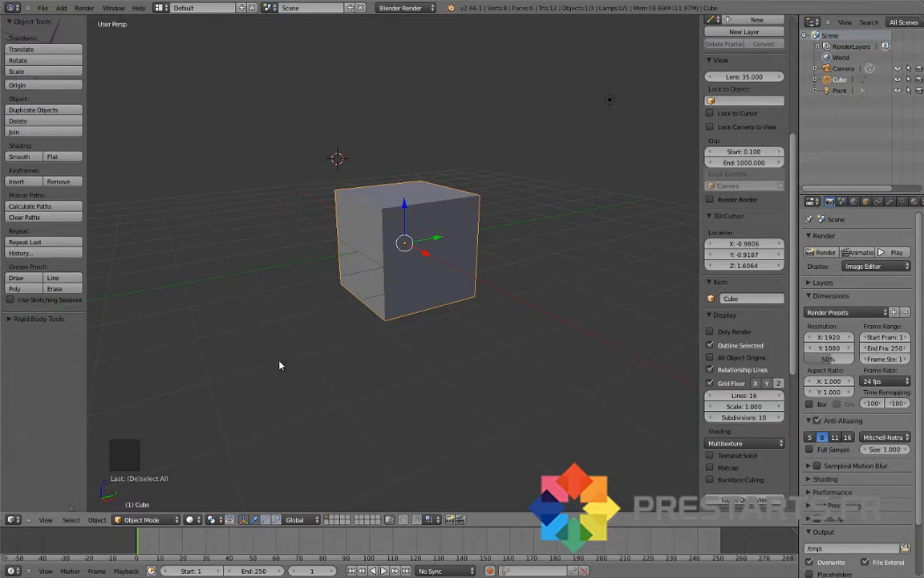
Delete the cube and add a new mesh cube at the 3D cursor.
key("x")
left_click(391, 208)
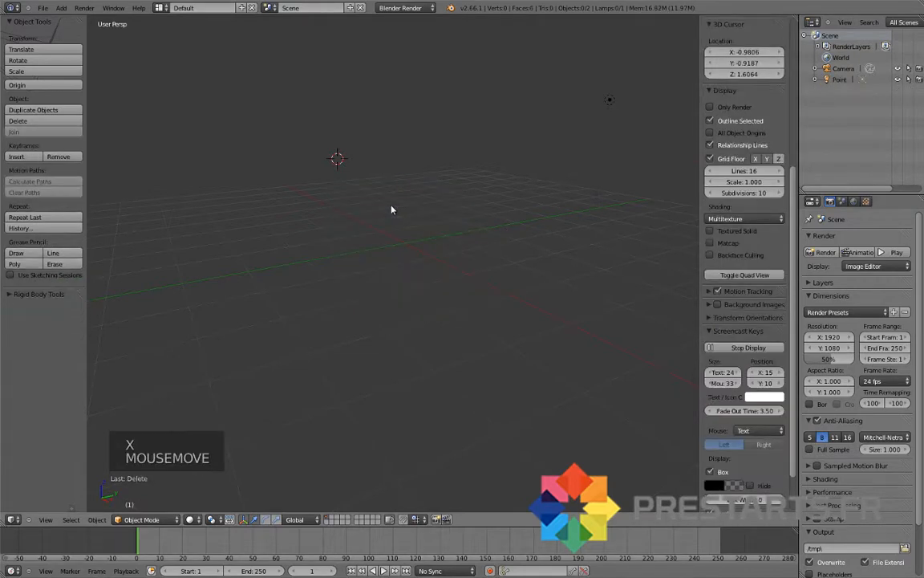
key("shift+a")
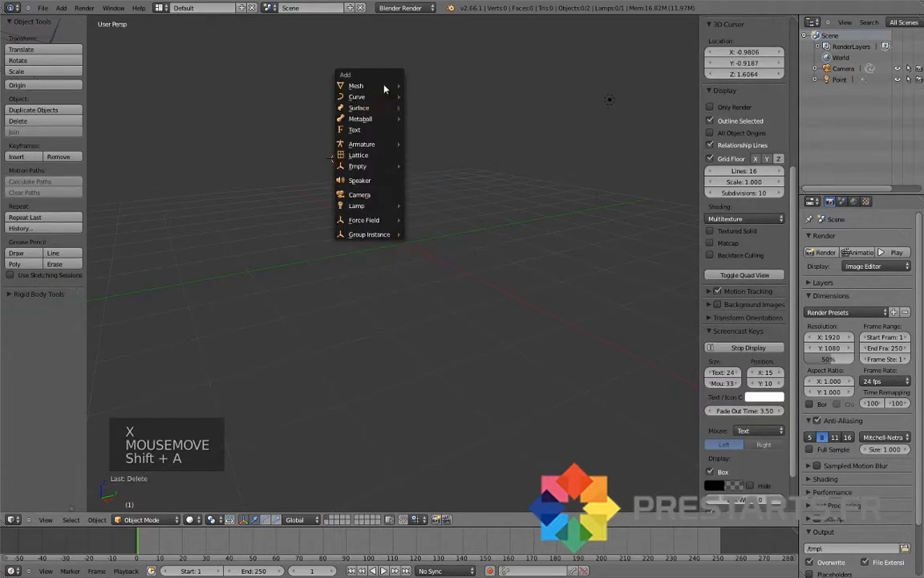
mouse_move(385, 85)
left_click(450, 101)
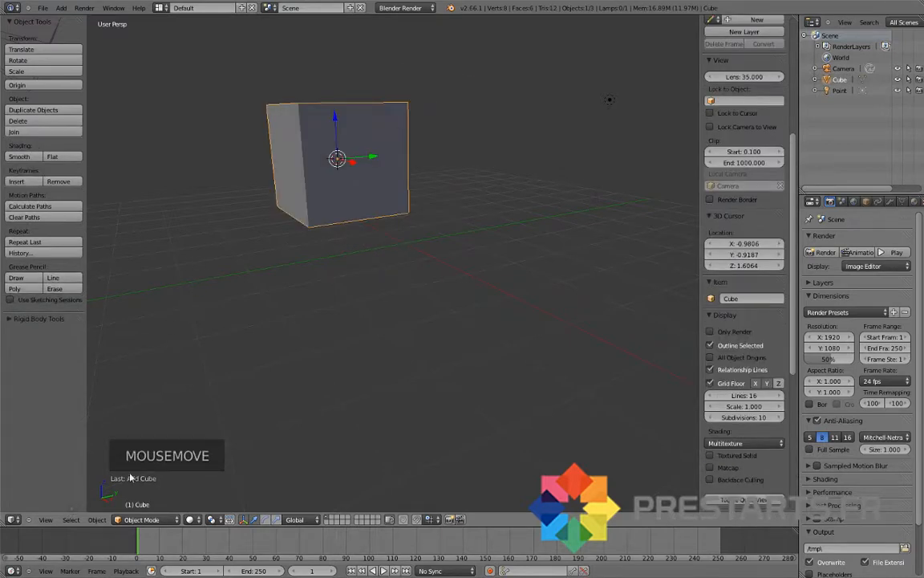
Adjust the new cube's Add Cube settings to about X -11.7 and Y 3.0 location and 25.2° X rotation.
key("F6")
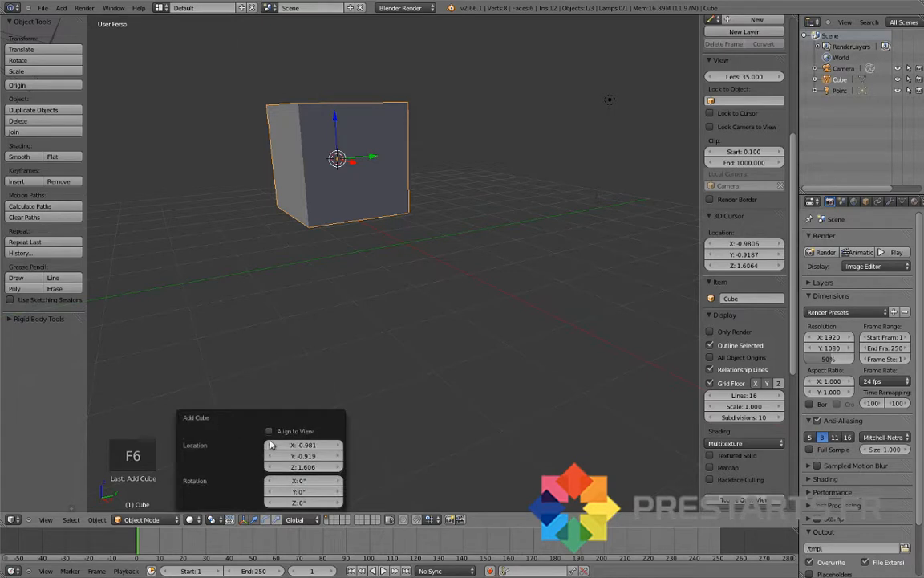
left_click_drag(270, 444, 409, 448)
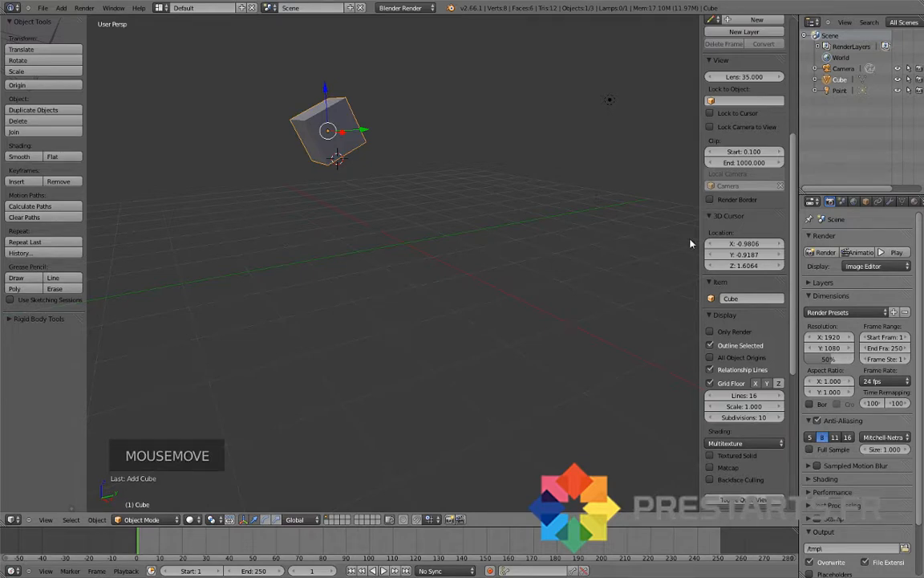
Set the cube's transform values to about -6.1 for X location, 222.3° for X rotation and -5.56 for X scale.
scroll(734, 243, "up", 11)
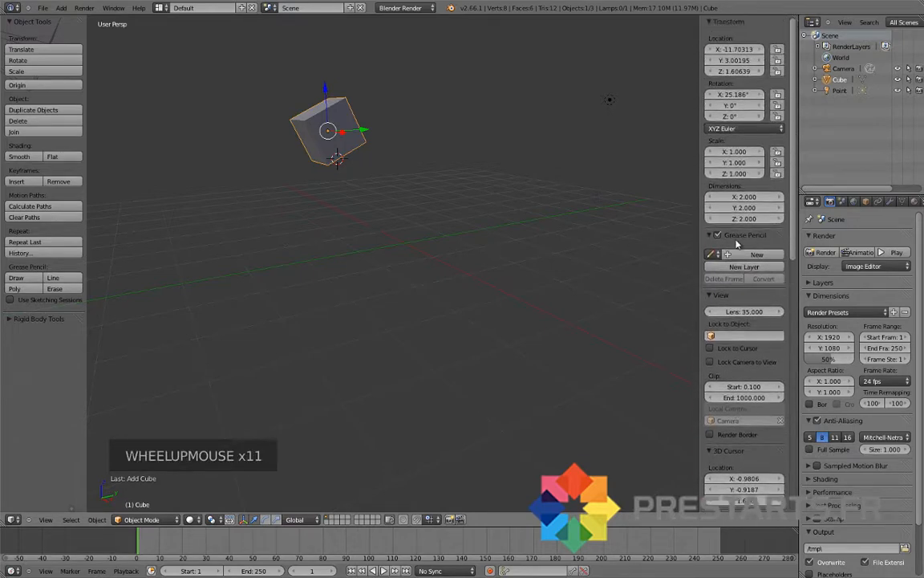
scroll(736, 244, "up", 3)
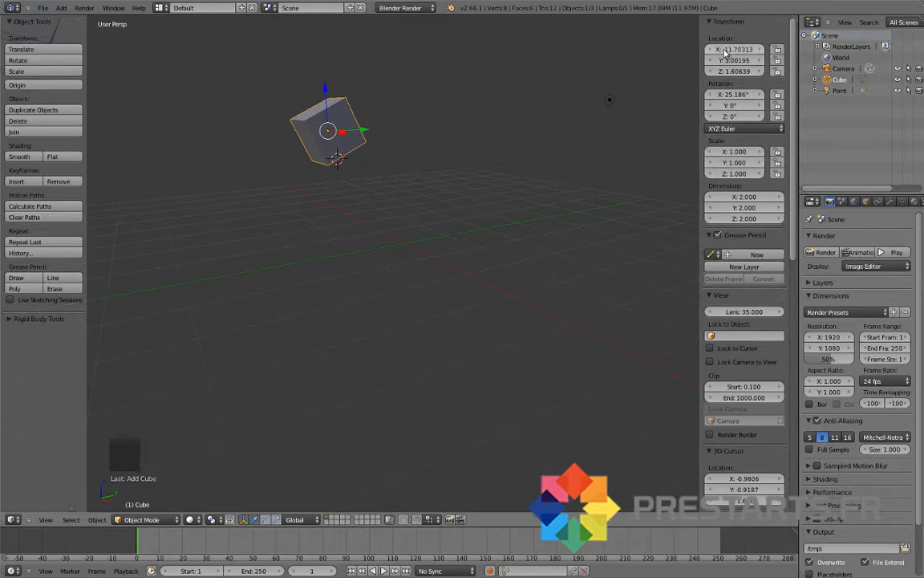
left_click_drag(726, 51, 658, 51)
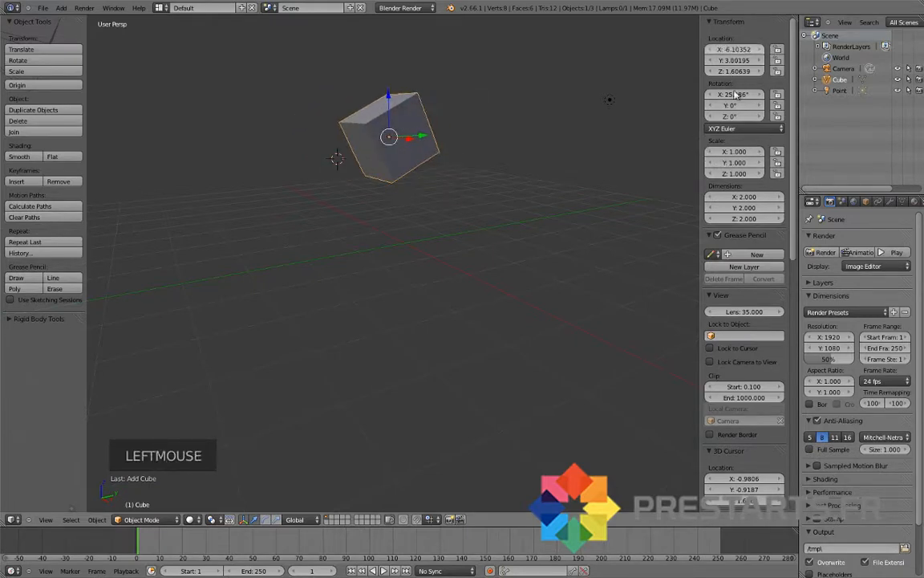
mouse_move(737, 94)
left_mouse_down()
mouse_move(762, 94)
mouse_move(737, 95)
left_mouse_up()
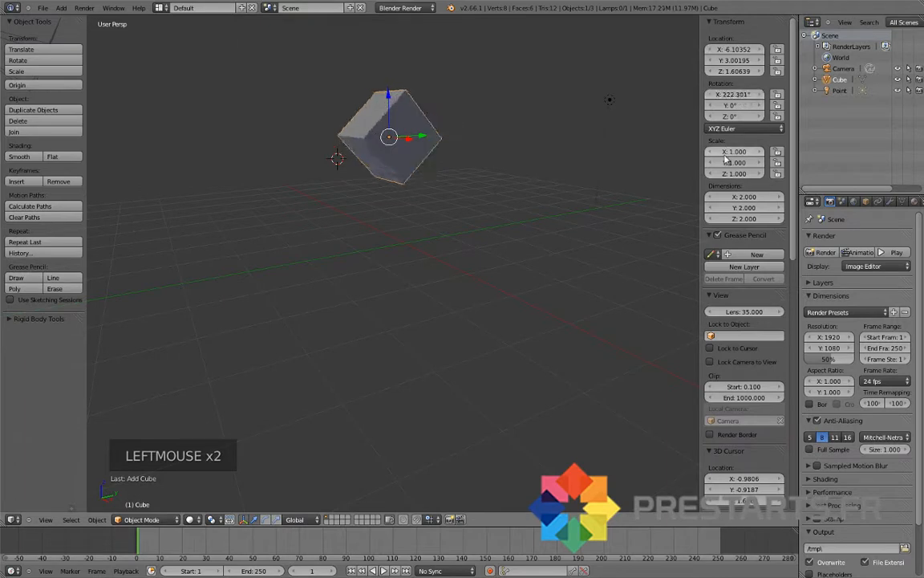
mouse_move(725, 152)
left_mouse_down()
mouse_move(698, 155)
mouse_move(726, 158)
left_mouse_up()
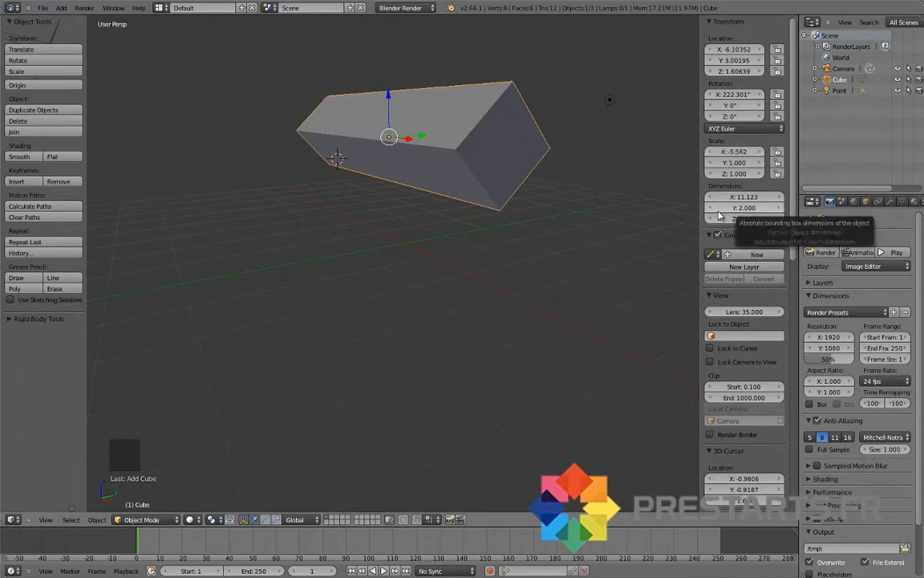
Switch the transform manipulator on the stretched cube to rotation and scale, and back to translation.
middle_click_drag(426, 234, 438, 241)
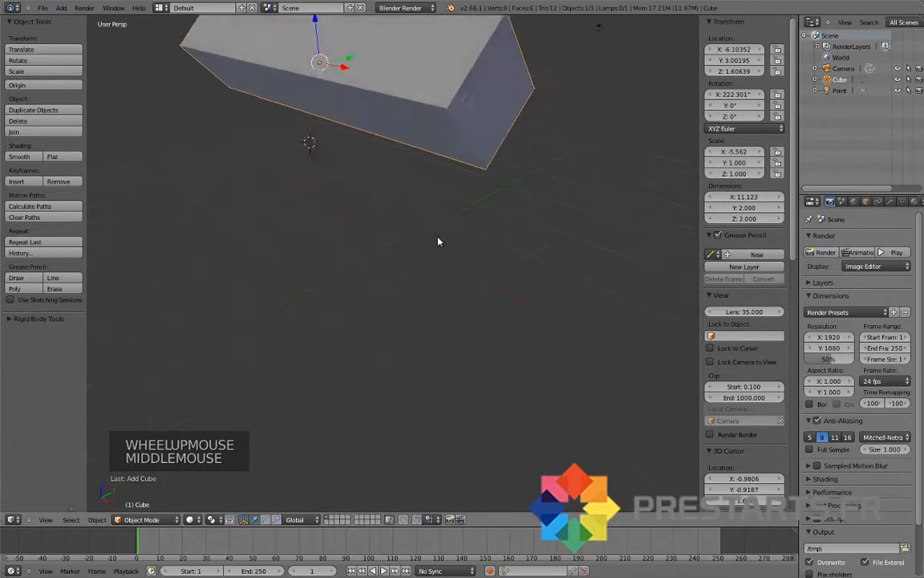
scroll(437, 242, "down", 1)
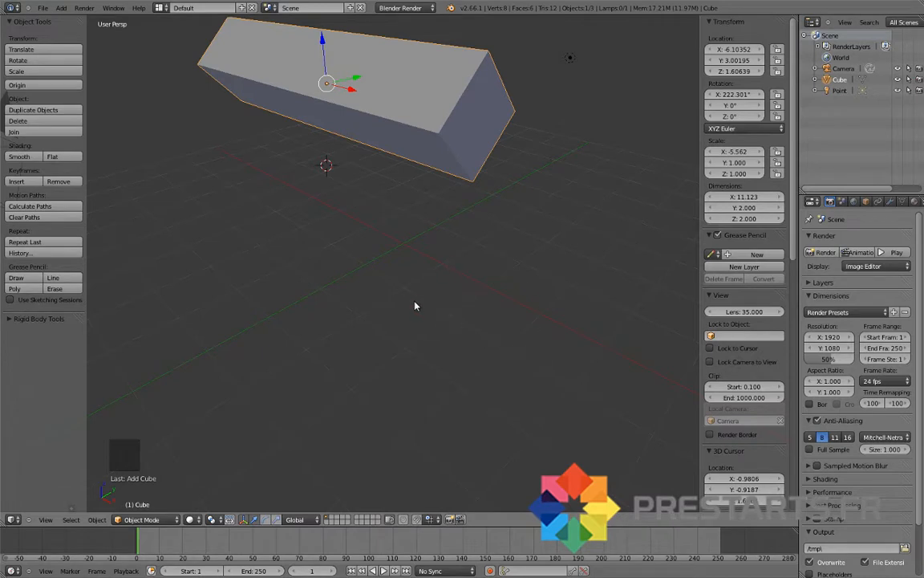
middle_click_drag(415, 197, 448, 308, "shift")
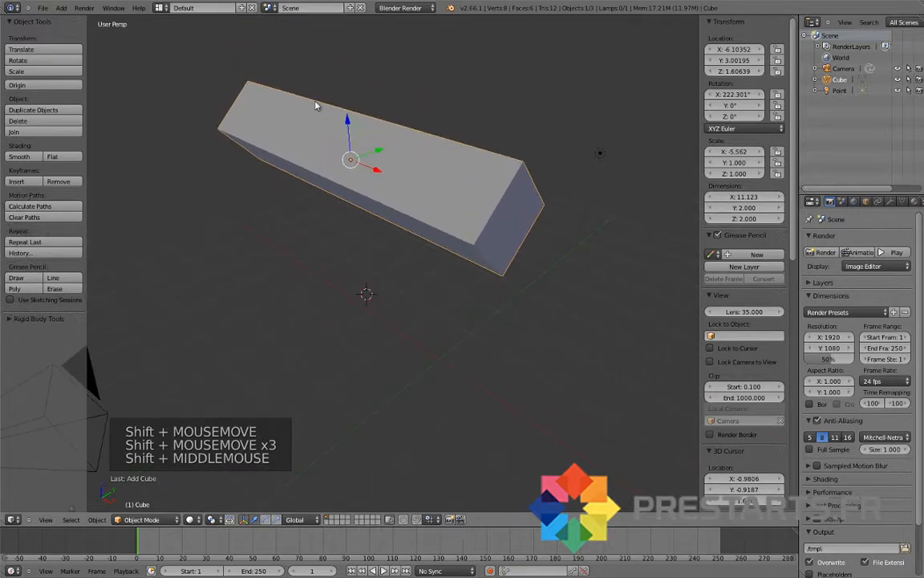
left_click(266, 520)
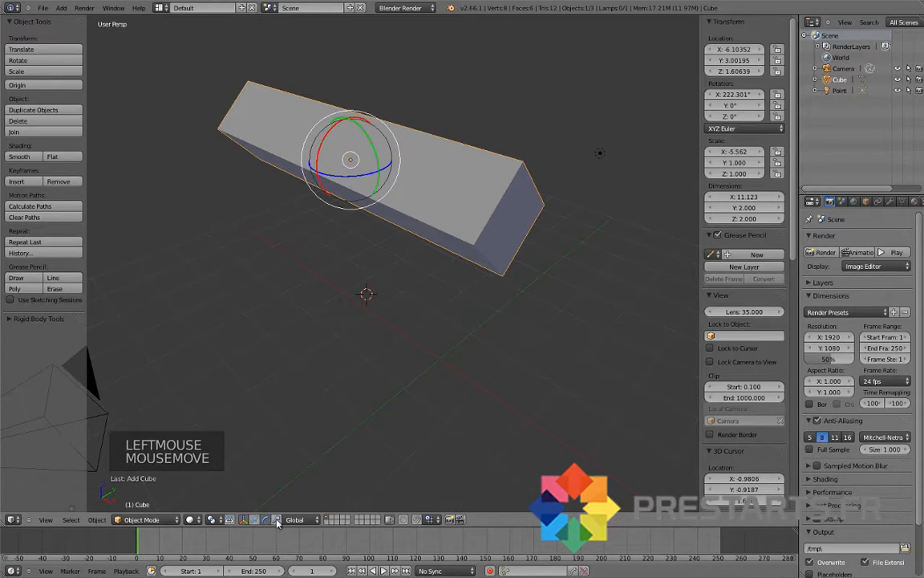
left_click(276, 520)
left_click(266, 520)
left_click(255, 520)
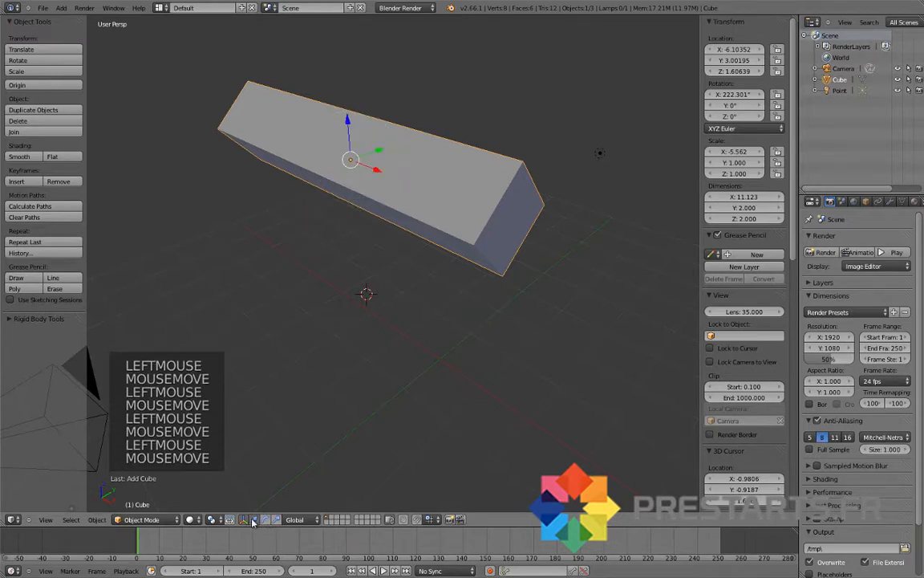
Combine the translation, rotation and scale manipulators on the cube, and toggle individual ones off and on again.
left_click(267, 520, "shift")
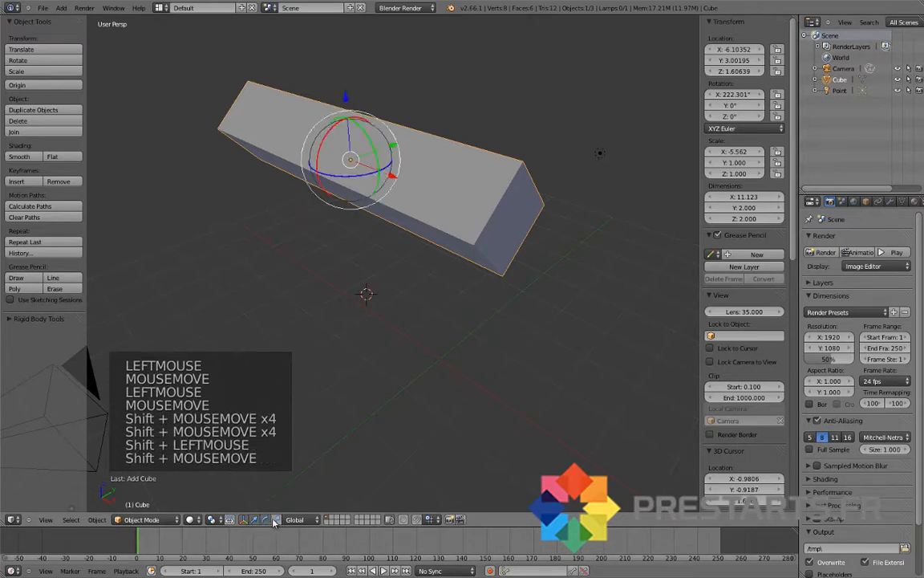
left_click(275, 520, "shift")
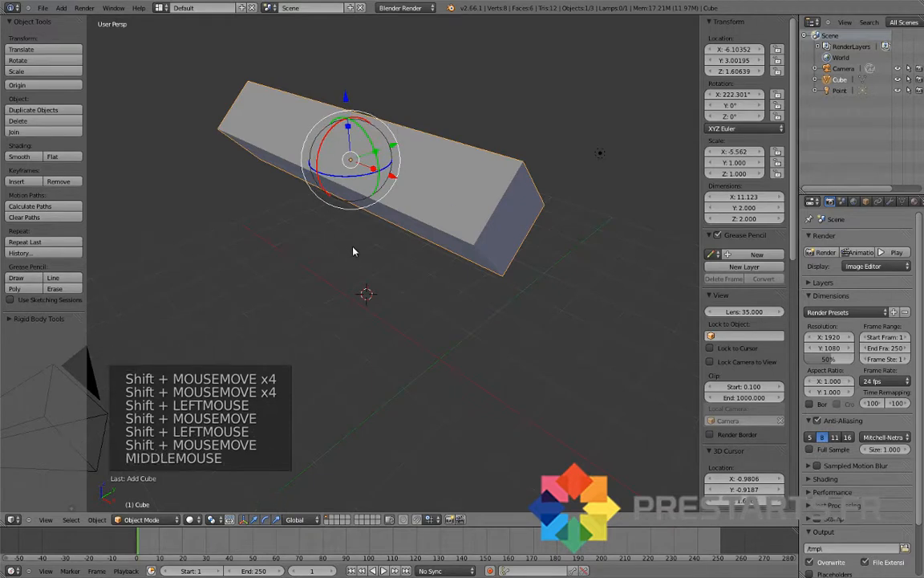
middle_click_drag(353, 252, 392, 263)
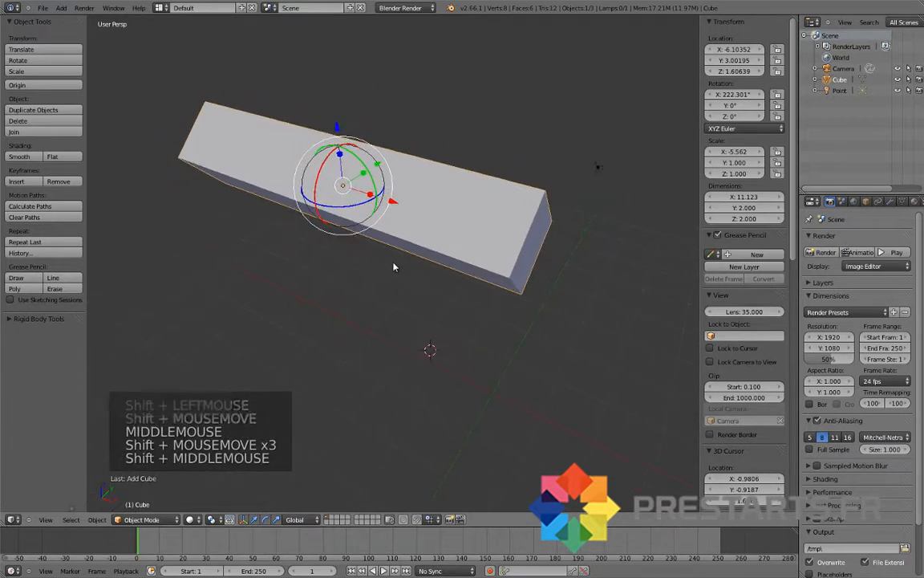
left_click(255, 520)
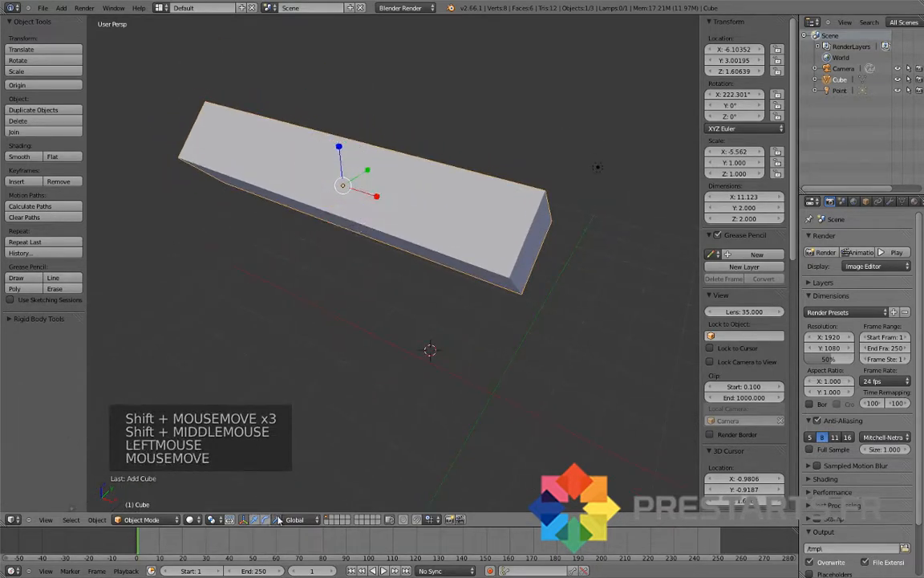
left_click(268, 520, "shift")
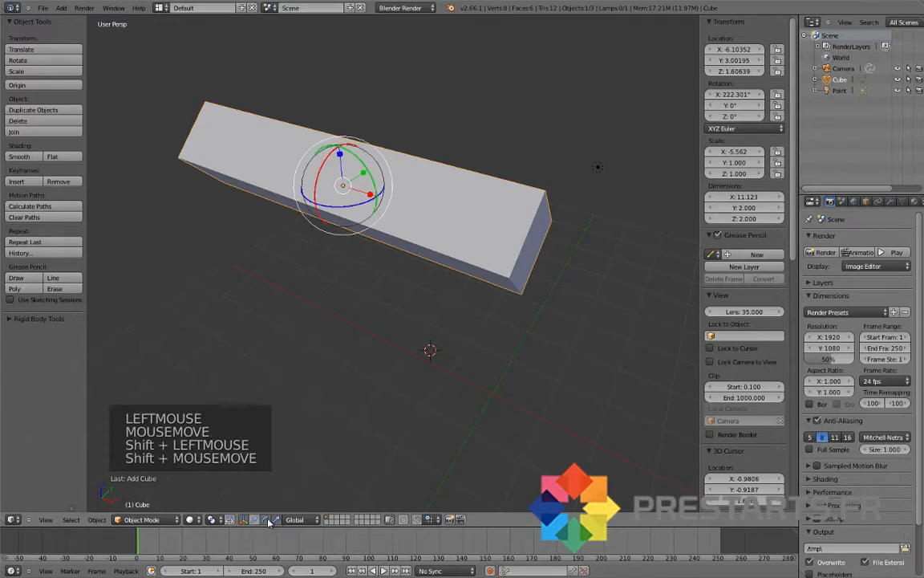
left_click(268, 520, "shift")
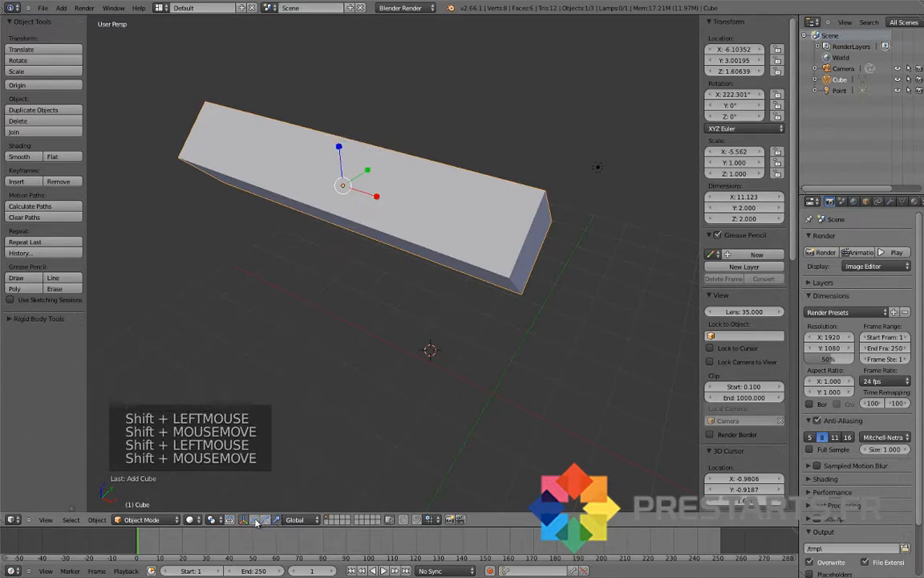
Move the cube with the translation manipulator to about X -4.47, Y 3.17, Z 0.88.
left_click(244, 520)
left_click_drag(377, 200, 425, 216)
left_click_drag(389, 169, 450, 242)
Use the manipulators to rotate the cube to about -16.7° in Y and scale it to about -5.42, 1.09, 1.07.
left_click(268, 522)
mouse_move(427, 207)
left_mouse_down()
mouse_move(431, 242)
mouse_move(427, 200)
mouse_move(450, 243)
mouse_move(434, 231)
mouse_move(440, 183)
mouse_move(421, 200)
left_mouse_up()
left_click(277, 522)
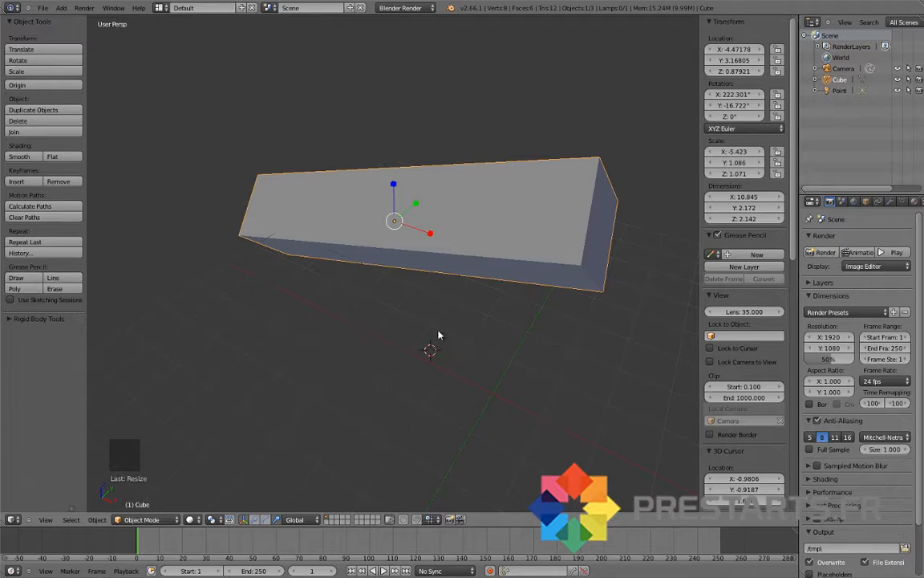
Try to move the cube freely, cancel it, and trackball-rotate the cube to about X 201.8°, Y 4.4°, Z -21.4°.
key("g")
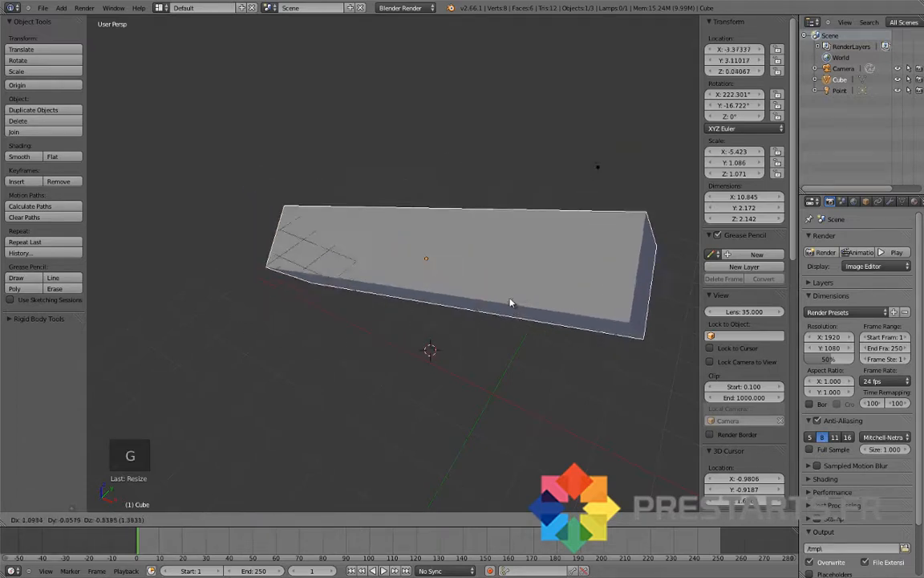
right_click(402, 303)
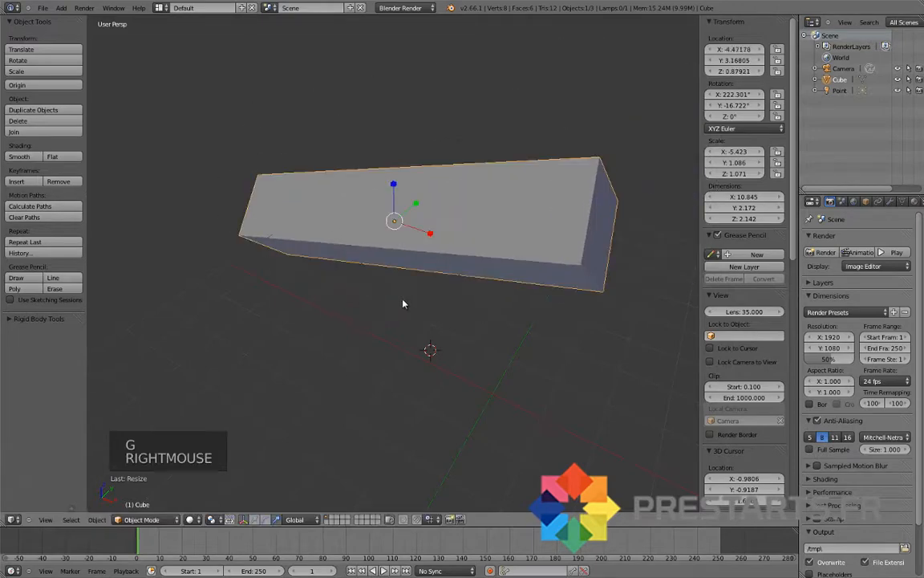
key("r")
key("r")
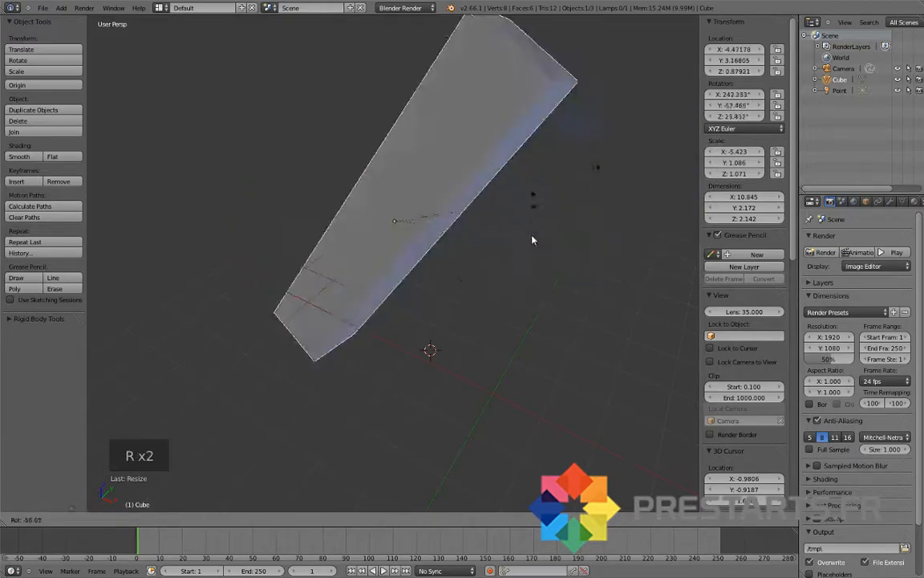
left_click(373, 415)
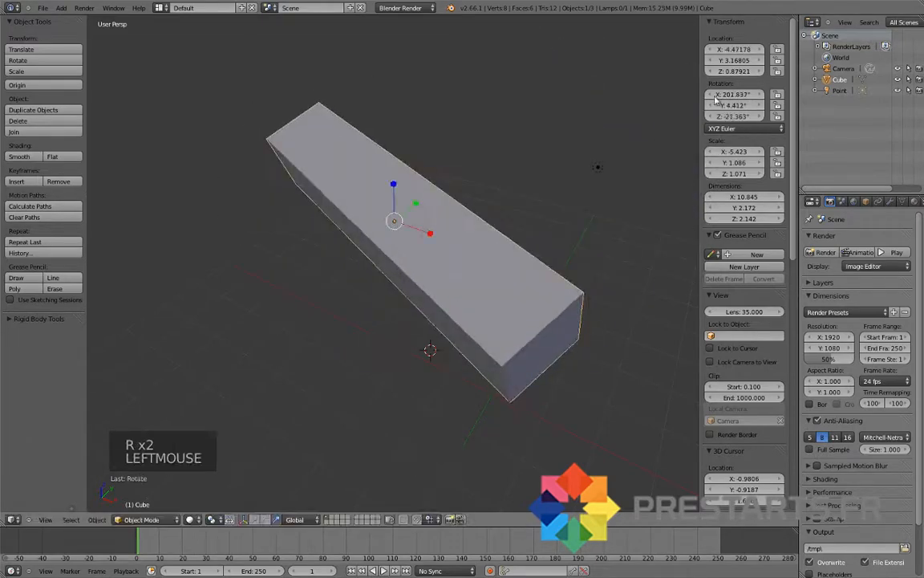
left_click(428, 204)
key("s")
key("s")
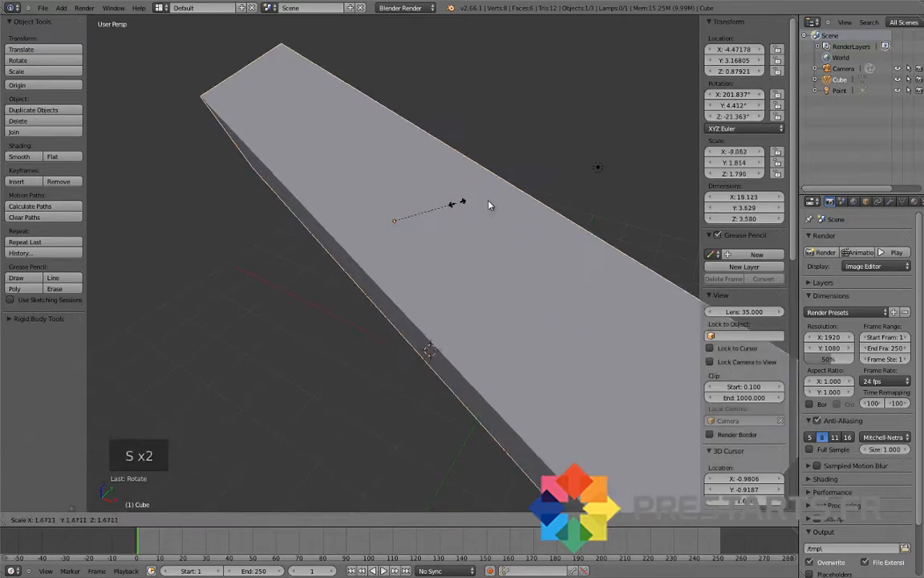
right_click(433, 216)
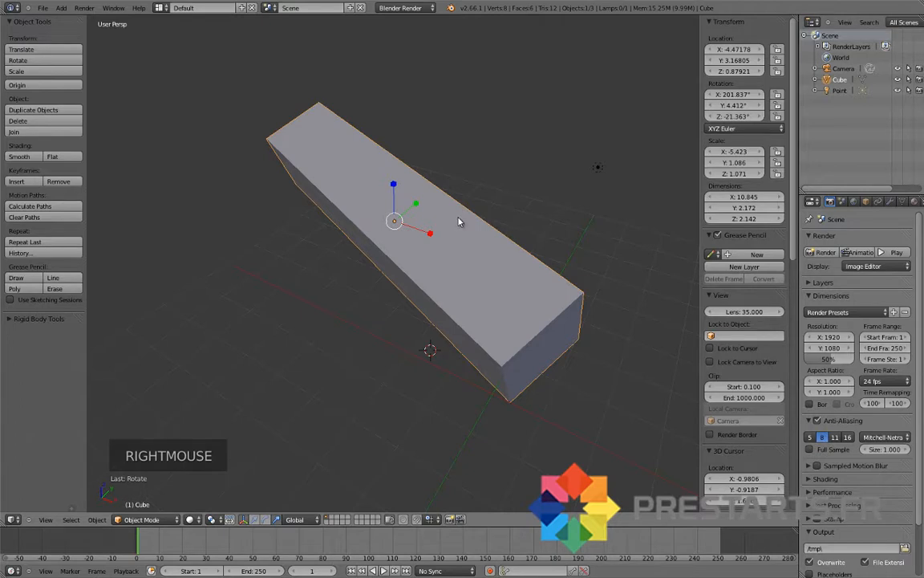
Clear the cube's scale, location and rotation back to their defaults.
key("alt+s")
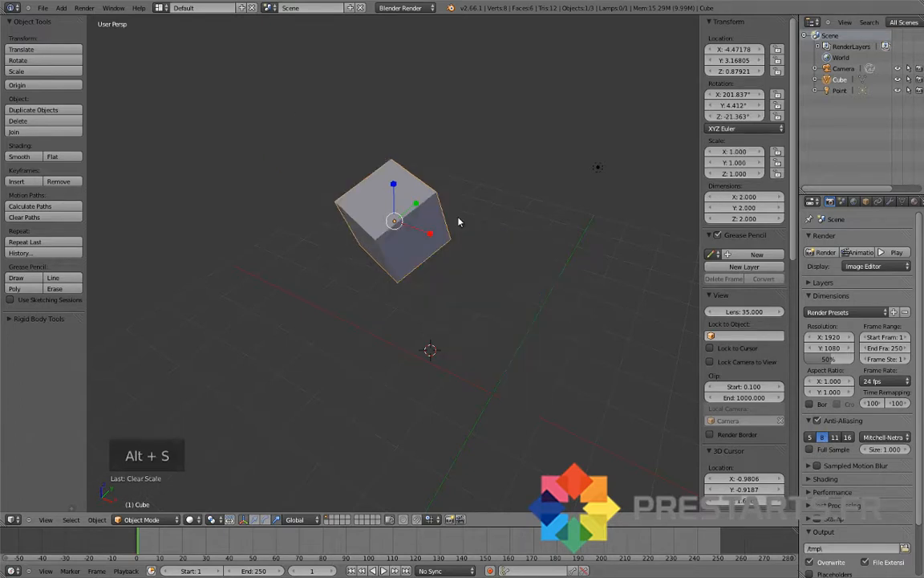
key("alt+g")
key("alt+r")
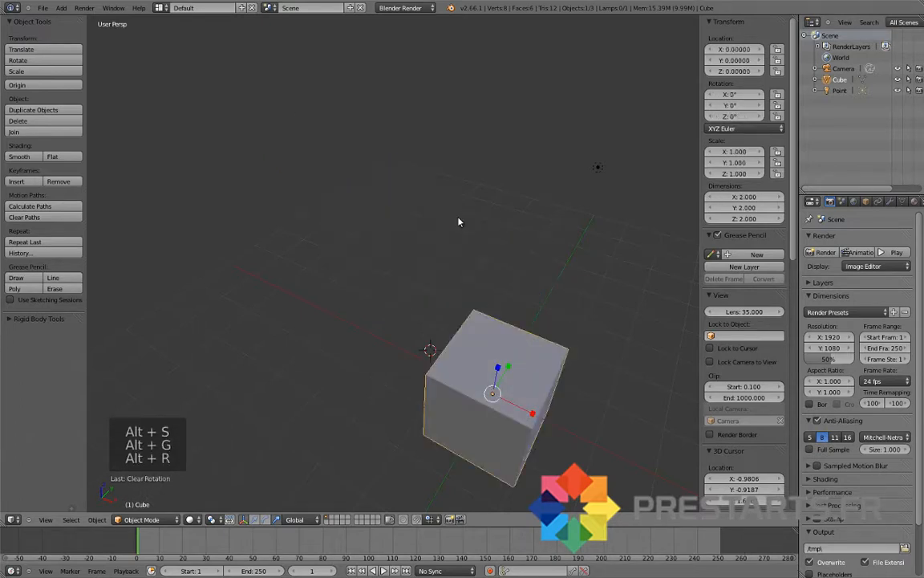
Examine the cube in the viewport from several angles and distances.
scroll(451, 307, "down", 1)
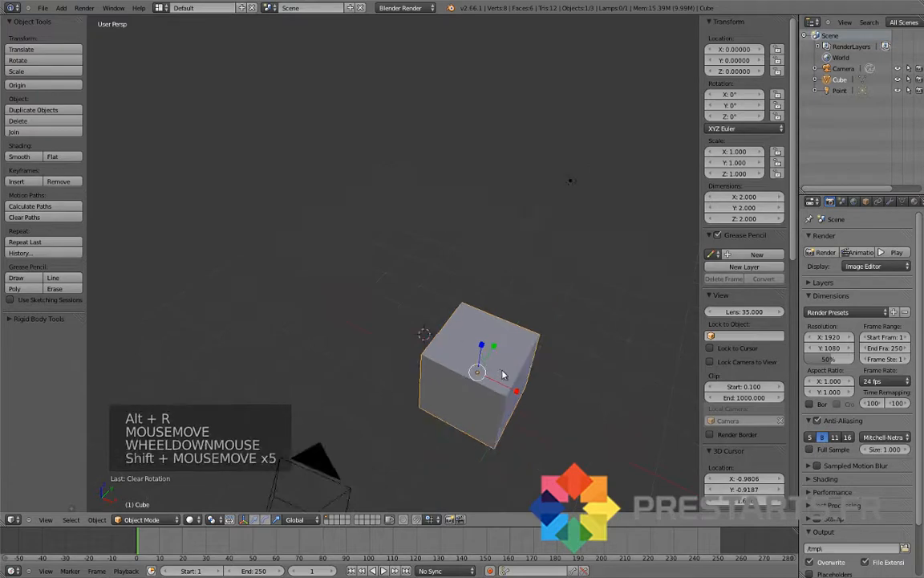
middle_click_drag(483, 358, 455, 263)
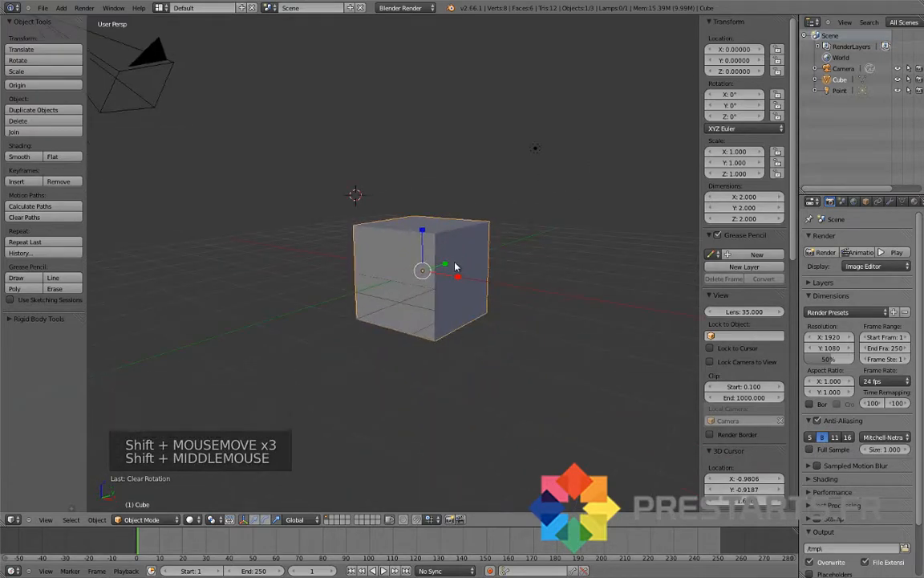
middle_click_drag(461, 260, 430, 320)
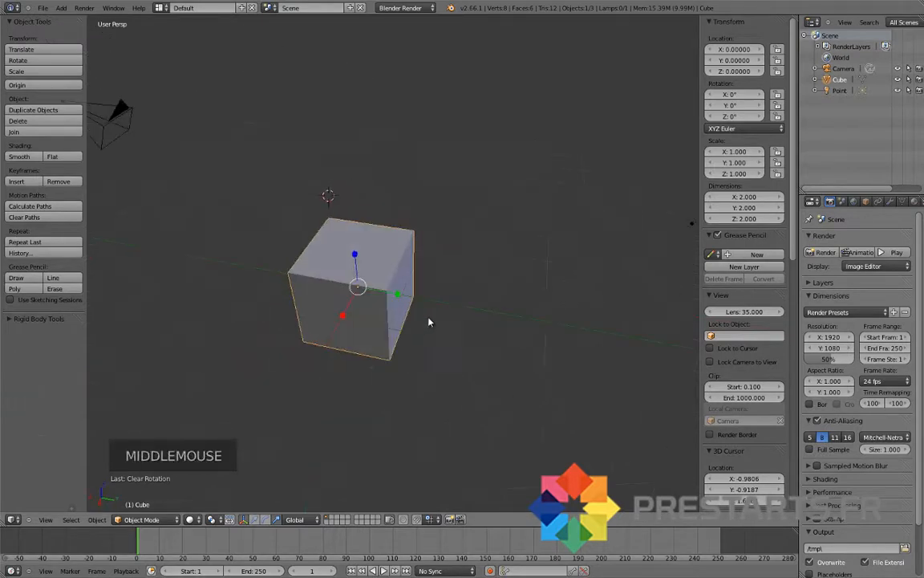
scroll(346, 273, "up", 1)
middle_click_drag(345, 273, 486, 231)
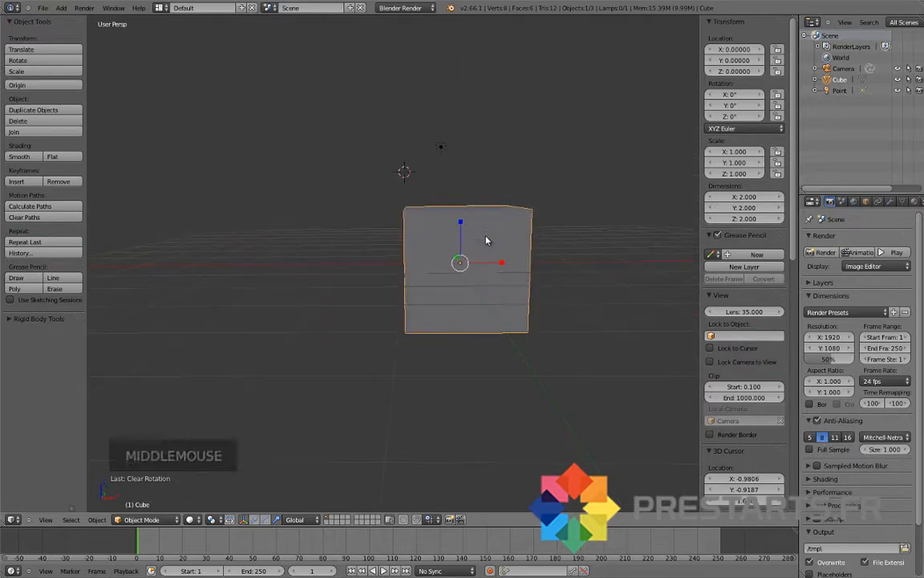
middle_click_drag(486, 240, 457, 284)
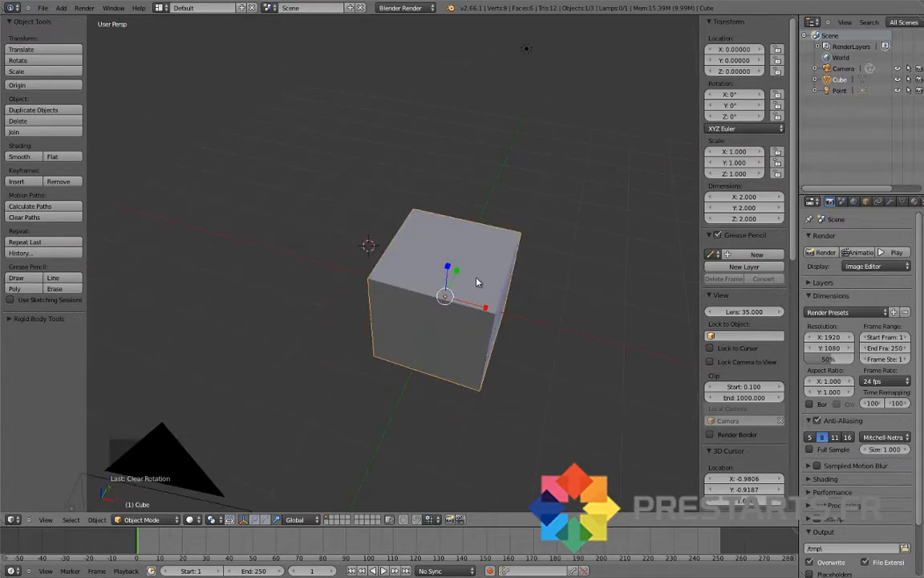
scroll(485, 286, "up", 6)
scroll(486, 286, "down", 5)
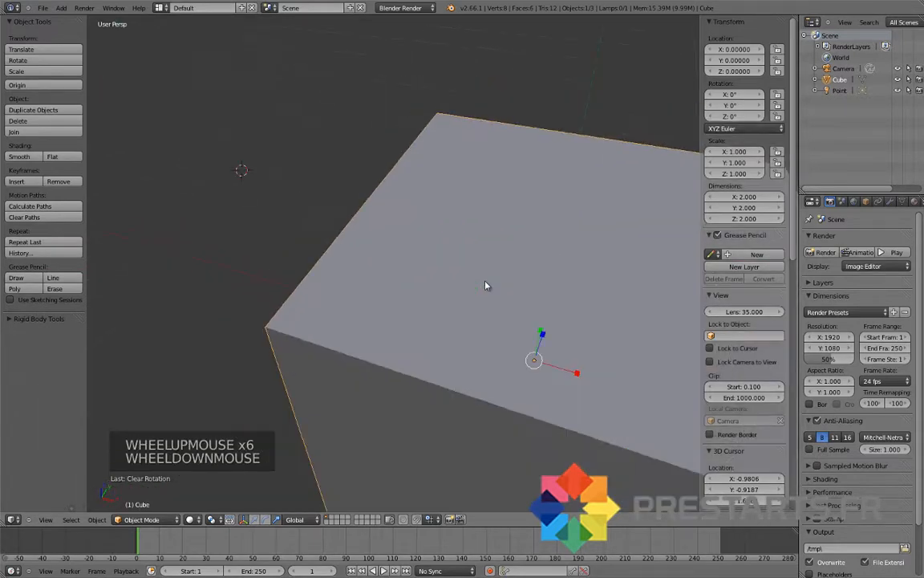
scroll(486, 286, "down", 1)
middle_click_drag(486, 286, 484, 190, "shift")
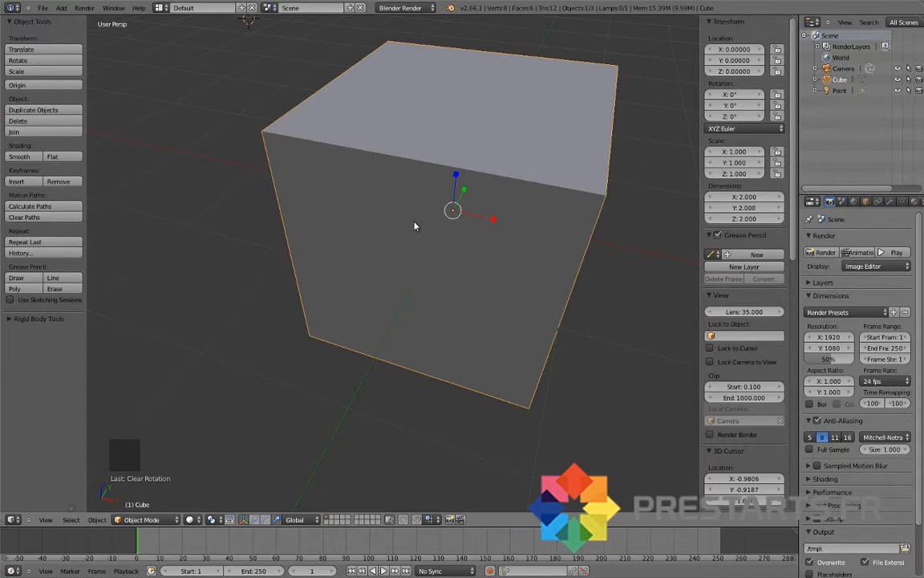
Place the 3D cursor beside the cube at about X -1.13, Y -2.25, Z 0.31 and add a plane there.
left_click(117, 412)
scroll(310, 306, "down", 1)
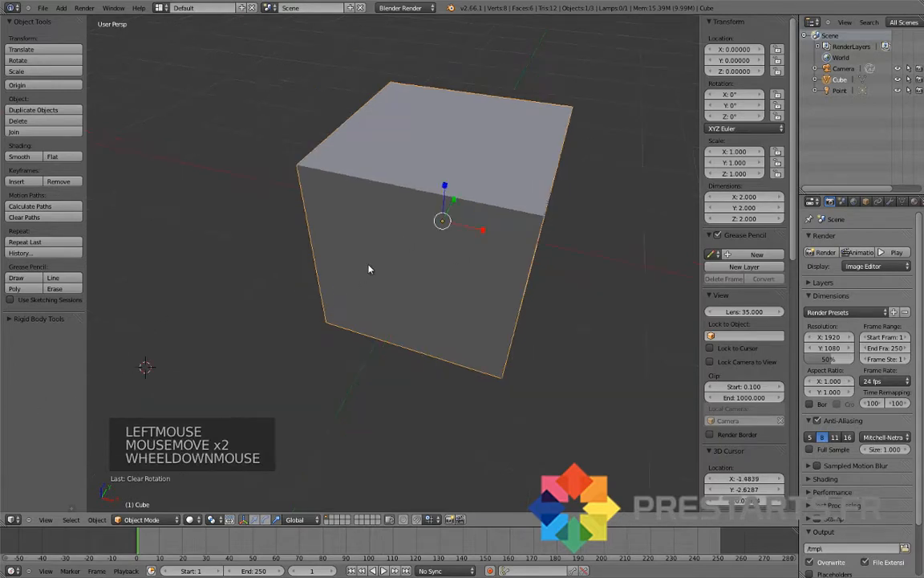
middle_click_drag(371, 264, 398, 248, "shift")
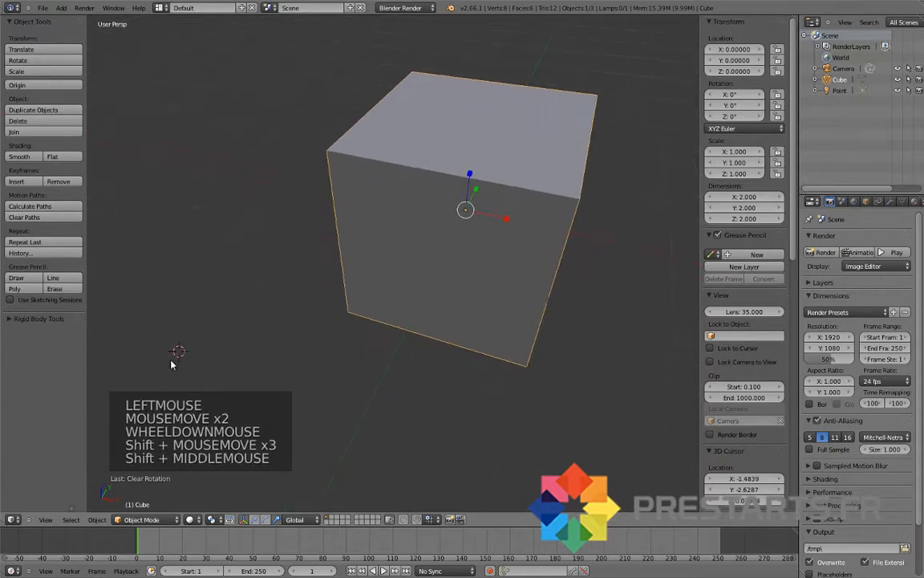
left_click(240, 307)
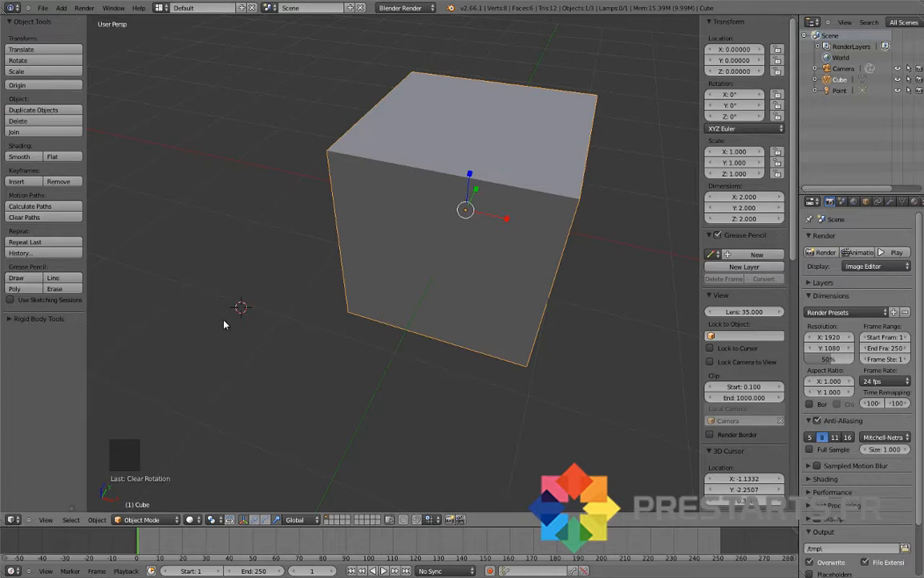
key("shift+a")
mouse_move(224, 321)
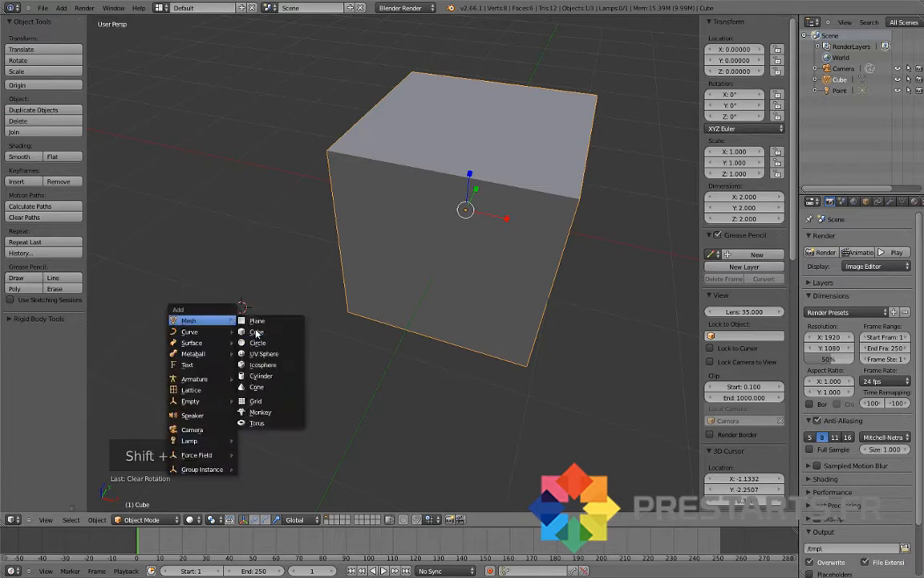
left_click(259, 321)
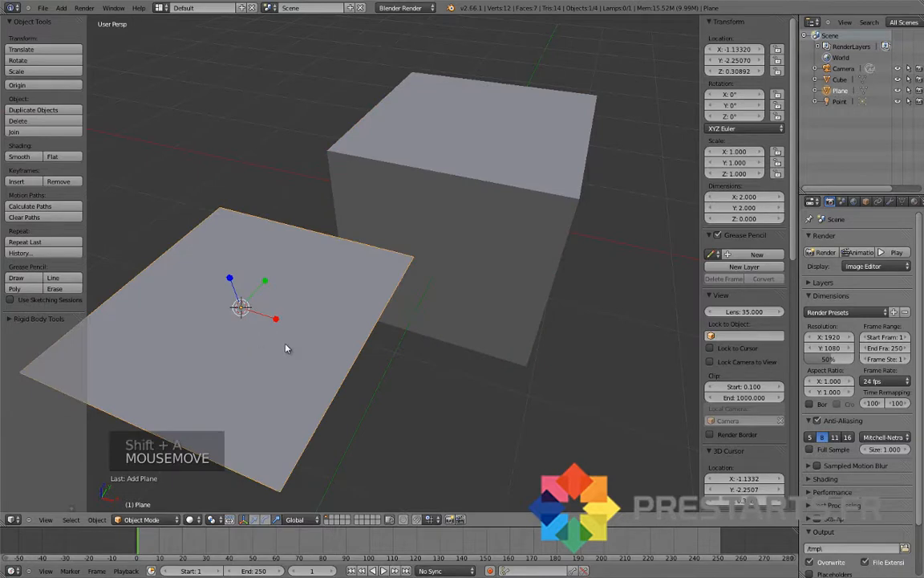
Place the 3D cursor on the cube's other side at about X -0.53, Y 2.94, Z 0.91 and add a UV sphere there.
middle_click_drag(287, 349, 211, 330)
scroll(240, 329, "down", 2)
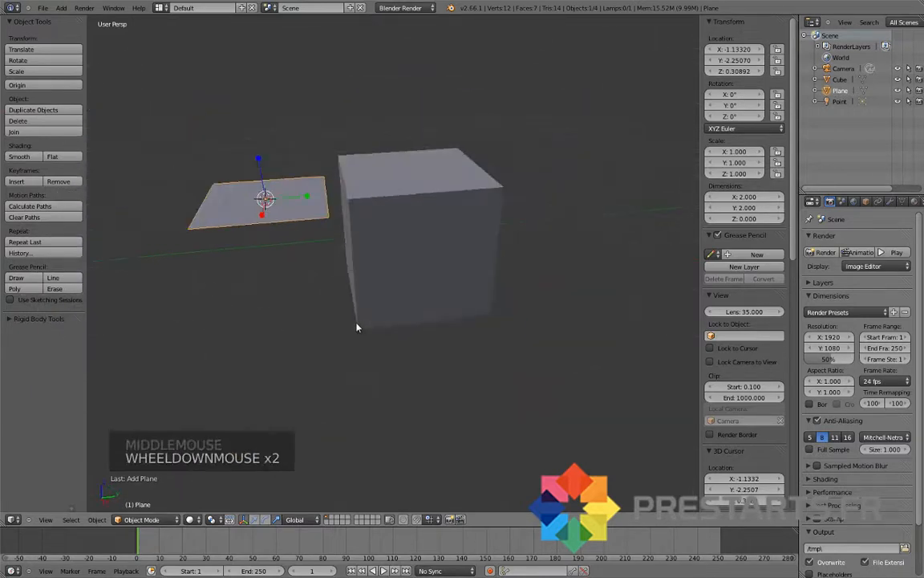
left_click(577, 154)
key("shift+a")
mouse_move(580, 204)
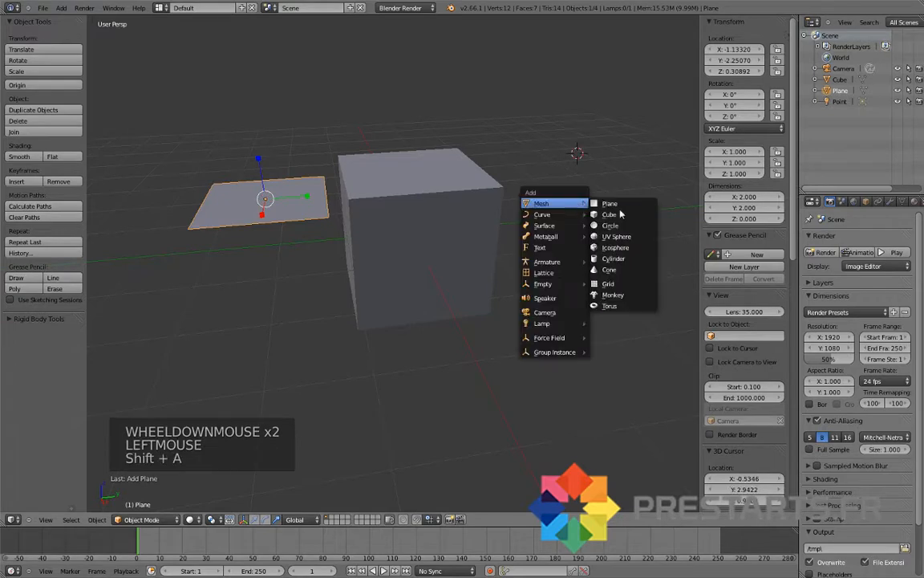
left_click(620, 238)
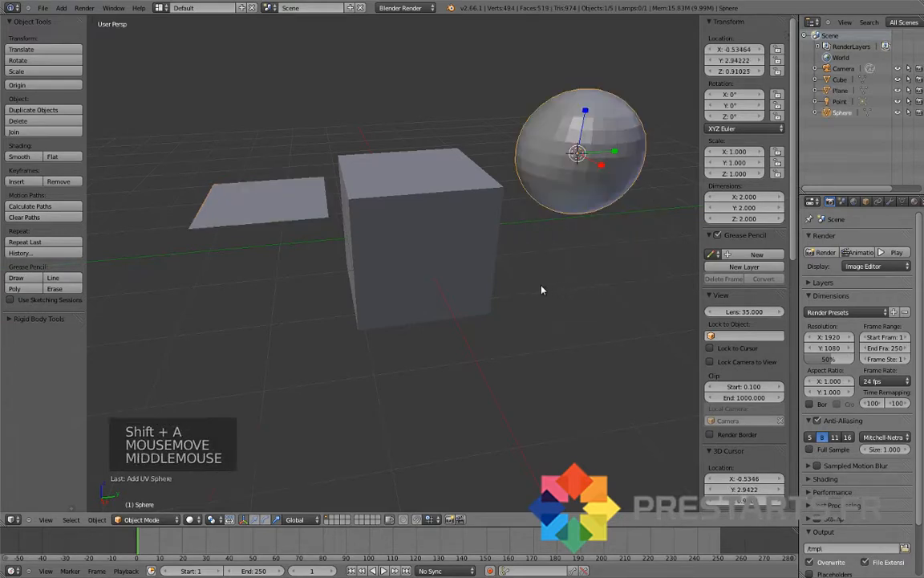
Snap the 3D cursor to the center of the scene.
middle_click_drag(547, 289, 326, 267)
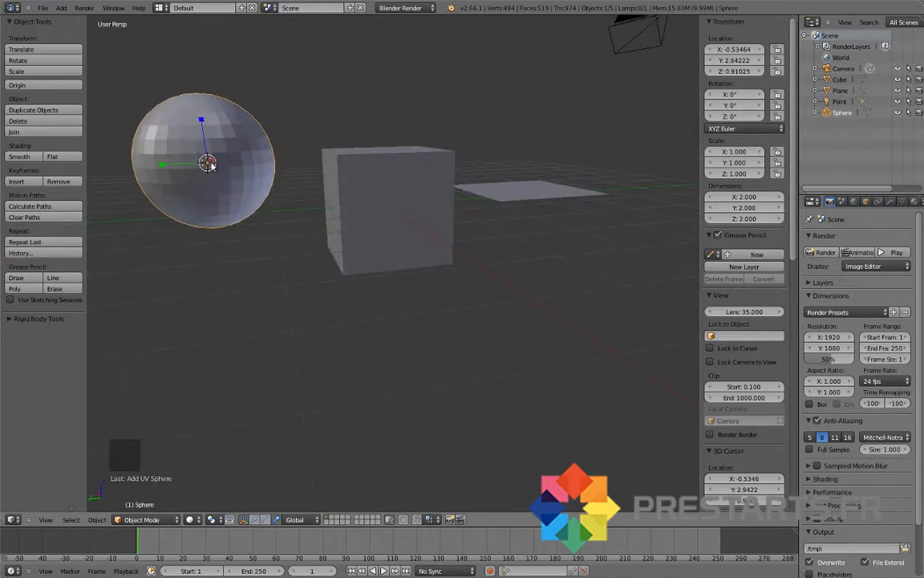
left_click(97, 520)
mouse_move(123, 432)
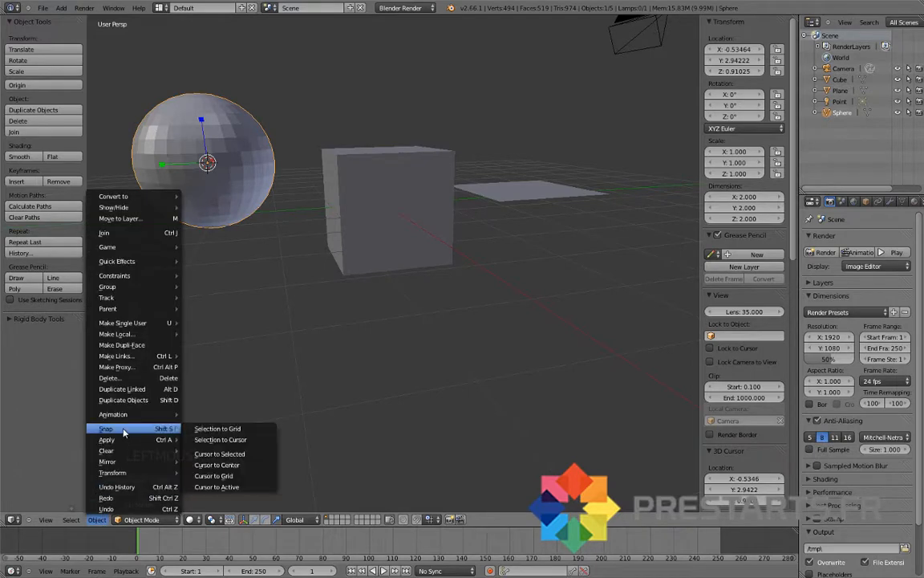
left_click(236, 465)
Add a cylinder mesh at the 3D cursor, overlapping the cube.
middle_click_drag(369, 296, 357, 318)
scroll(357, 318, "down", 3)
key("shift+a")
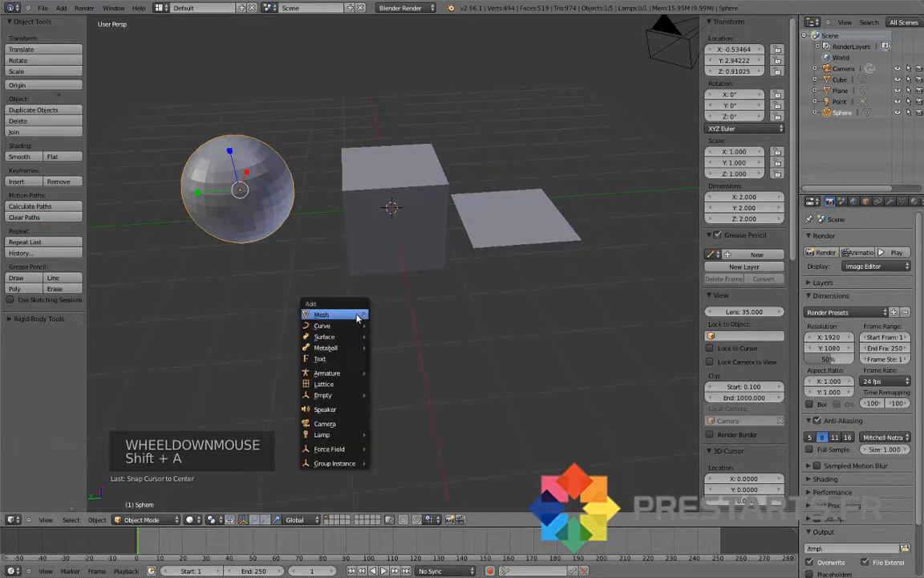
mouse_move(357, 316)
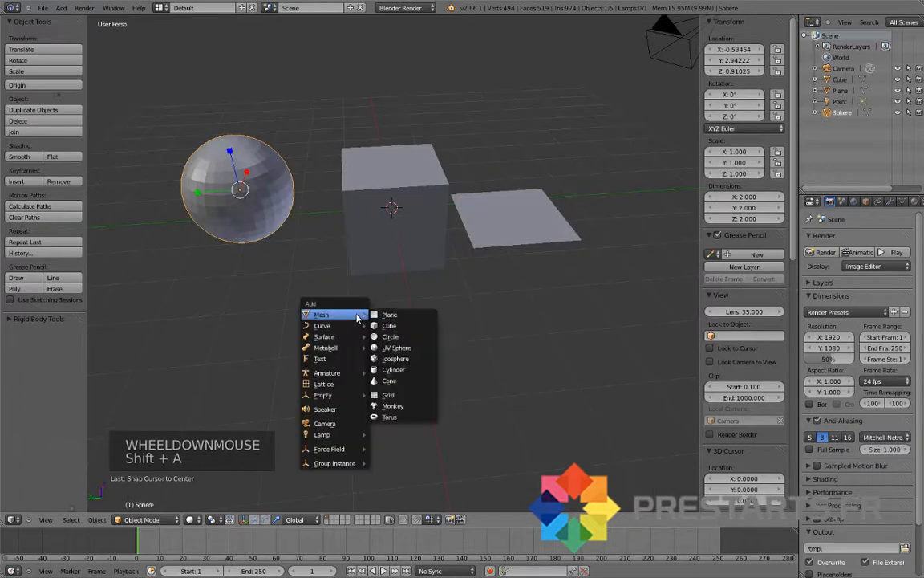
left_click(414, 369)
Scale the cylinder up uniformly to about 1.80, and reduce it to about 1.25.
key("s")
key("s")
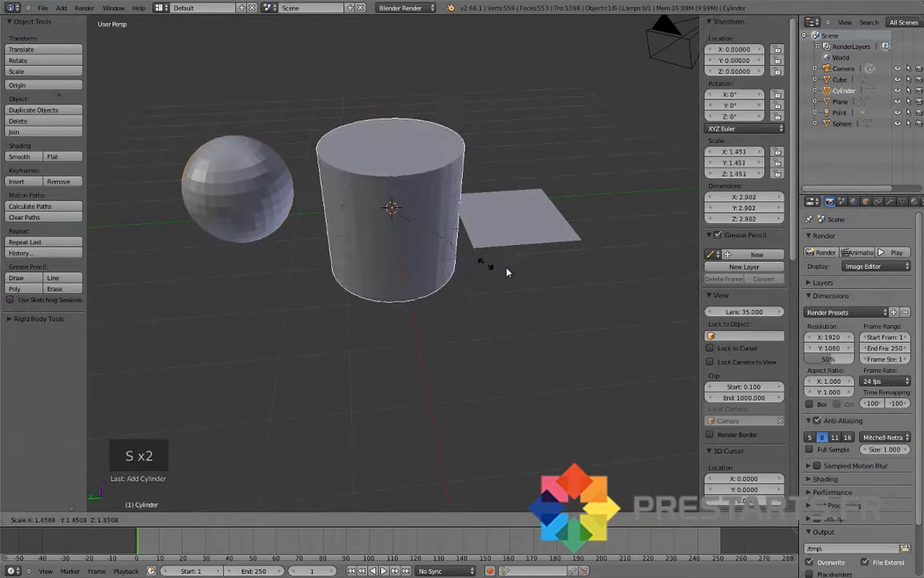
left_click(515, 269)
middle_click_drag(306, 286, 527, 250)
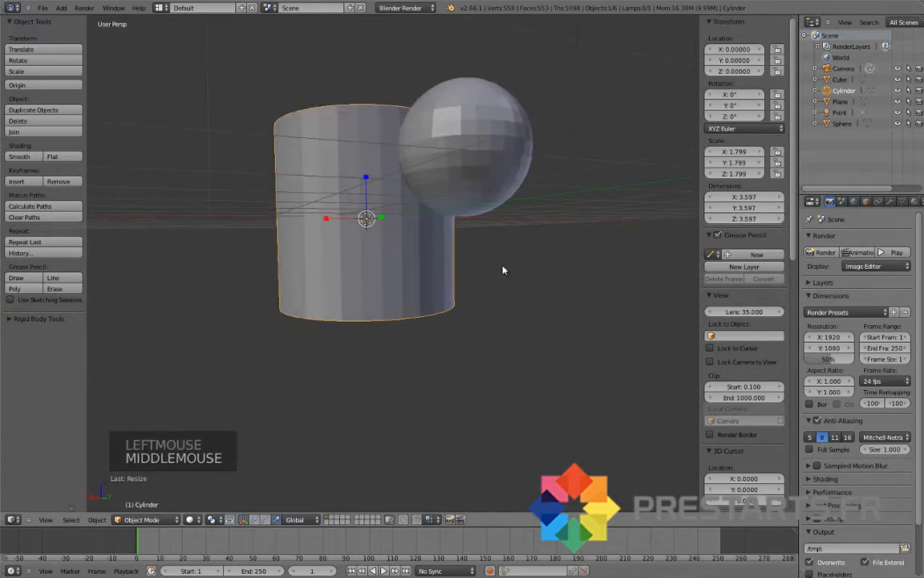
key("s")
key("s")
left_click(454, 269)
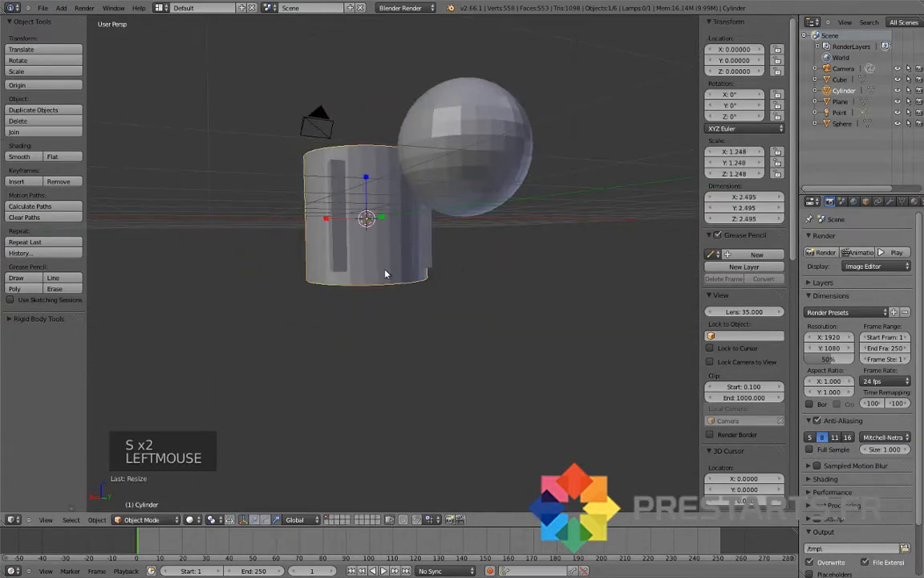
Box-select the cube, plane, sphere and cylinder in wireframe display, delete them and return to solid display.
middle_click_drag(384, 270, 446, 302)
key("a")
key("z")
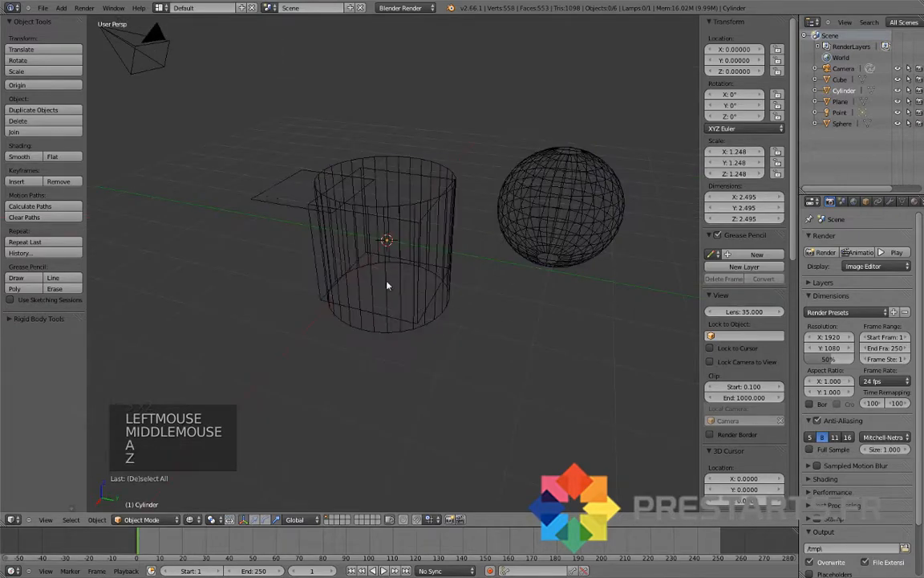
key("b")
left_click_drag(231, 163, 581, 321)
key("x")
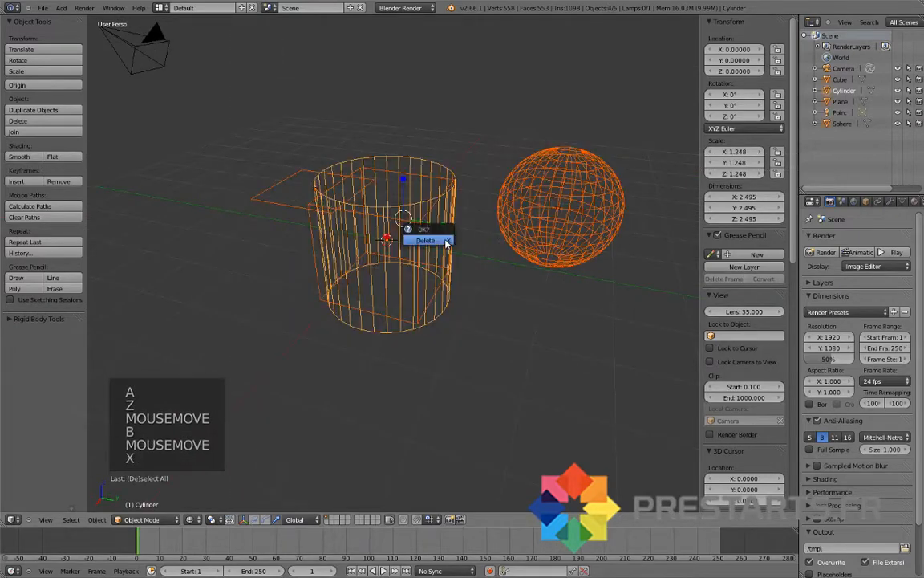
left_click(444, 243)
key("z")
Add a new cube at the 3D cursor in the scene's center.
middle_click_drag(427, 283, 318, 295)
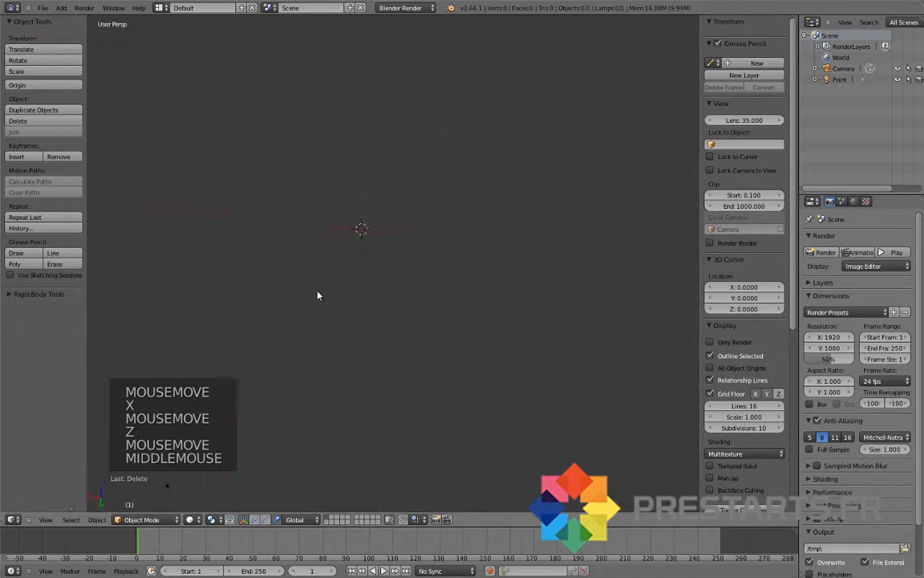
key("shift+a")
mouse_move(329, 241)
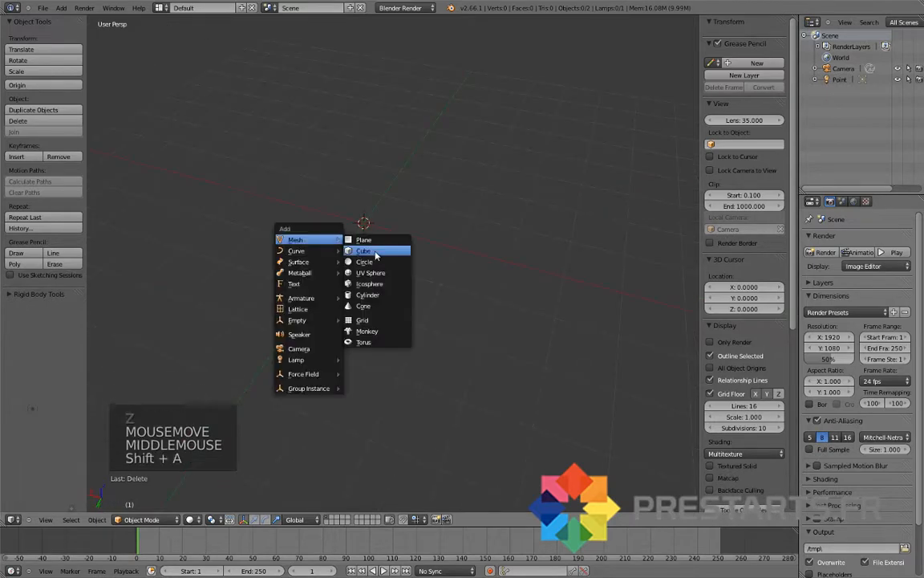
left_click(377, 254)
Display the cube in wireframe and deselect it for a close view of its origin.
middle_click_drag(373, 270, 356, 222)
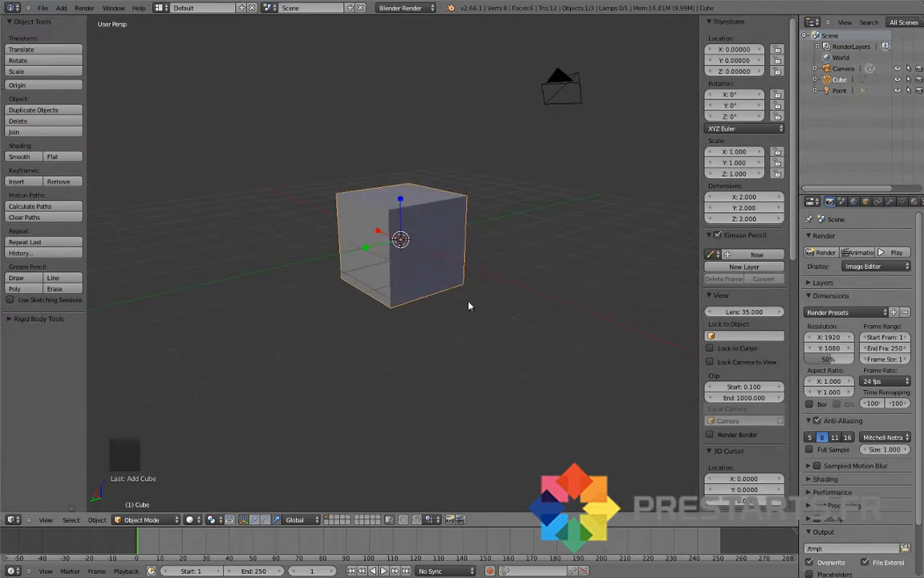
middle_click_drag(416, 252, 398, 236)
scroll(396, 234, "up", 2)
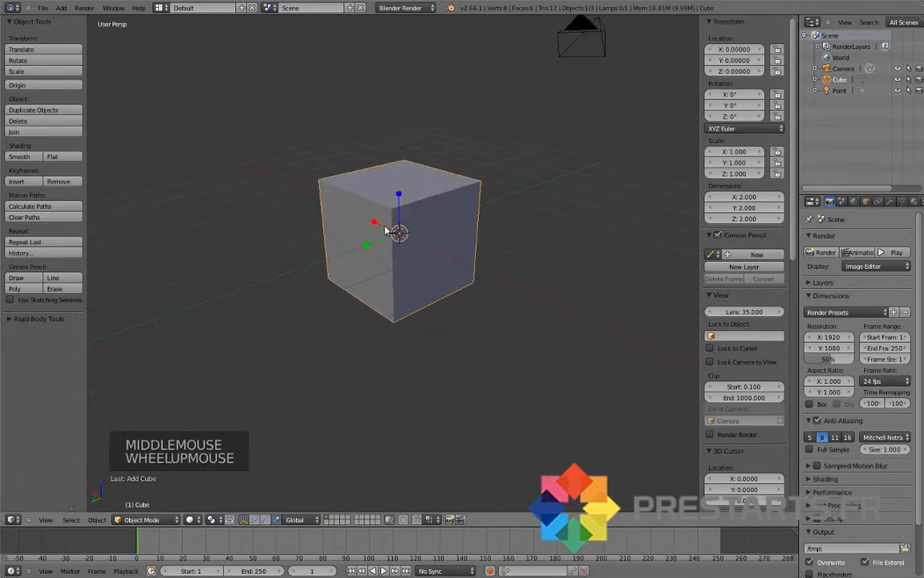
key("z")
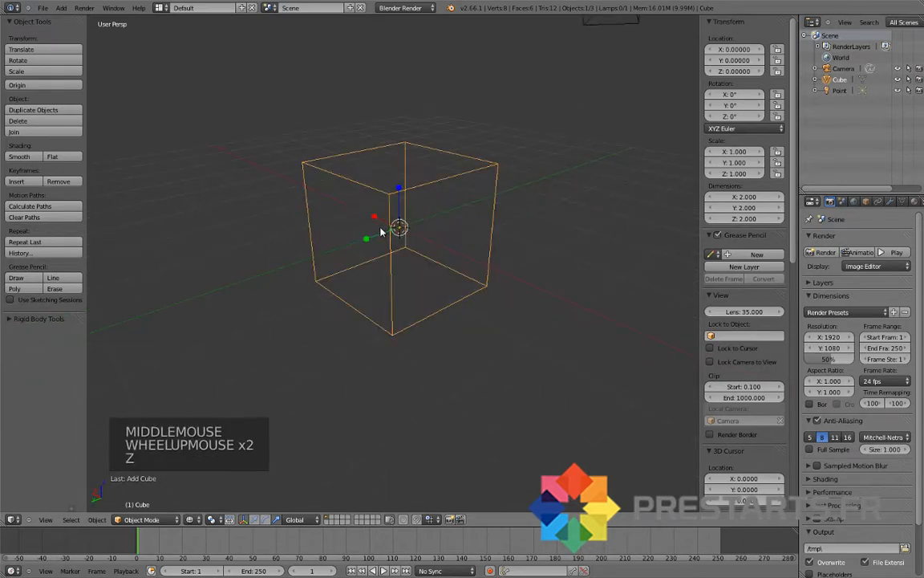
key("a")
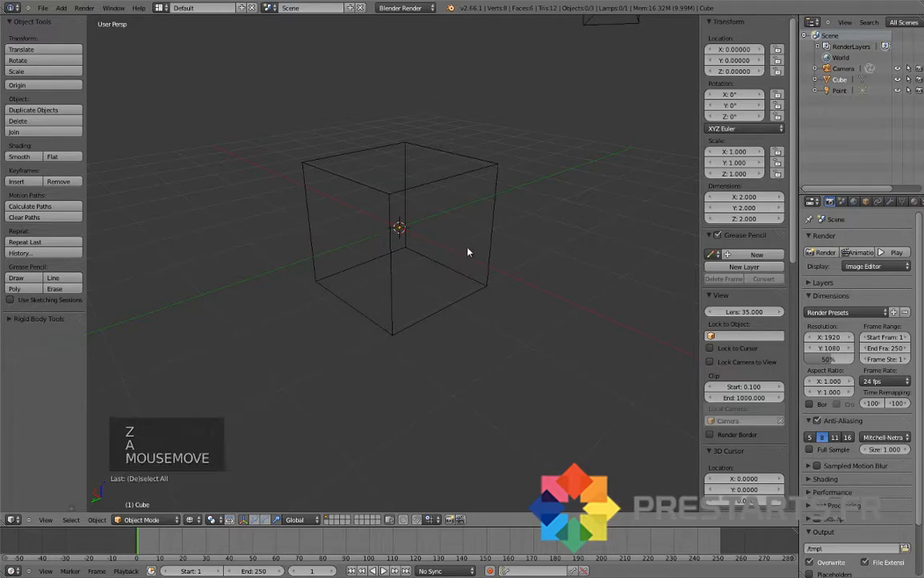
middle_click_drag(457, 253, 411, 233)
scroll(411, 233, "up", 3)
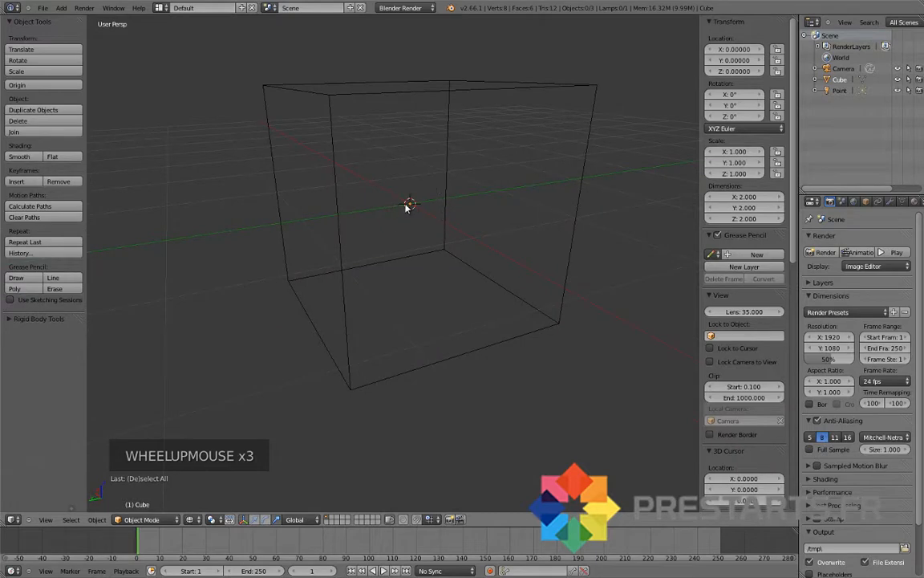
Select the wireframe cube and return the viewport to solid display.
middle_click_drag(409, 205, 410, 187)
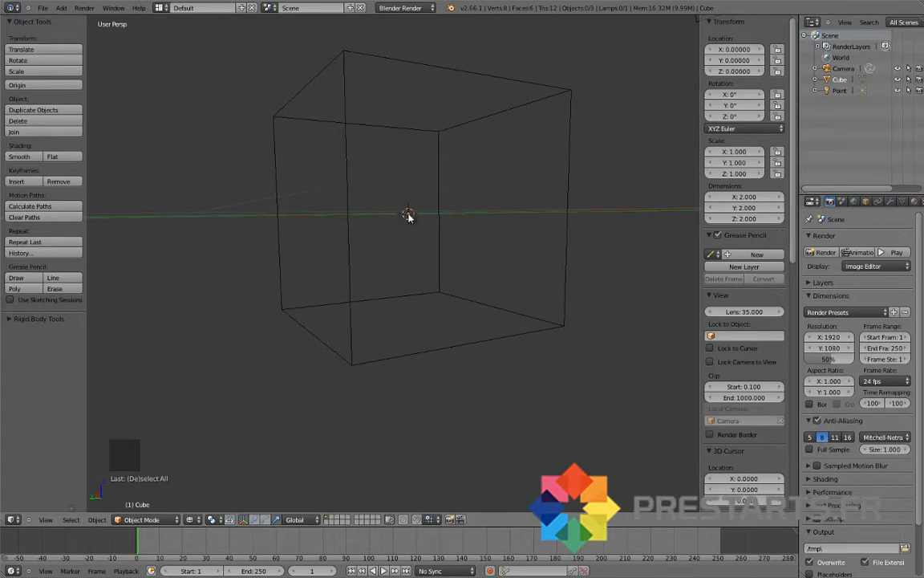
middle_click_drag(387, 214, 382, 256)
right_click(329, 183)
scroll(329, 184, "down", 2)
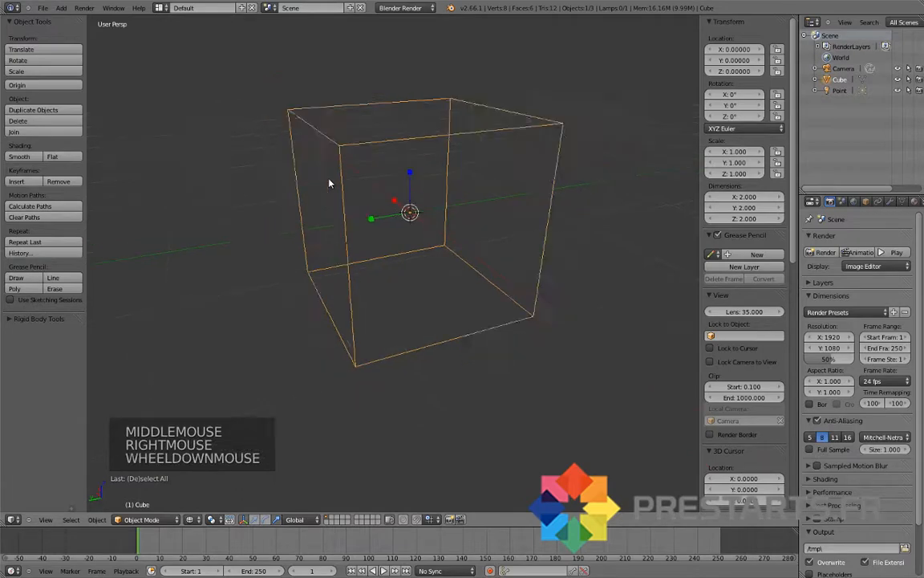
key("z")
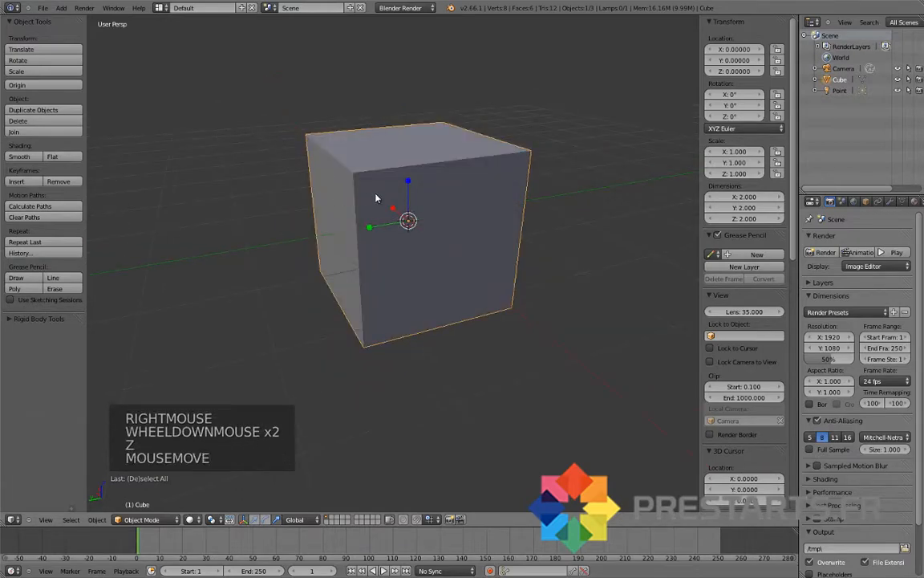
Enter Edit Mode on the cube to examine the available mesh tools, and return to Object Mode.
key("Tab")
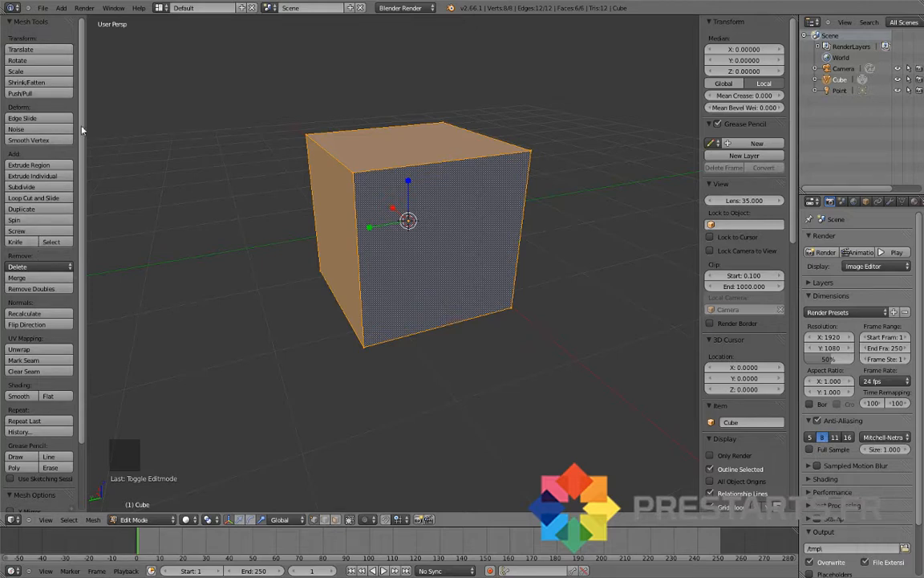
mouse_move(81, 130)
left_mouse_down()
mouse_move(81, 219)
mouse_move(73, 136)
left_mouse_up()
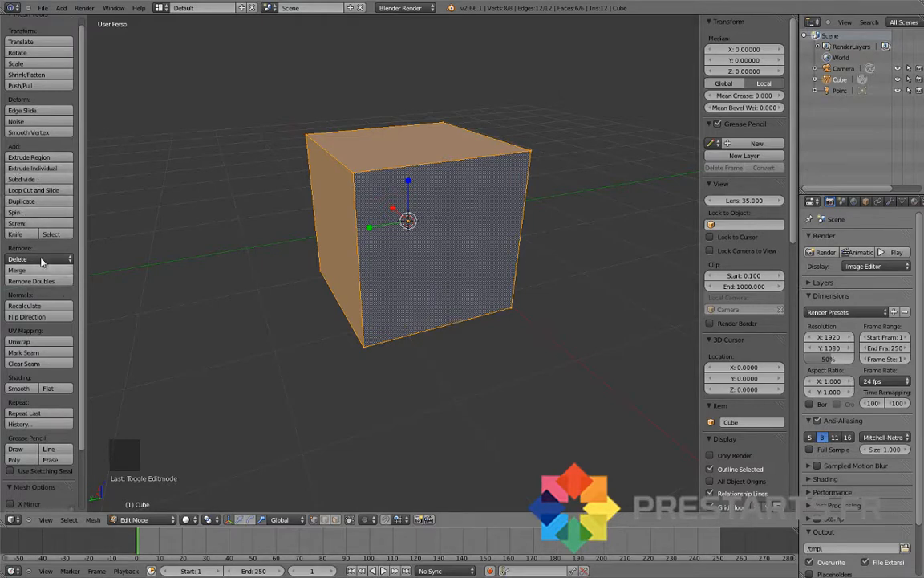
scroll(34, 273, "down", 4)
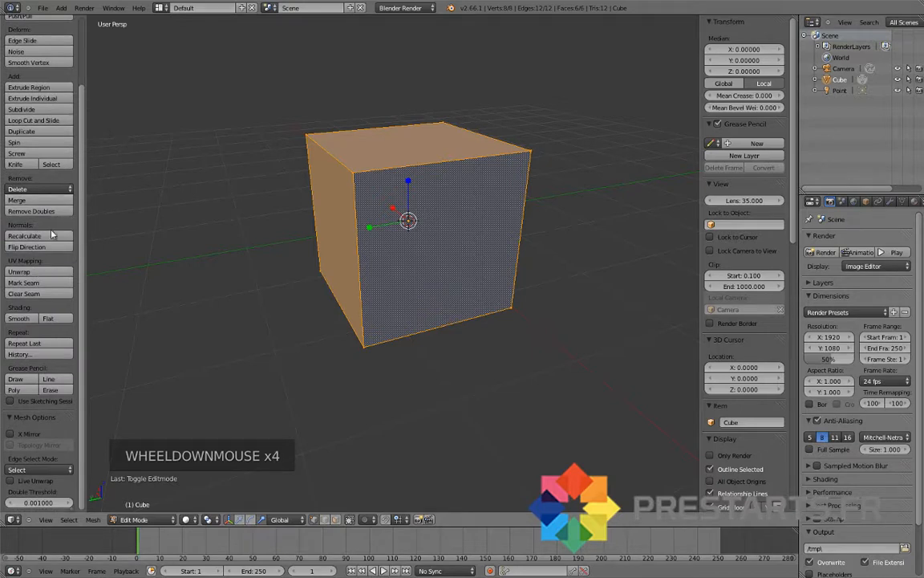
scroll(52, 232, "up", 4)
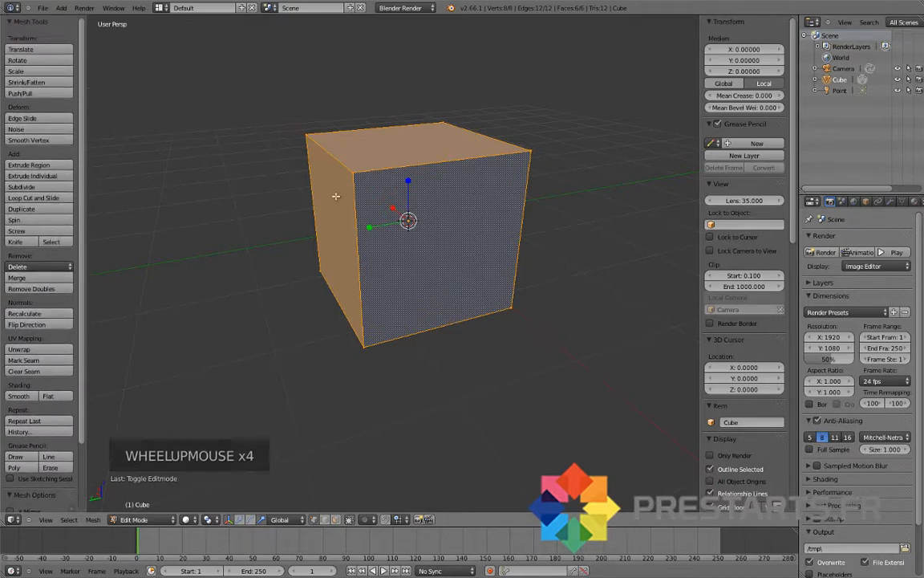
key("Tab")
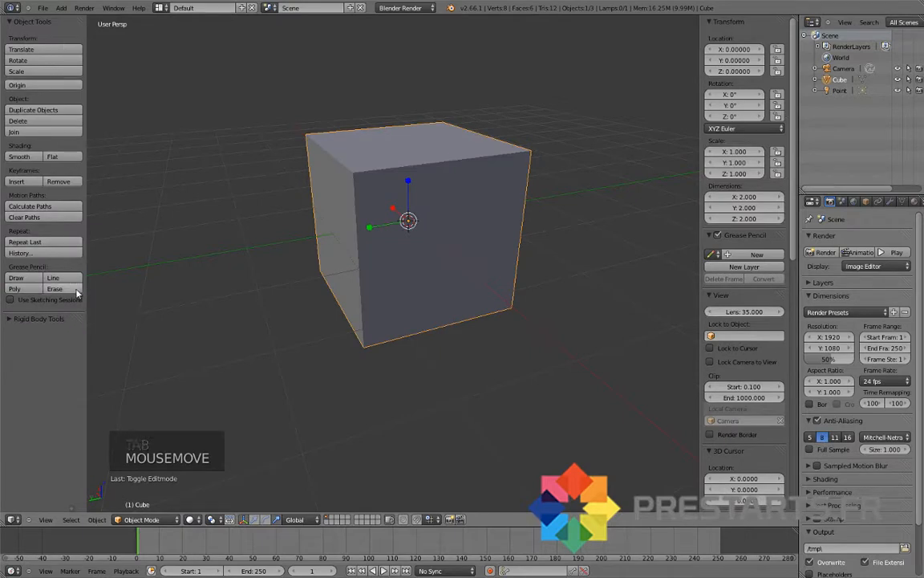
scroll(326, 259, "down", 2)
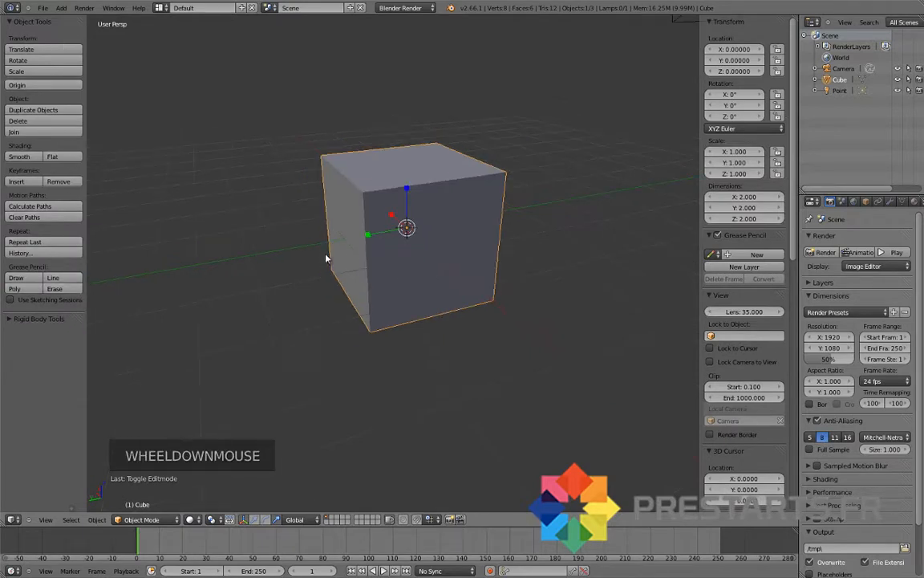
middle_click_drag(365, 262, 374, 267)
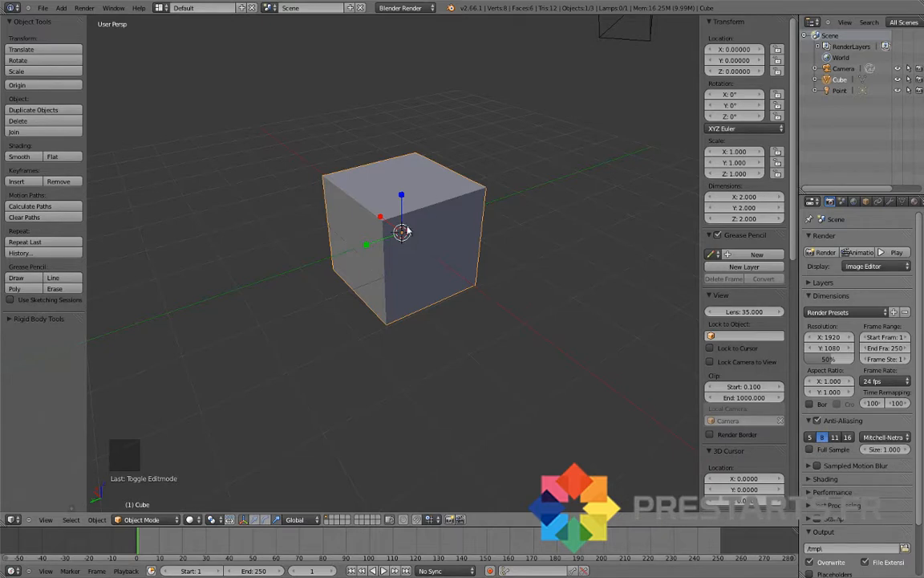
In Edit Mode, move the cube's whole mesh about 2.45 units along Y away from its origin, and return to Object Mode.
key("Tab")
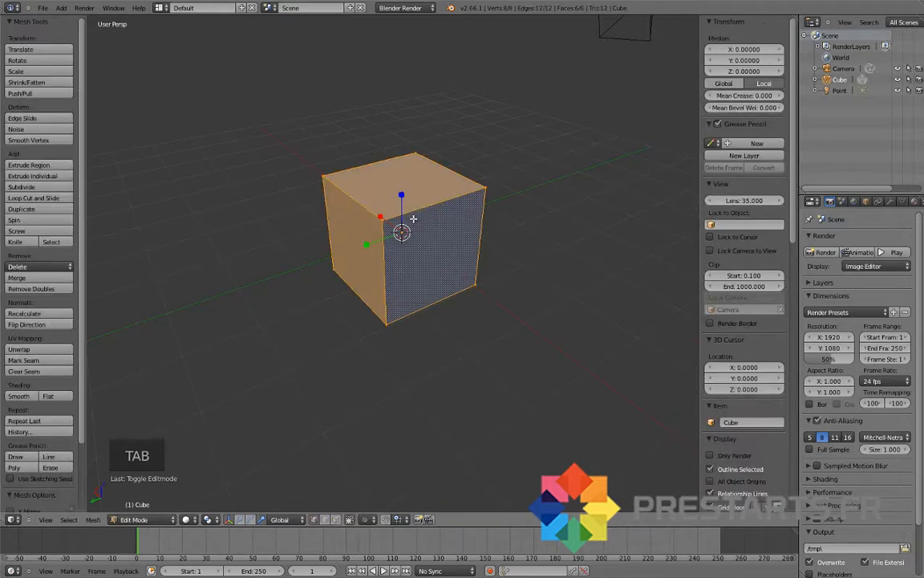
left_click(245, 521)
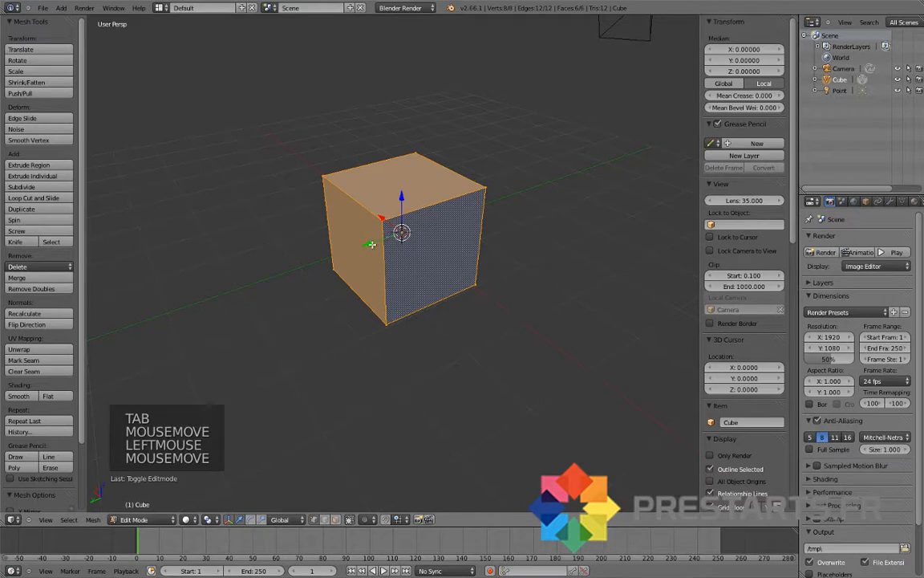
left_click_drag(372, 244, 248, 314)
middle_click_drag(392, 260, 425, 235)
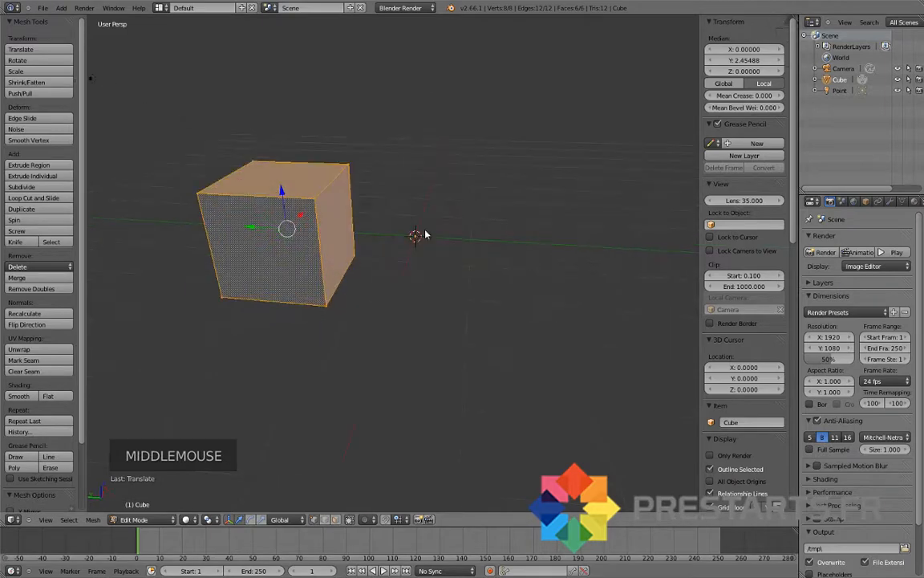
key("Tab")
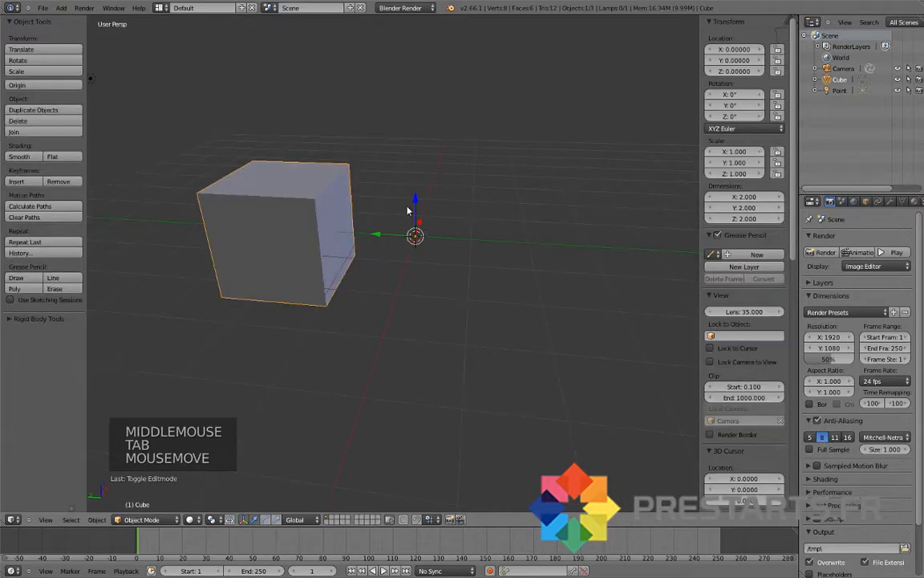
Try a free trackball rotation of the cube about its offset origin.
right_click(318, 203)
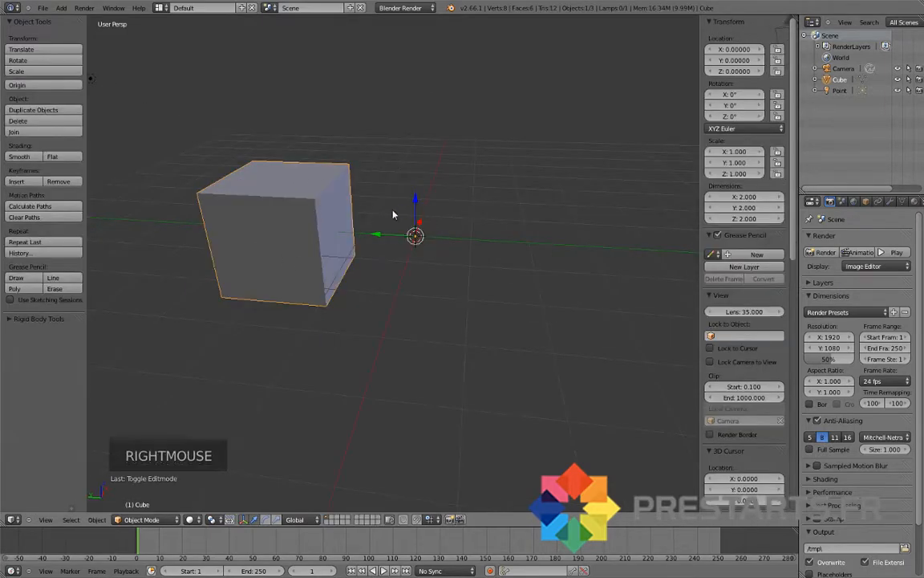
key("r")
key("r")
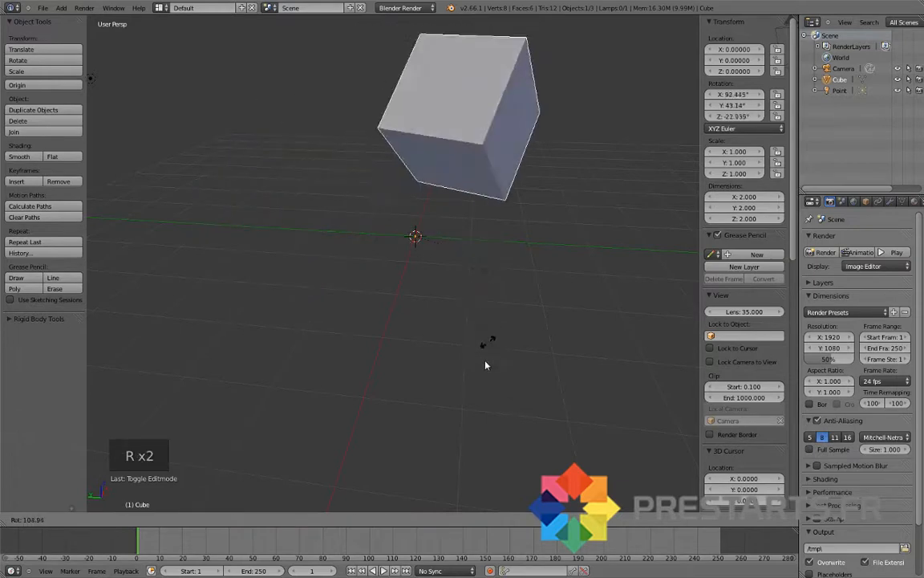
right_click(463, 256)
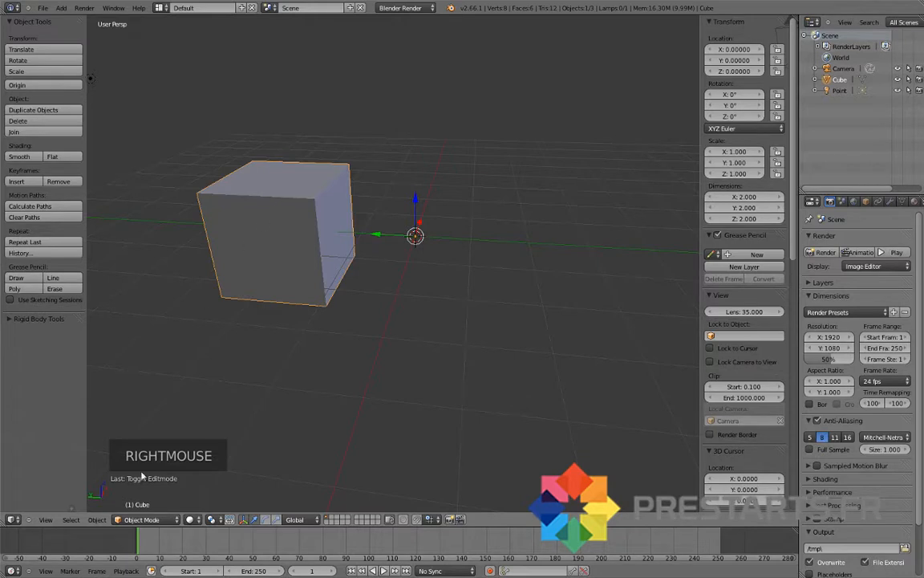
Apply Geometry to Origin to the cube, and undo it.
left_click(96, 519)
mouse_move(113, 473)
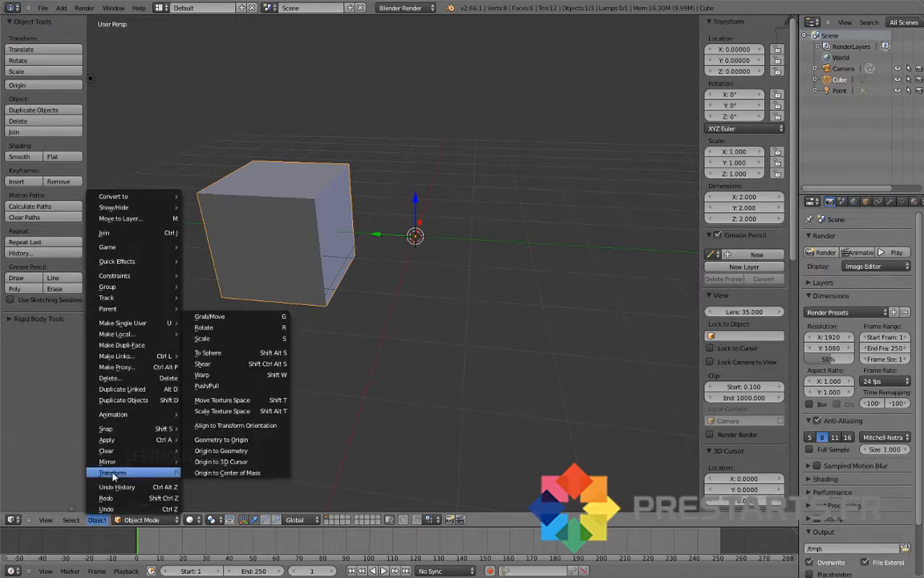
left_click(248, 442)
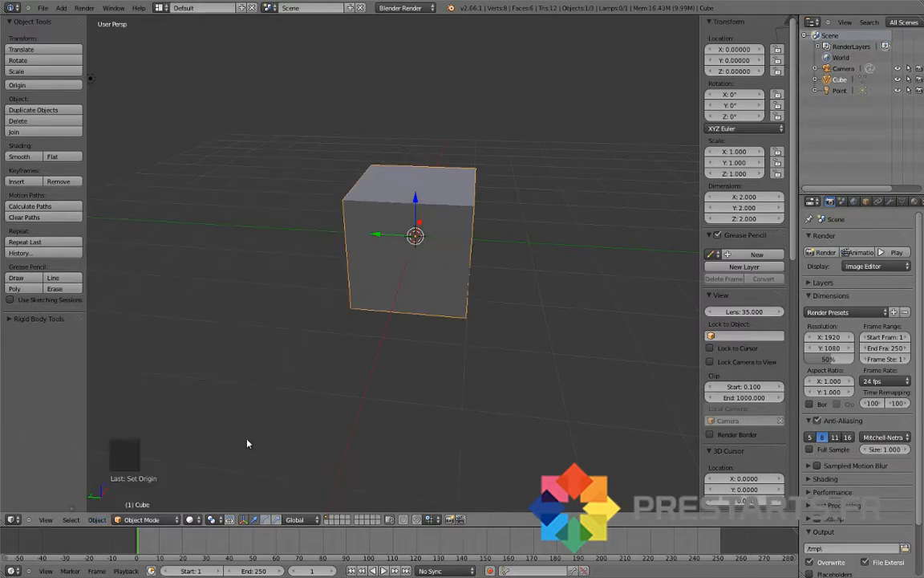
key("alt+Tab")
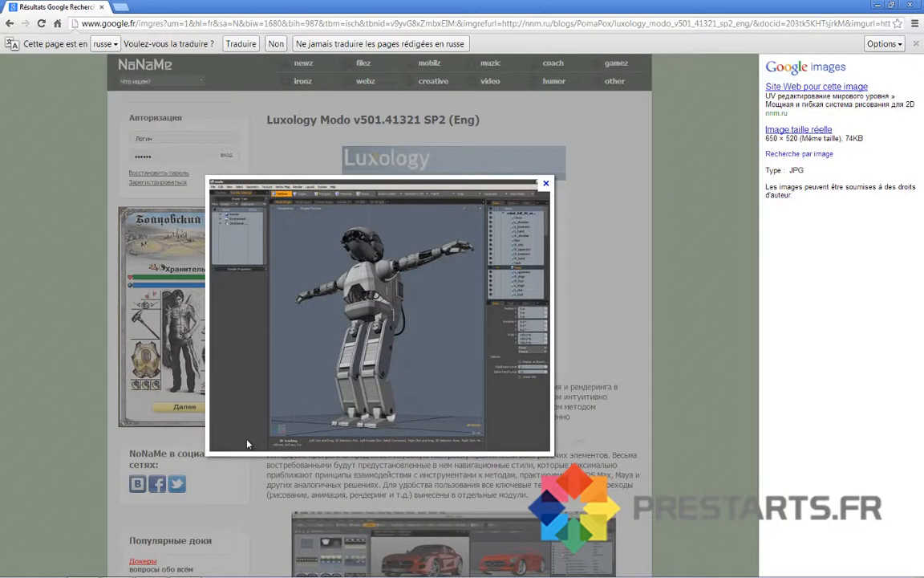
key("alt+Tab")
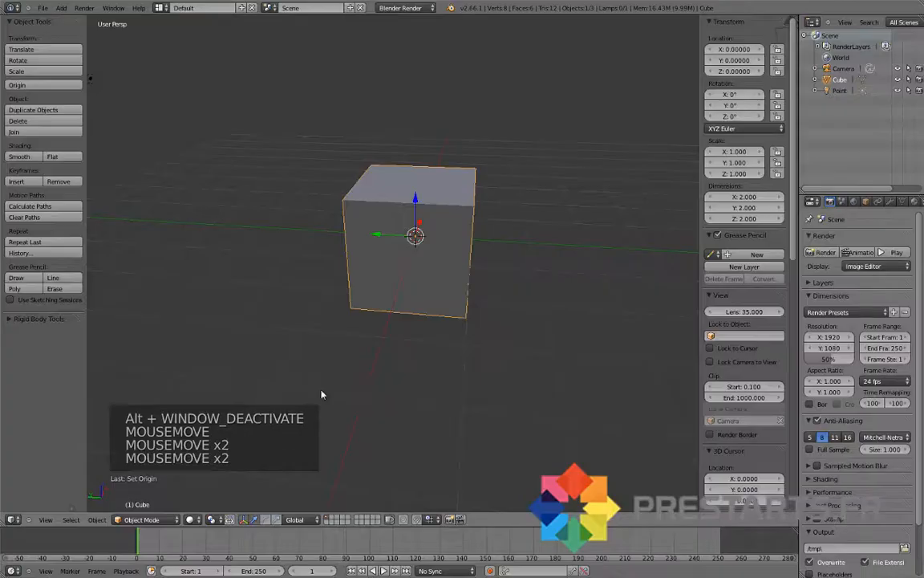
key("ctrl+z")
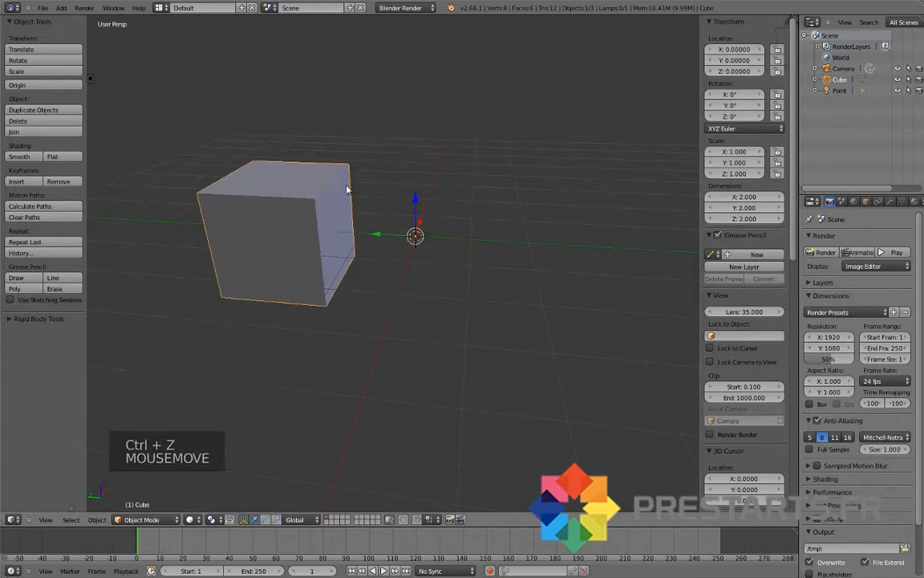
Apply Origin to Geometry to the cube, and undo it.
left_click(101, 518)
left_click(101, 517)
left_click(96, 520)
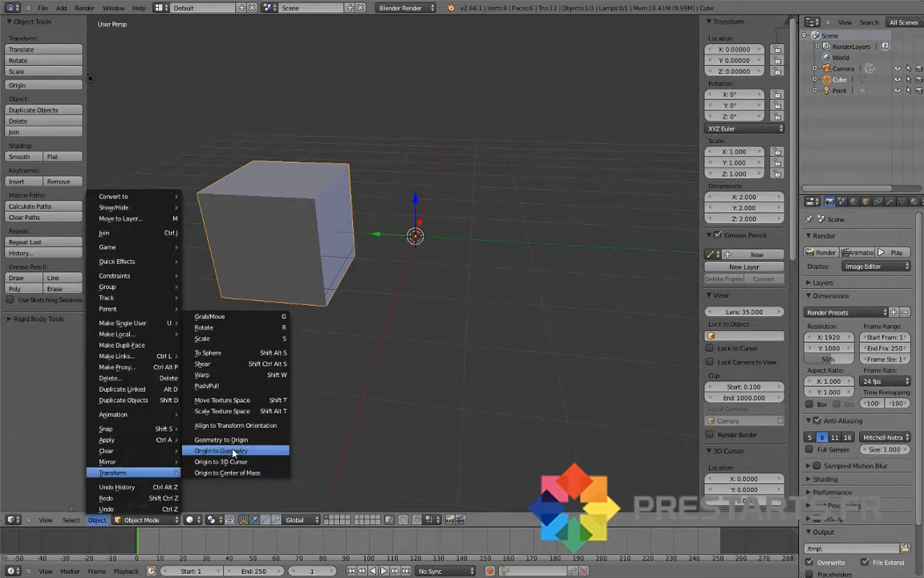
left_click(233, 451)
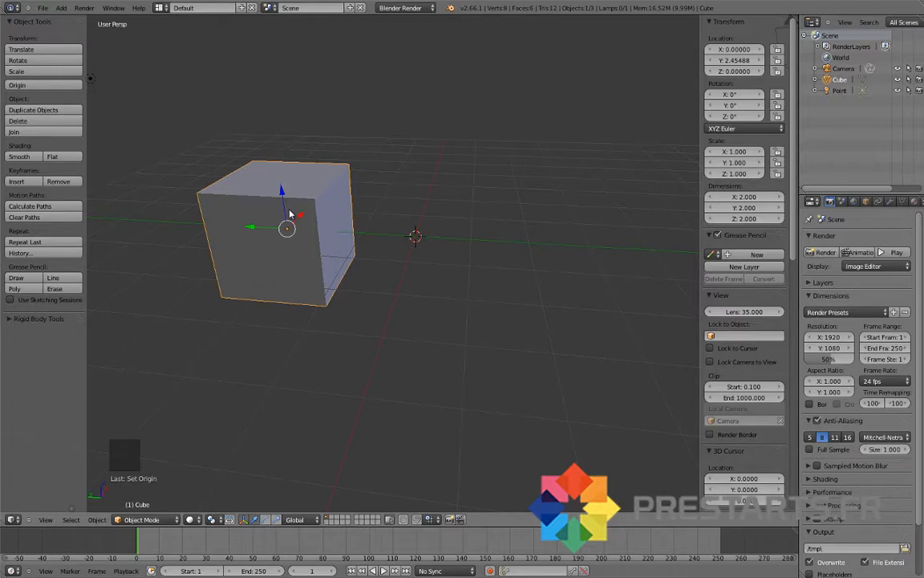
key("ctrl+z")
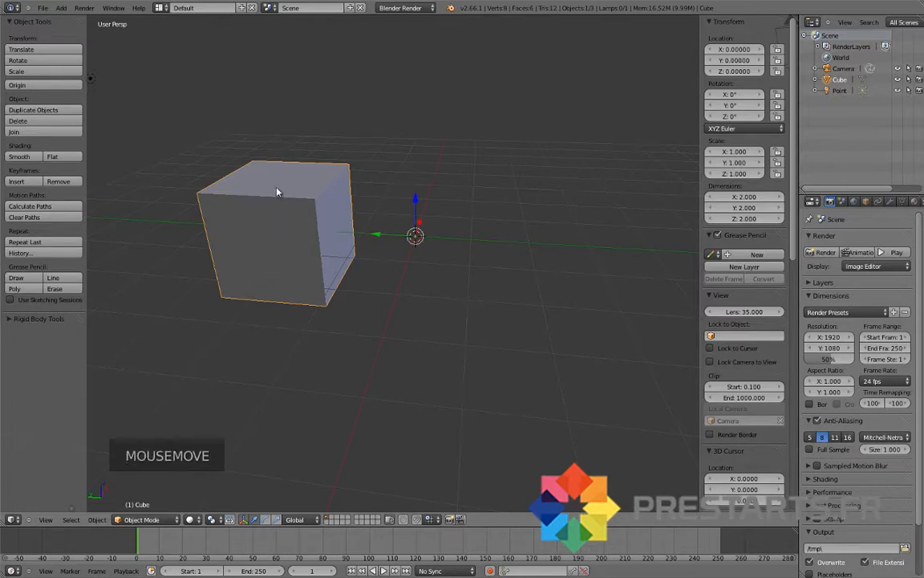
Start a new default scene, and enter Edit Mode on its cube with all geometry deselected.
key("ctrl+n")
left_click(278, 188)
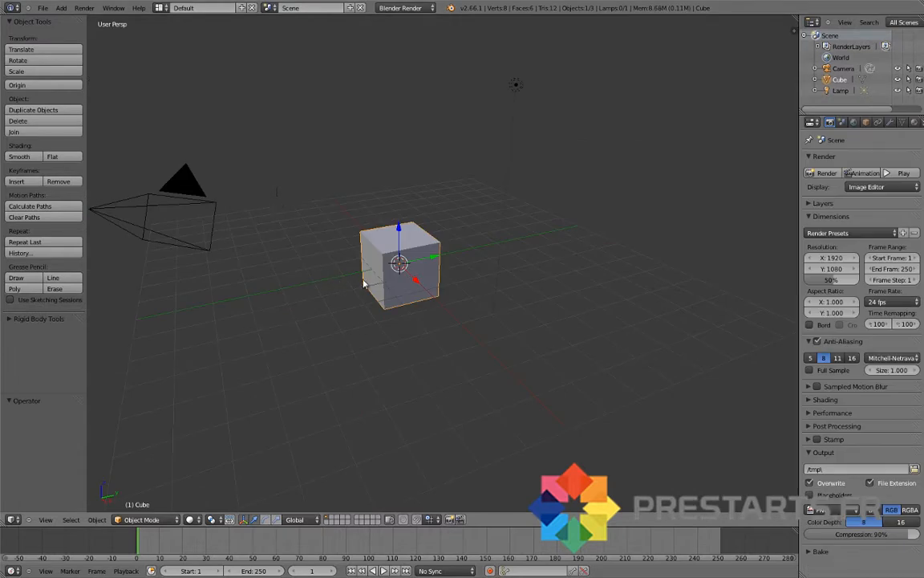
middle_click_drag(363, 284, 457, 282)
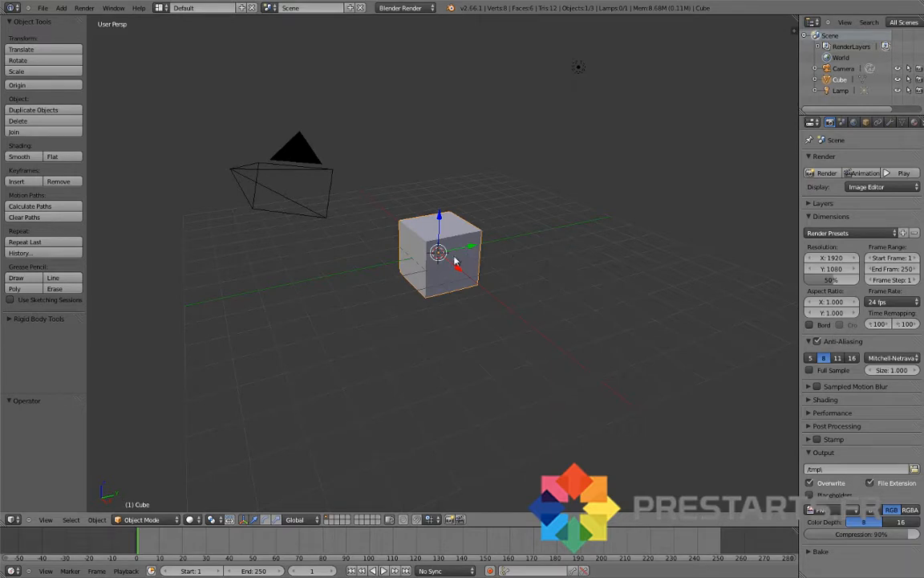
scroll(473, 256, "up", 5)
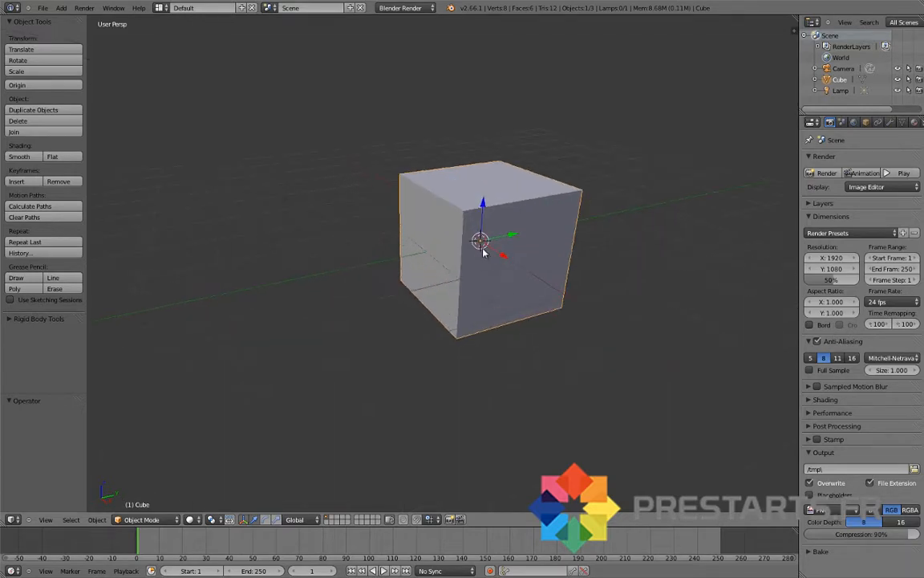
middle_click_drag(484, 250, 460, 255)
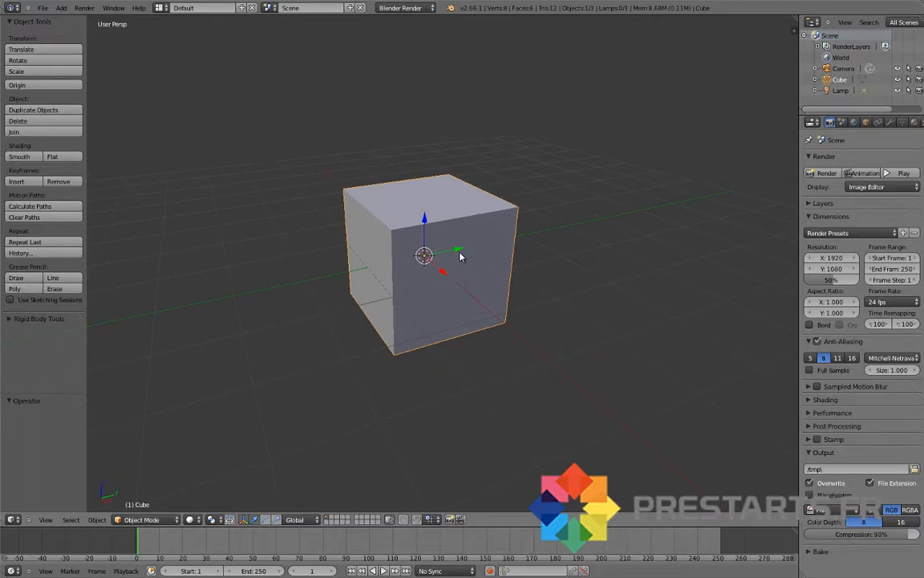
key("Tab")
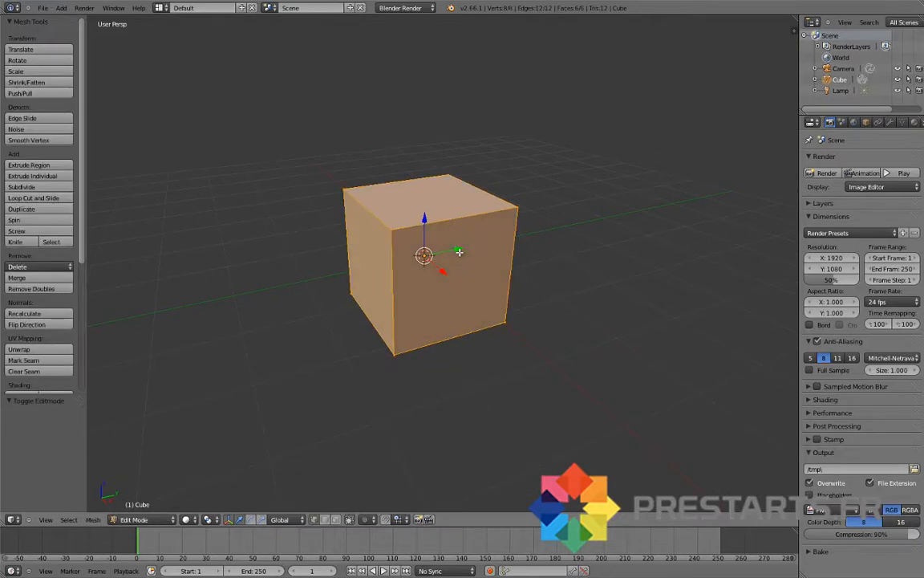
key("a")
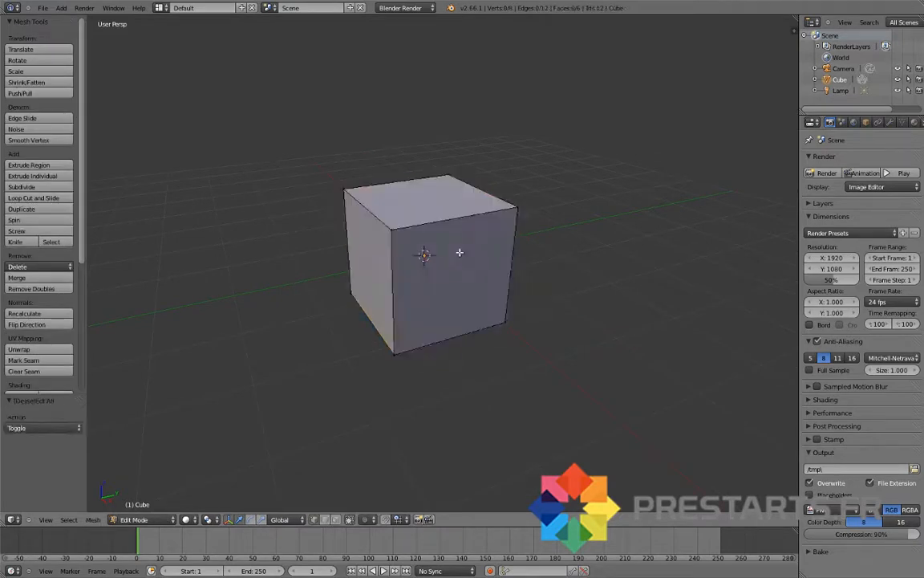
Set the X position of the Screencast Keys display to 17 in the 3D view's properties.
key("n")
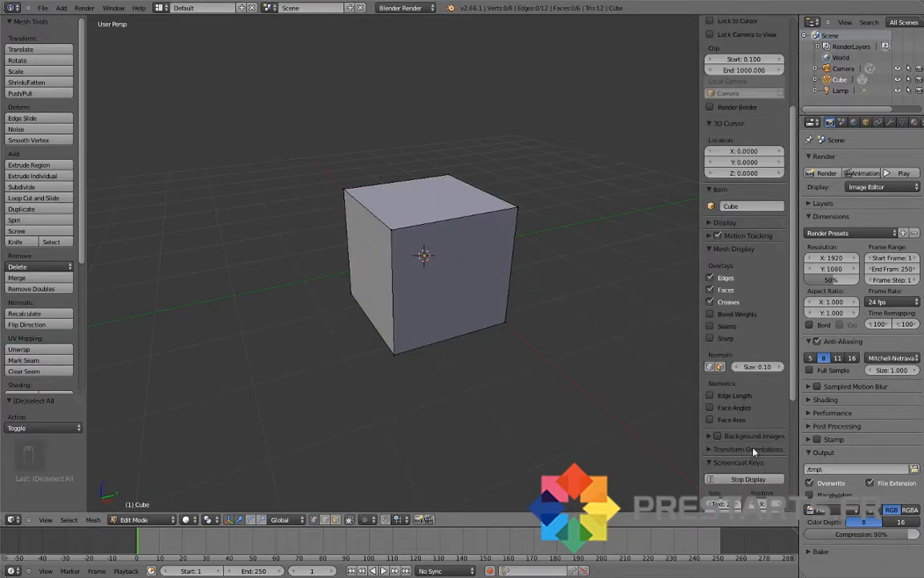
scroll(754, 450, "down", 4)
scroll(754, 452, "down", 1)
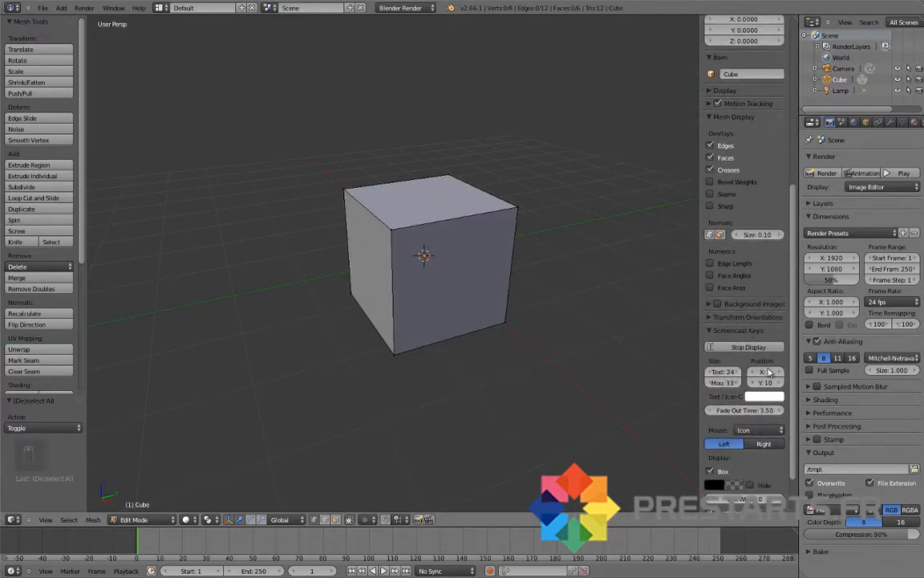
left_click_drag(767, 372, 804, 373)
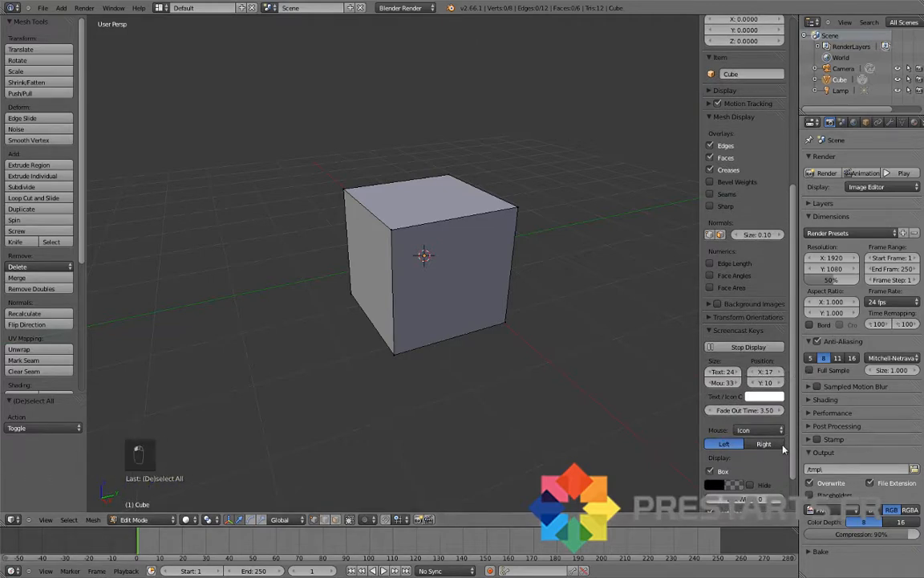
scroll(755, 468, "down", 1)
scroll(754, 468, "down", 1)
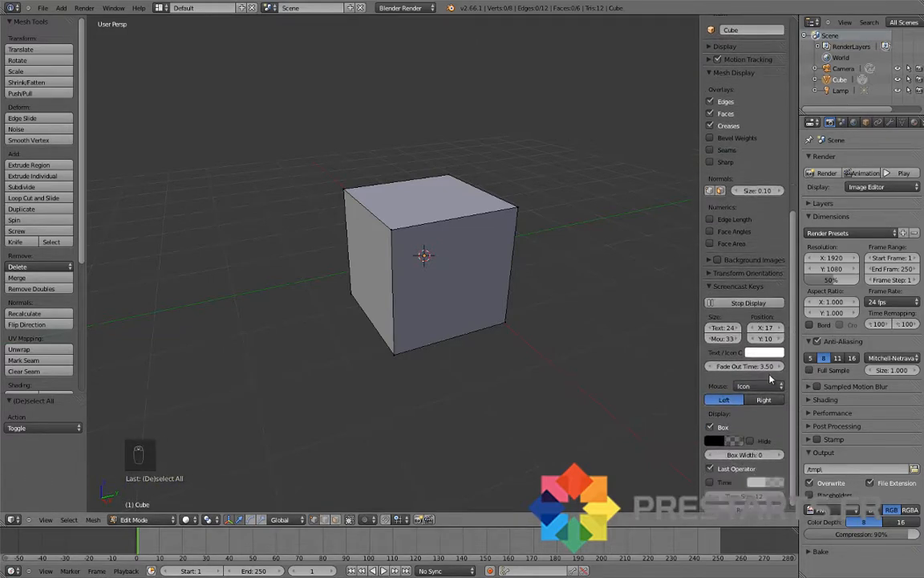
Set the mouse display of Screencast Keys to Text, and hide the 3D view's properties.
left_click(758, 386)
left_click(766, 351)
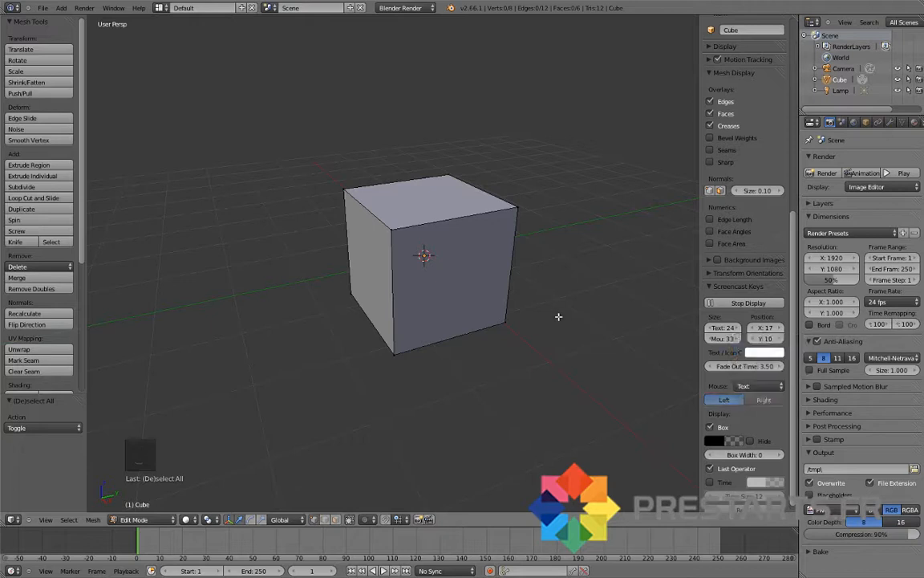
key("n")
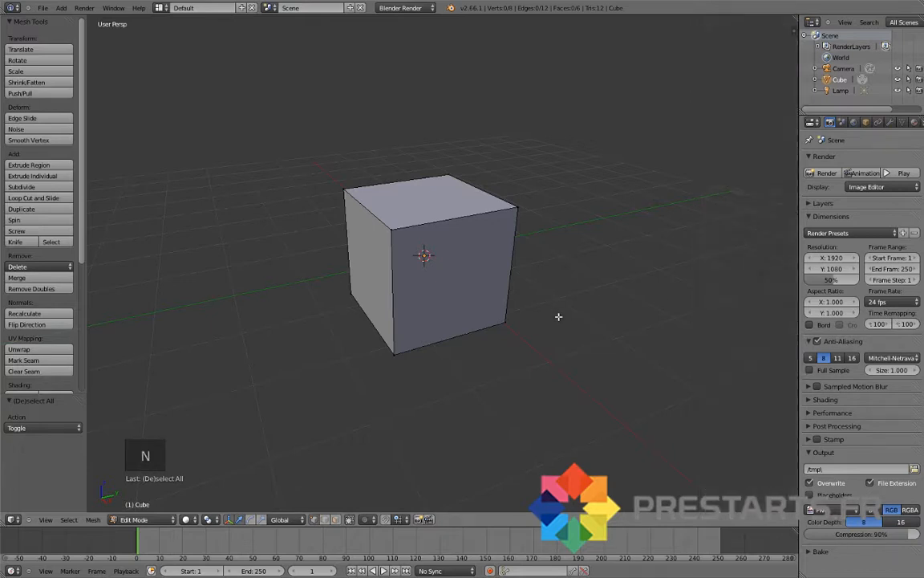
Select single vertices of the cube, add the rest of its four top vertices to the selection, and deselect everything.
right_click(341, 187)
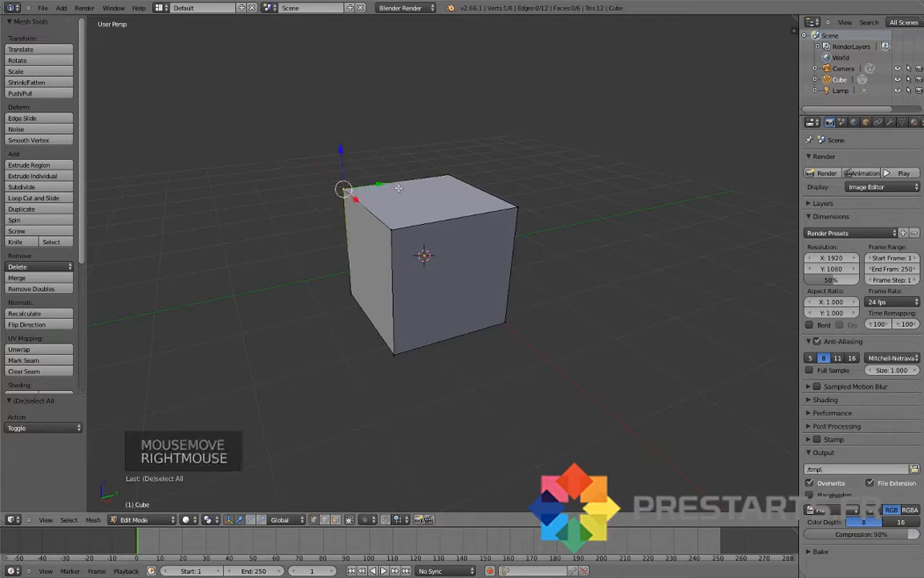
right_click(448, 170)
right_click(518, 207)
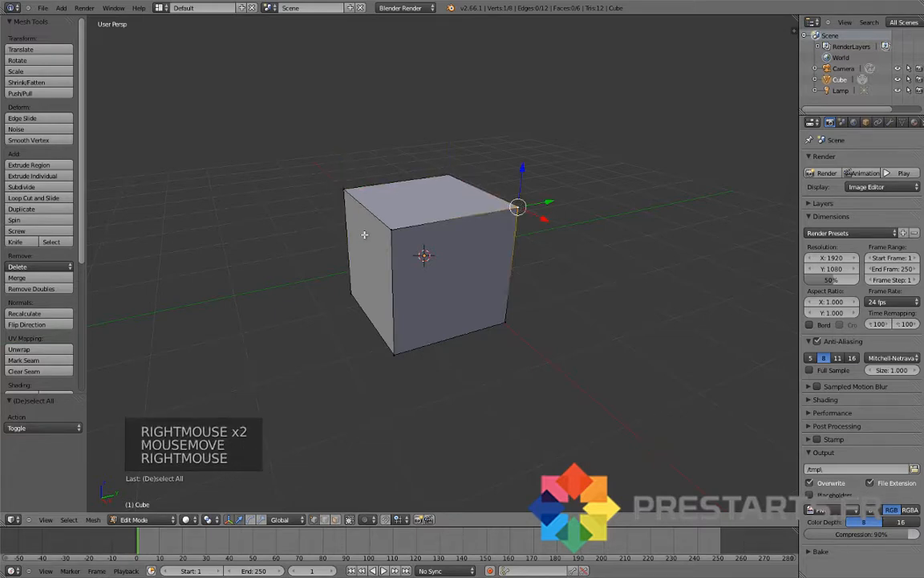
right_click(341, 190, "shift")
right_click(393, 227, "shift")
right_click(446, 174, "shift")
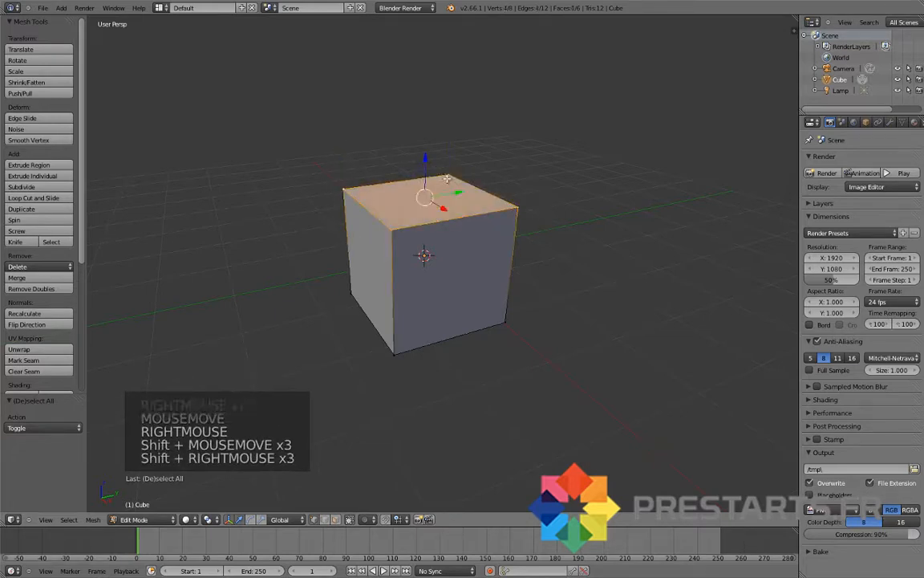
key("a")
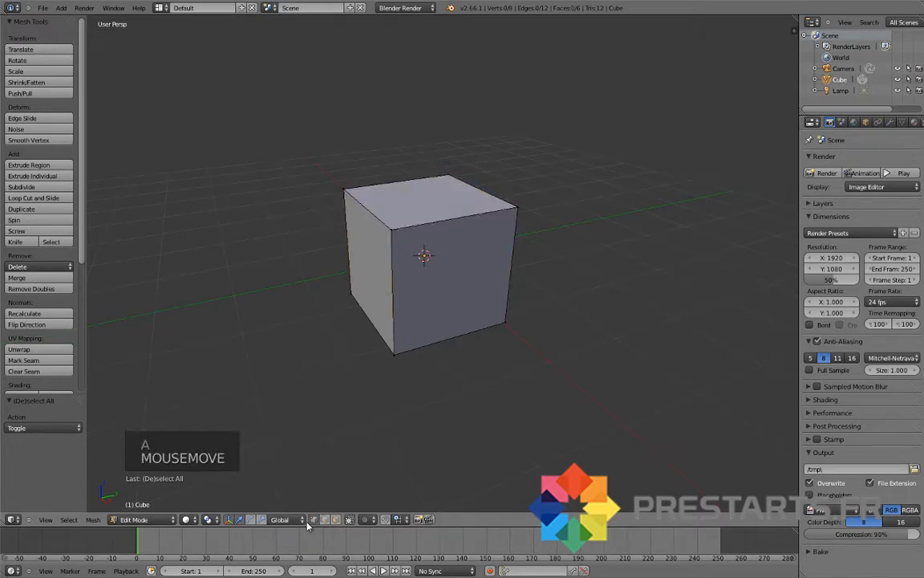
Select the cube's near upper corner vertex, pick individual edges in edge select mode, and switch to face select mode.
right_click(392, 229)
scroll(392, 228, "up", 3)
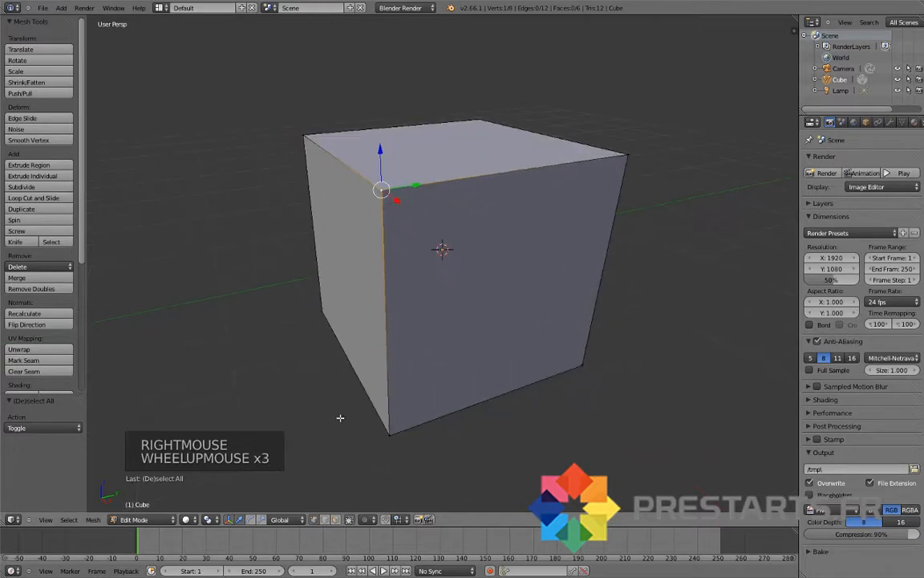
left_click(323, 520)
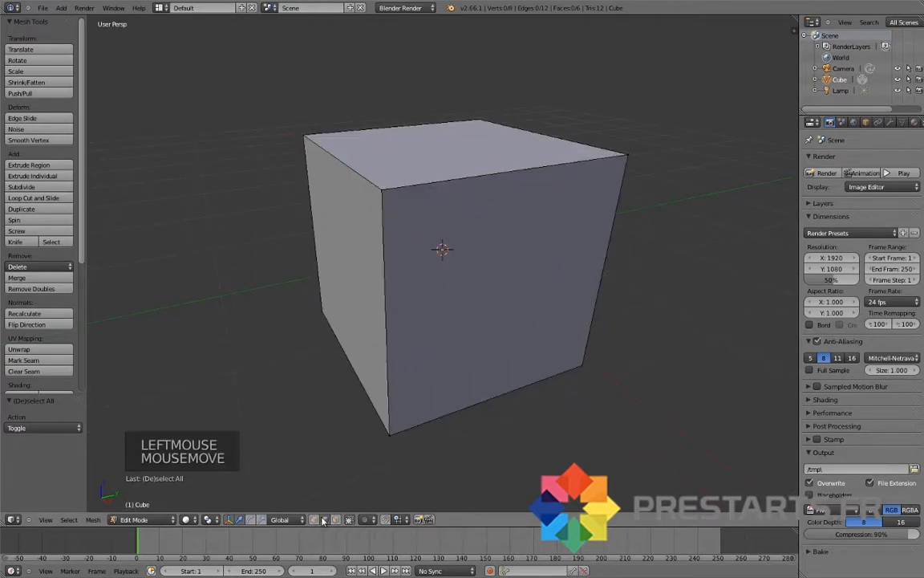
right_click(465, 175)
right_click(335, 154)
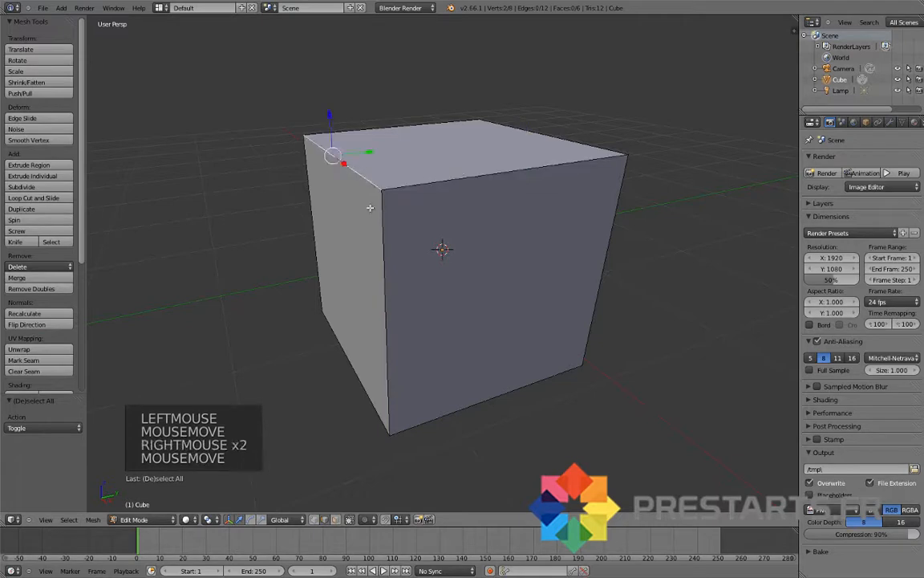
right_click(397, 389)
left_click(336, 520)
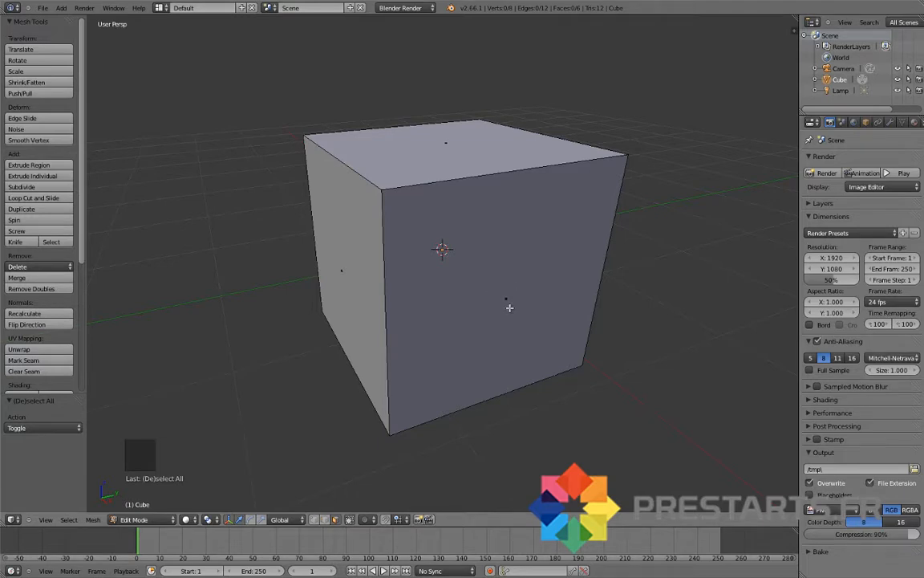
In edge select mode, move a top edge of the cube about -0.82 along Z and -0.43 along Y.
left_click(324, 520)
right_click(363, 185)
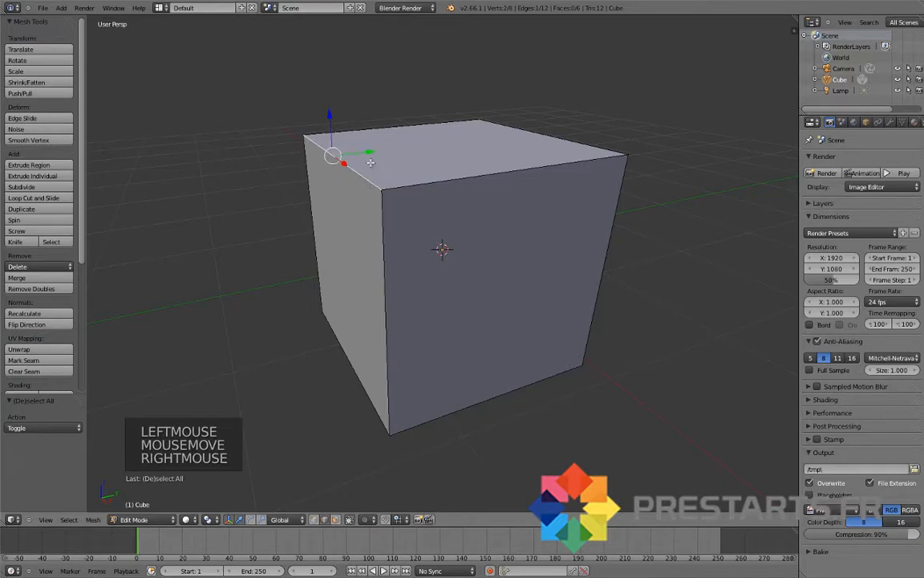
left_click_drag(331, 113, 345, 224)
middle_click_drag(345, 225, 369, 240)
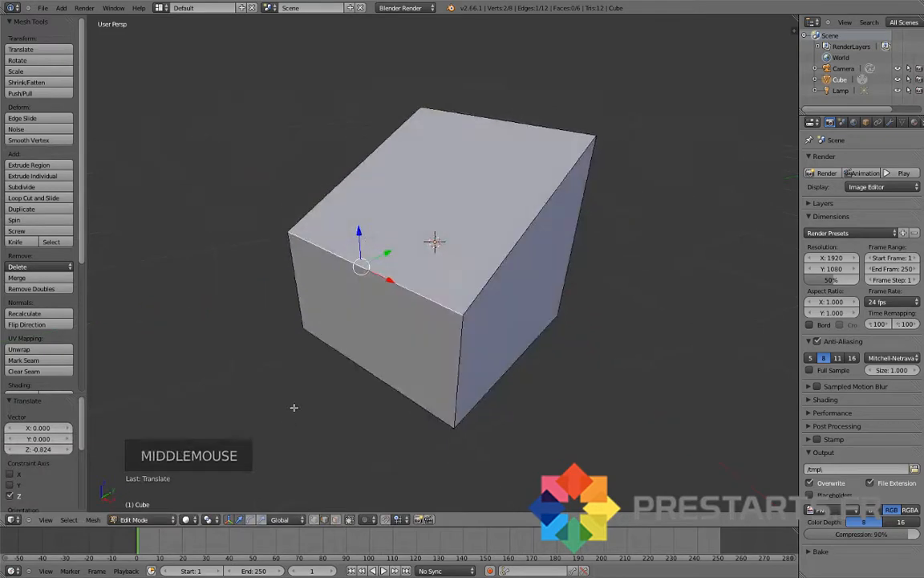
left_click_drag(358, 237, 357, 310)
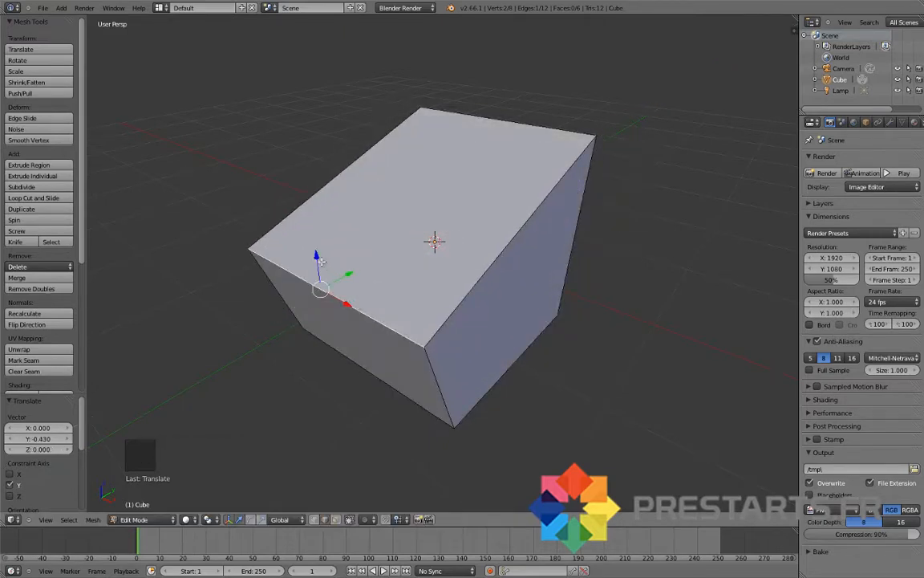
Try the rotate and scale manipulators on the selected top edge, scaling it to about 0.57.
left_click_drag(321, 260, 333, 246)
left_click(250, 520)
left_click(261, 520)
Undo all transformations of the top edge back to the cube's original shape.
key("ctrl+z")
key("ctrl+z")
key("ctrl+z")
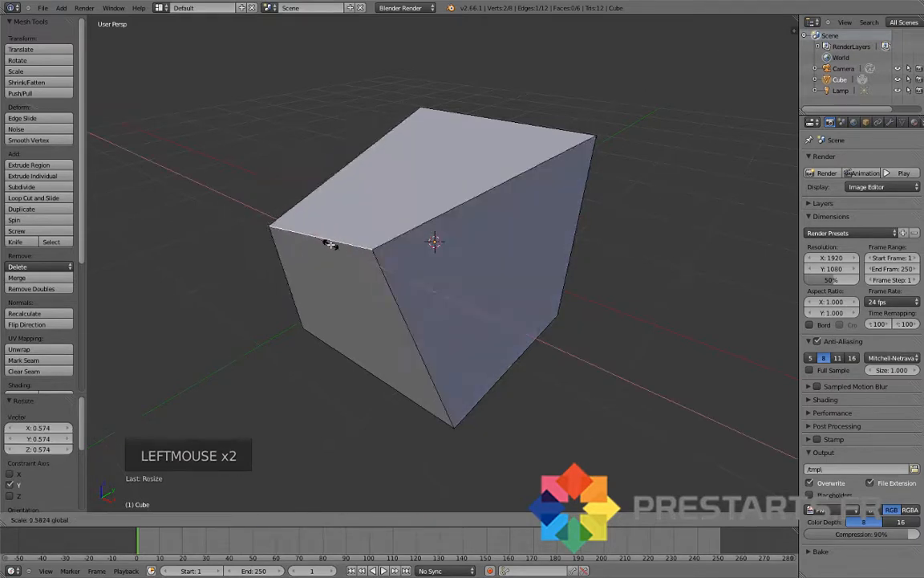
key("ctrl+z")
key("ctrl+z")
key("ctrl+z")
key("ctrl+z")
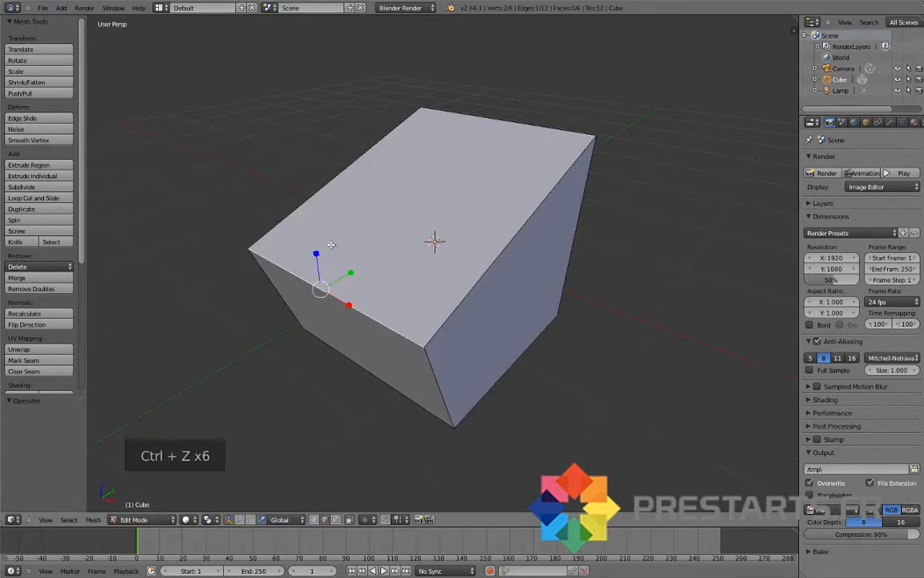
key("ctrl+z")
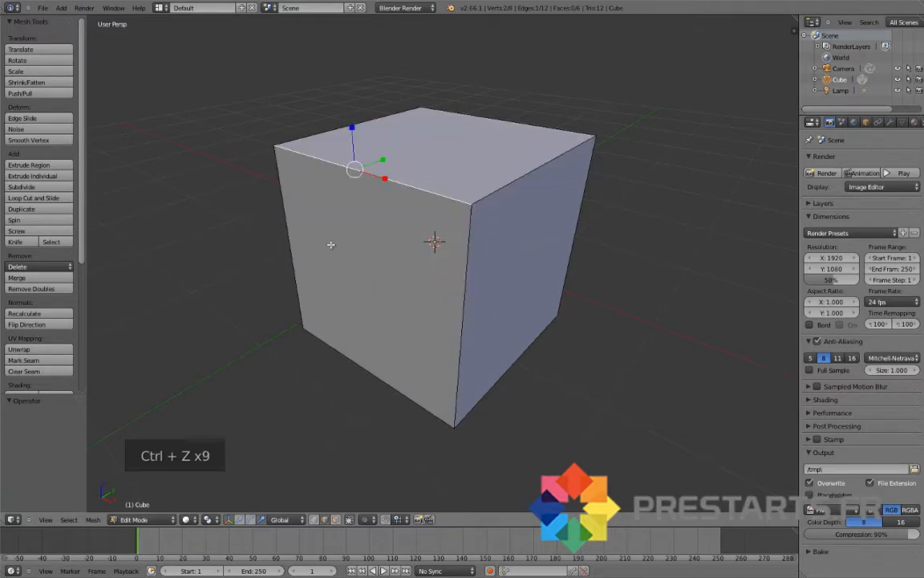
Try an Edge Slide of the selected top edge down the side of the cube, and cancel it.
key("a")
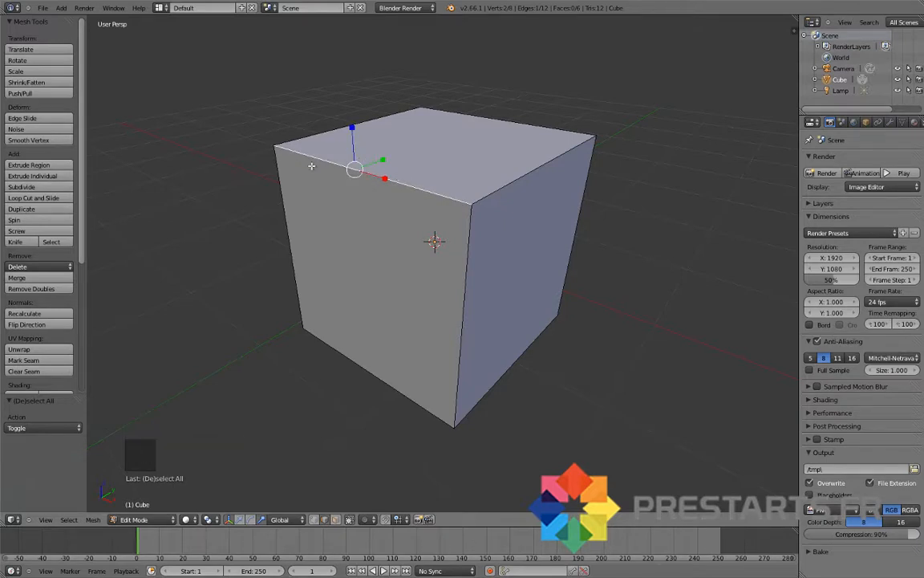
key("g")
key("g")
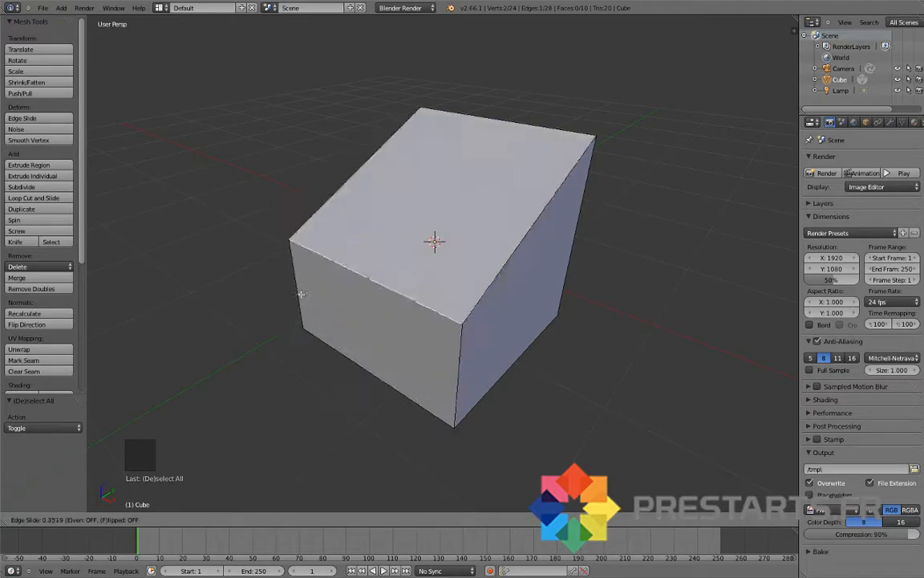
right_click(387, 481)
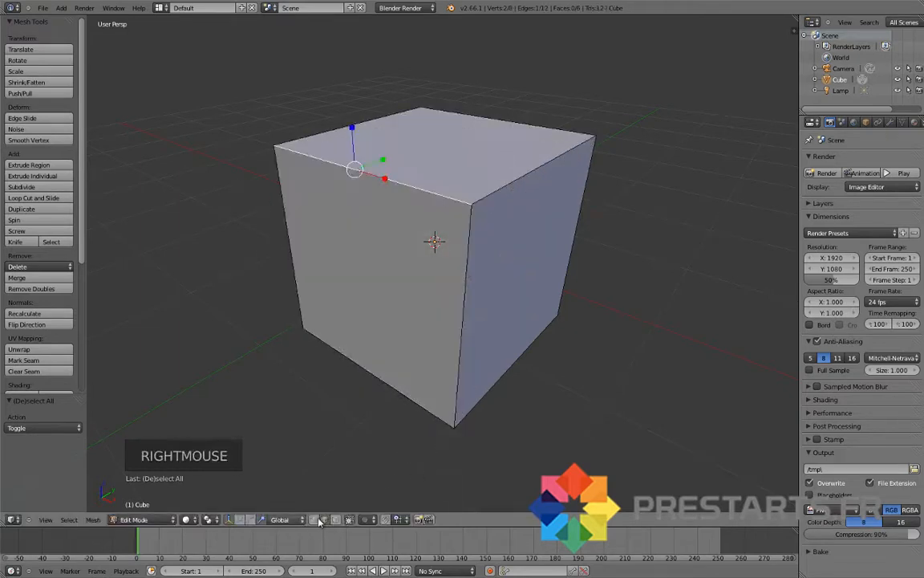
In vertex select mode, try a Vertex Slide of the near upper corner down its vertical edge, and cancel it.
left_click(319, 520)
right_click(515, 193)
key("g")
key("g")
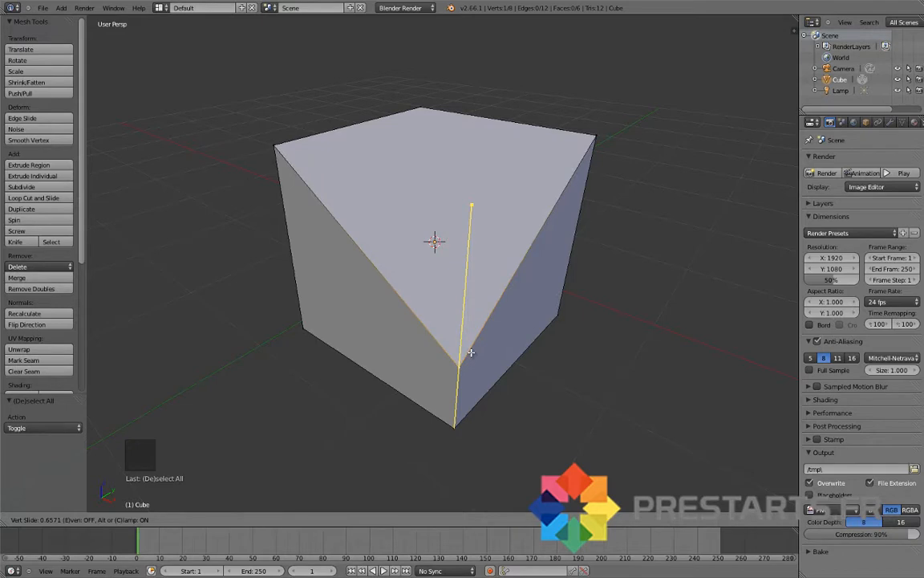
right_click(472, 352)
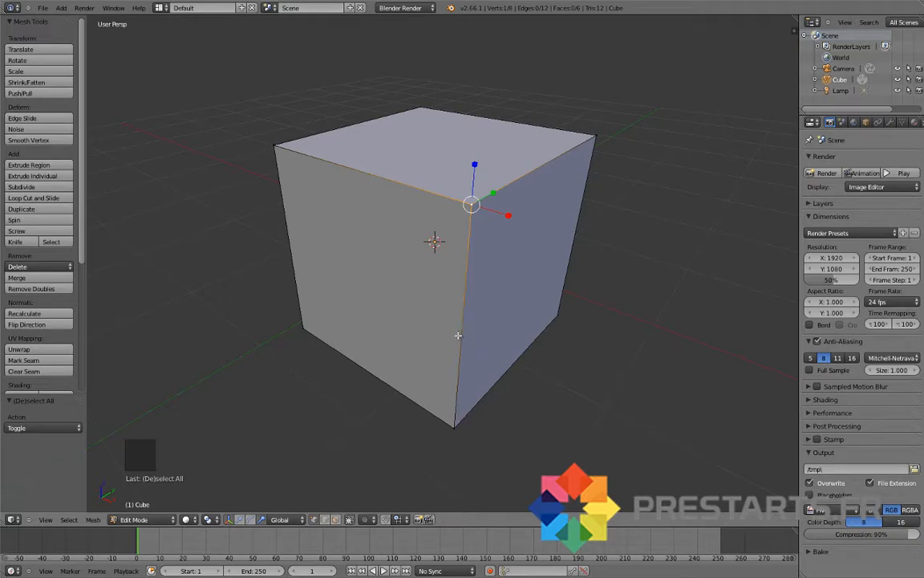
Return to Object Mode, and try grabbing the whole cube freely, cancelling each move.
key("Tab")
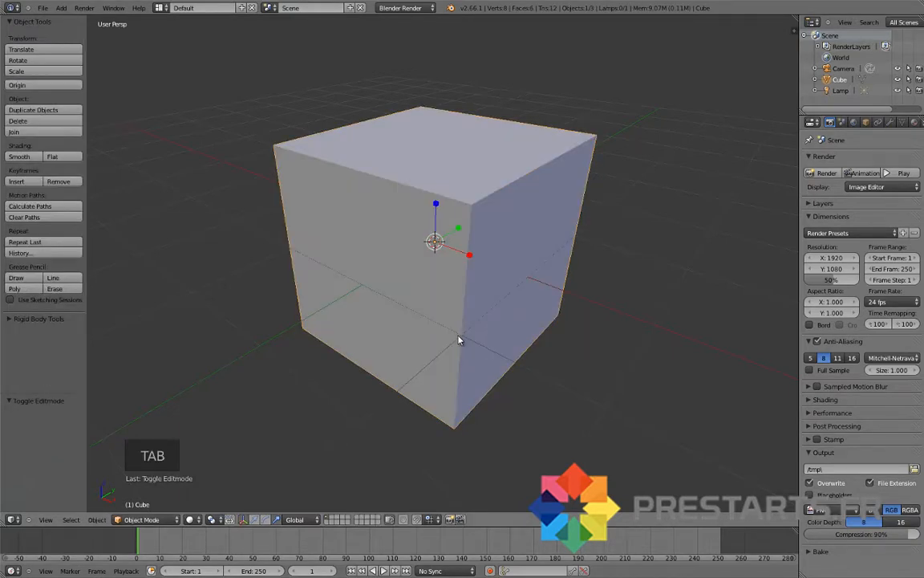
scroll(465, 229, "down", 2)
key("g")
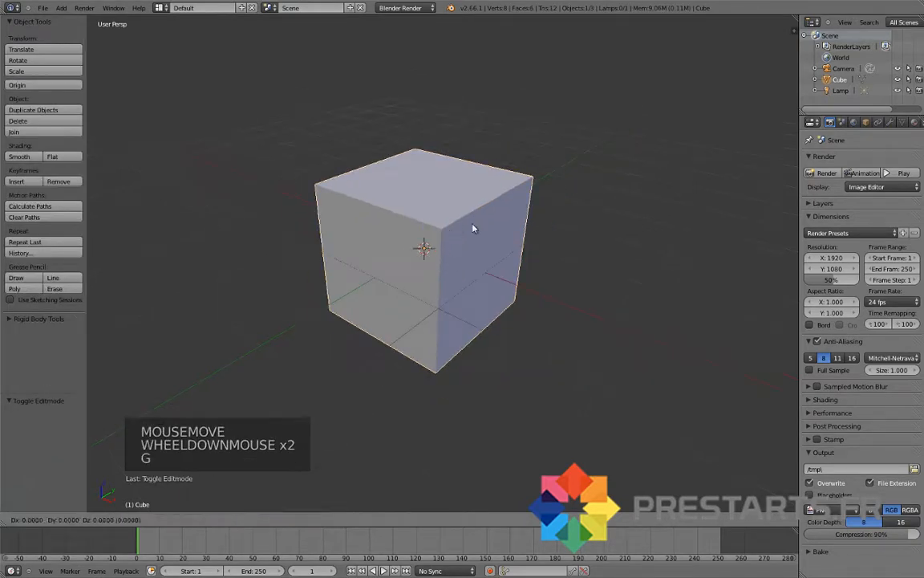
right_click(433, 145)
key("g")
key("g")
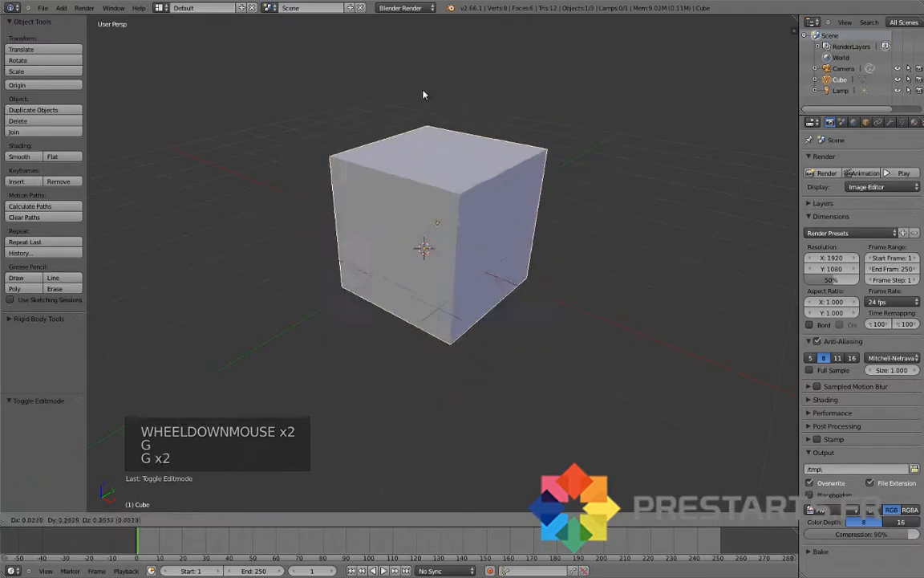
right_click(453, 129)
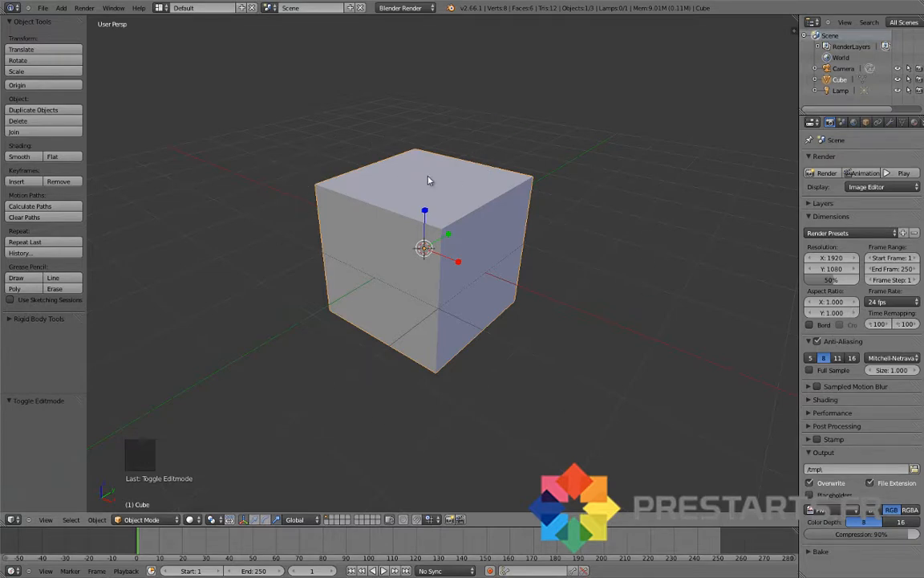
Try moving the cube along the global X axis, and cancel the moves.
key("g")
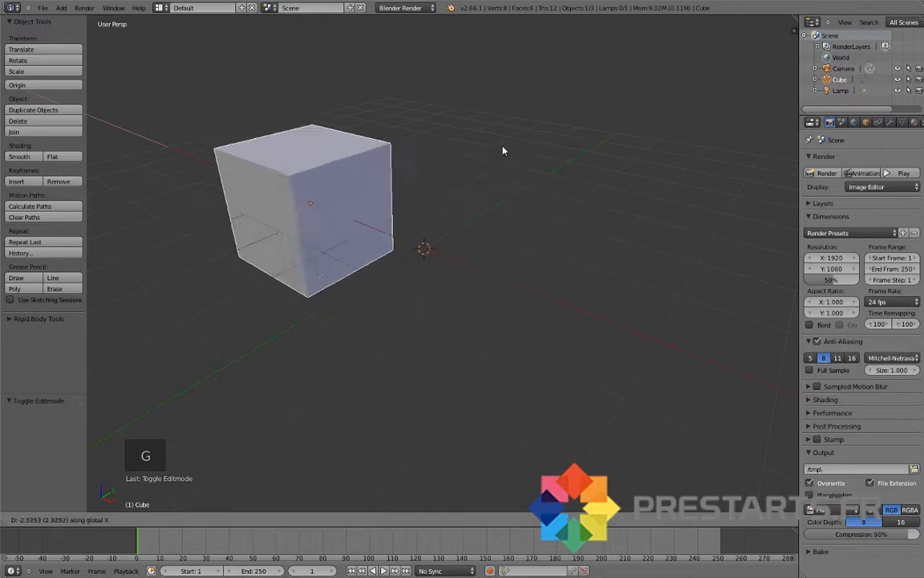
right_click(455, 185)
scroll(428, 221, "down", 7)
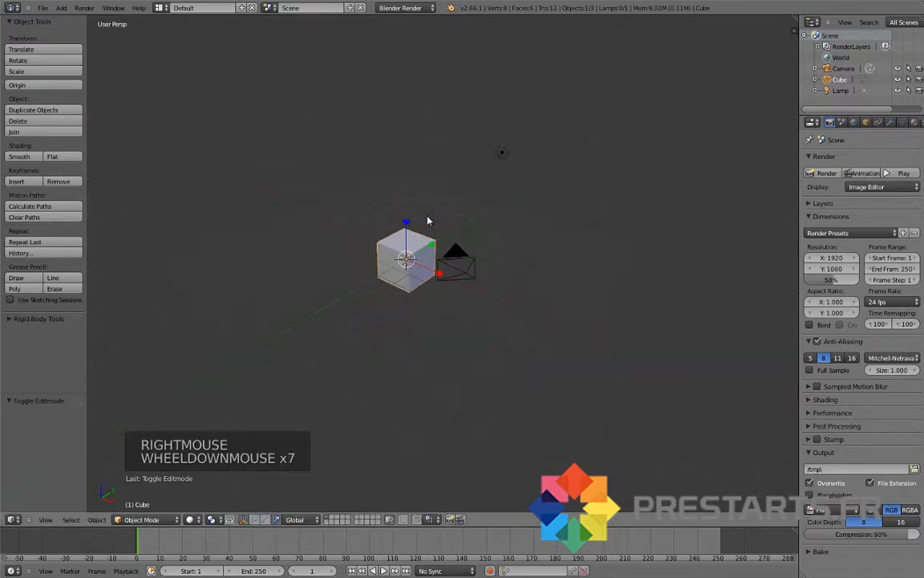
key("g")
key("x")
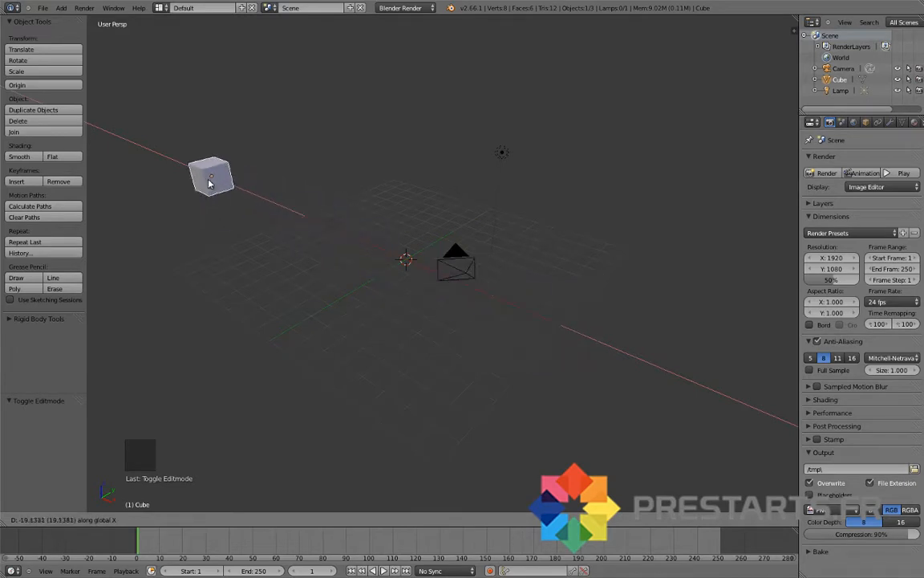
right_click(409, 241)
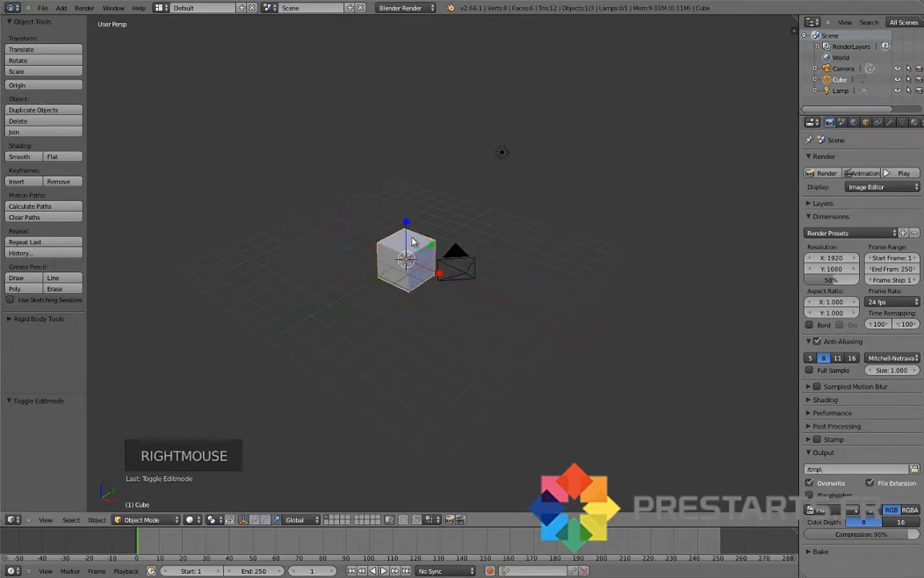
Try moving the cube along the global Y axis, and cancel the move.
key("g")
key("g")
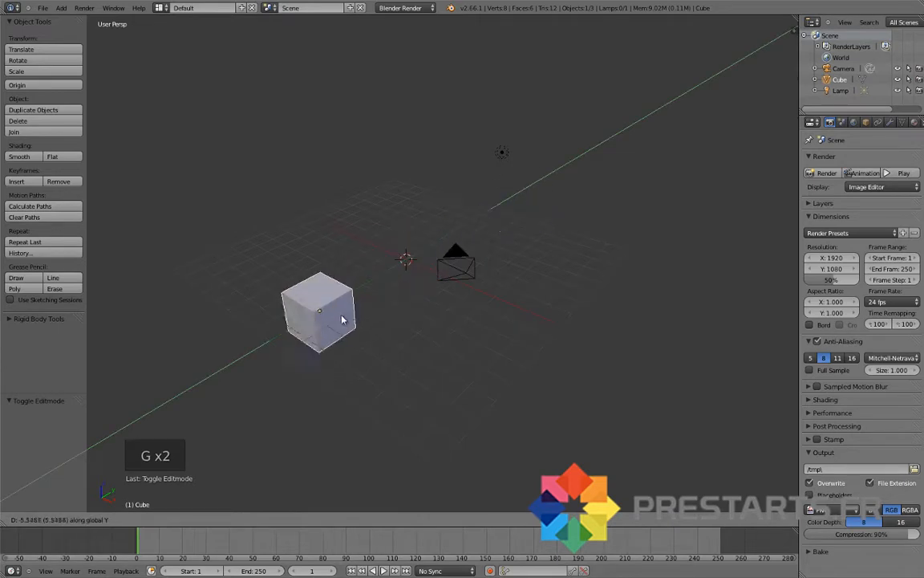
right_click(414, 270)
Try moving the cube along the global Z axis, and cancel the moves.
key("g")
key("g")
key("z")
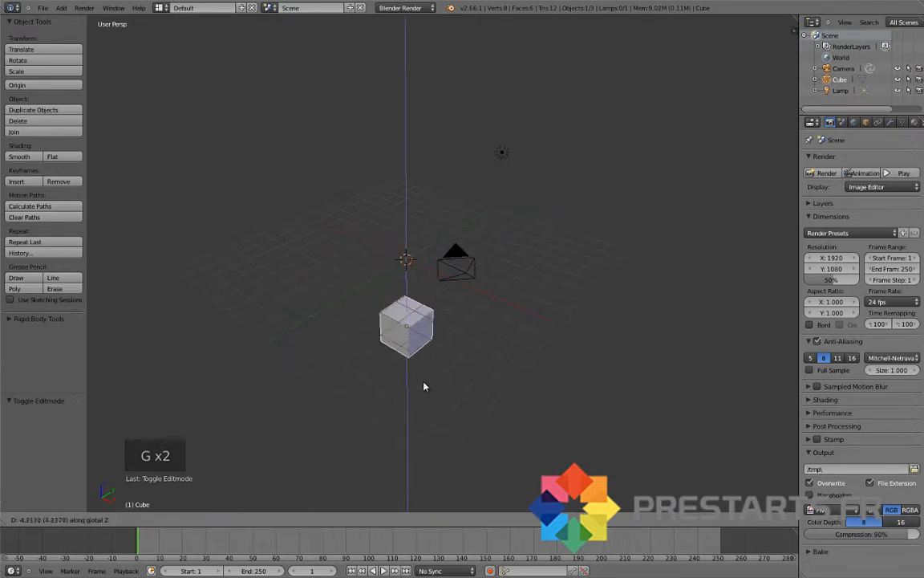
right_click(438, 271)
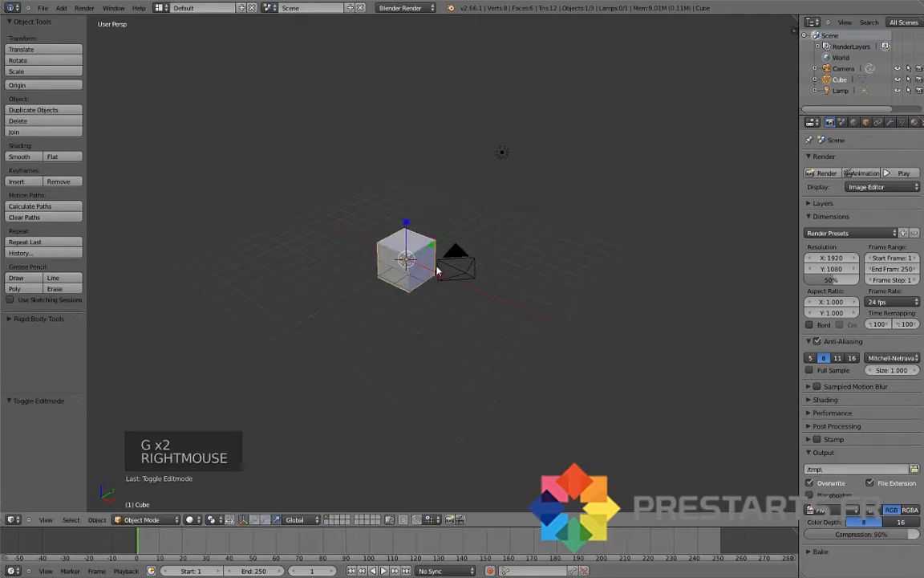
key("g")
key("z")
right_click(431, 236)
Move the cube 2 units along the global X axis.
key("g")
right_click(503, 211)
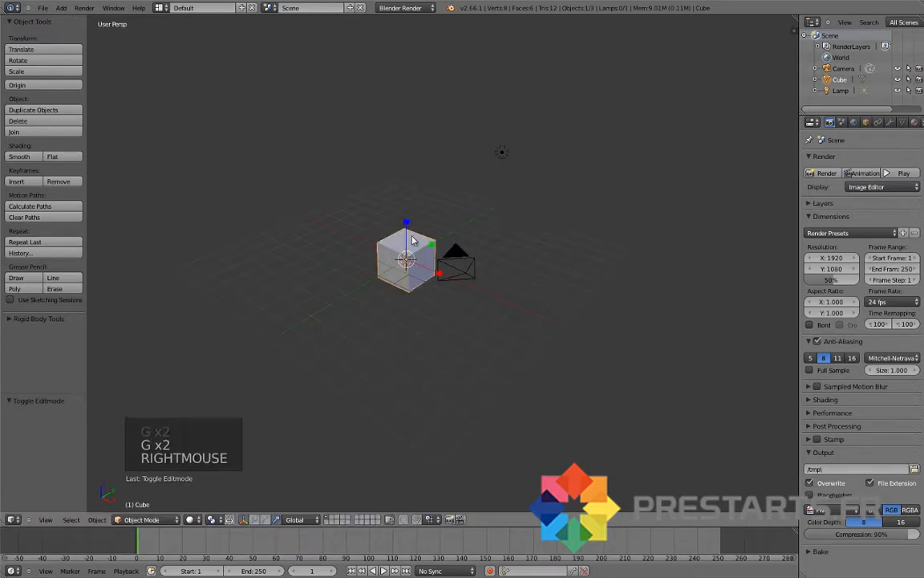
scroll(413, 240, "up", 2)
scroll(413, 240, "up", 1)
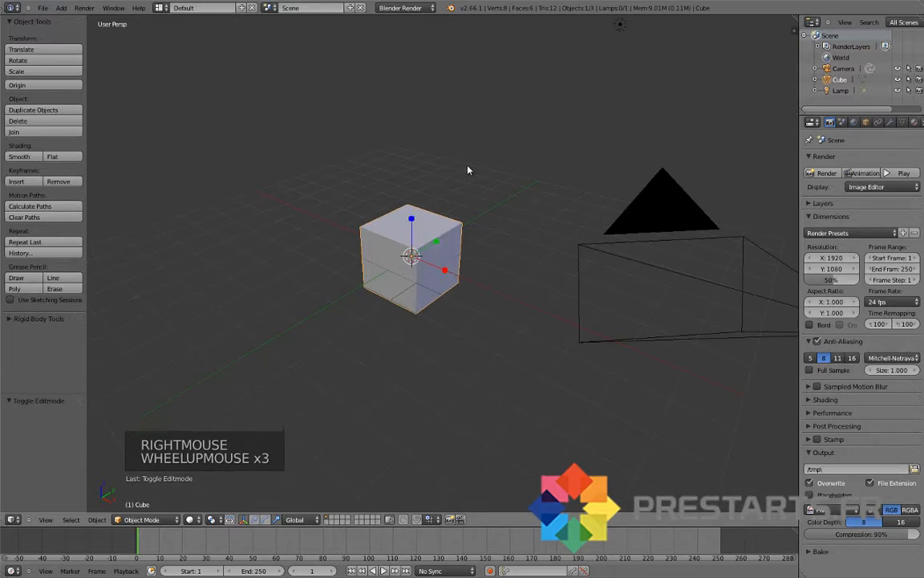
key("g")
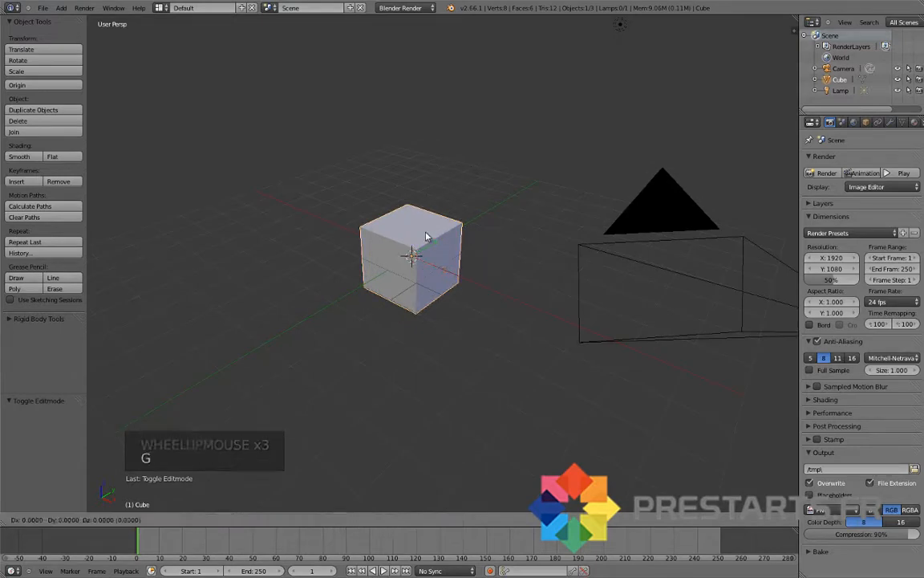
key("2")
left_click(421, 245)
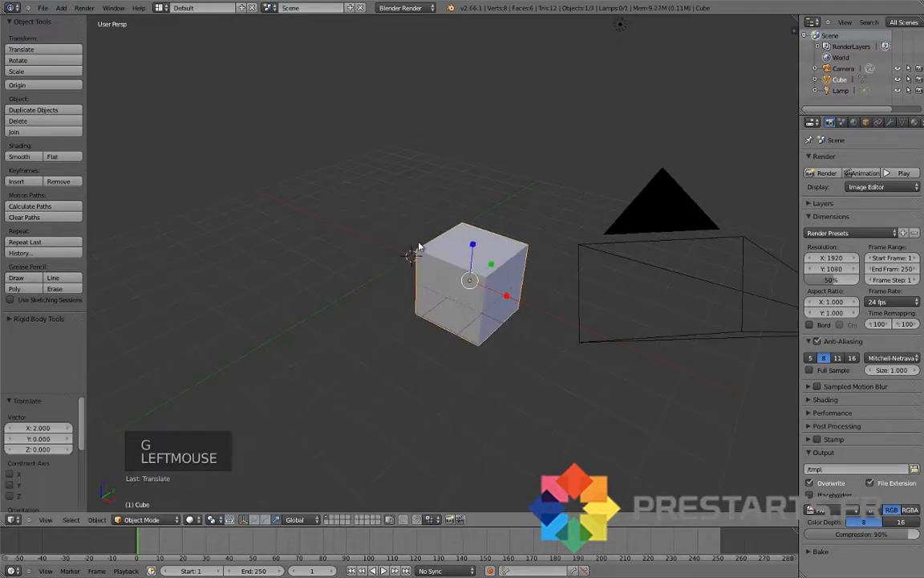
Move the cube 5 units along the global Y axis.
middle_click_drag(425, 247, 473, 255)
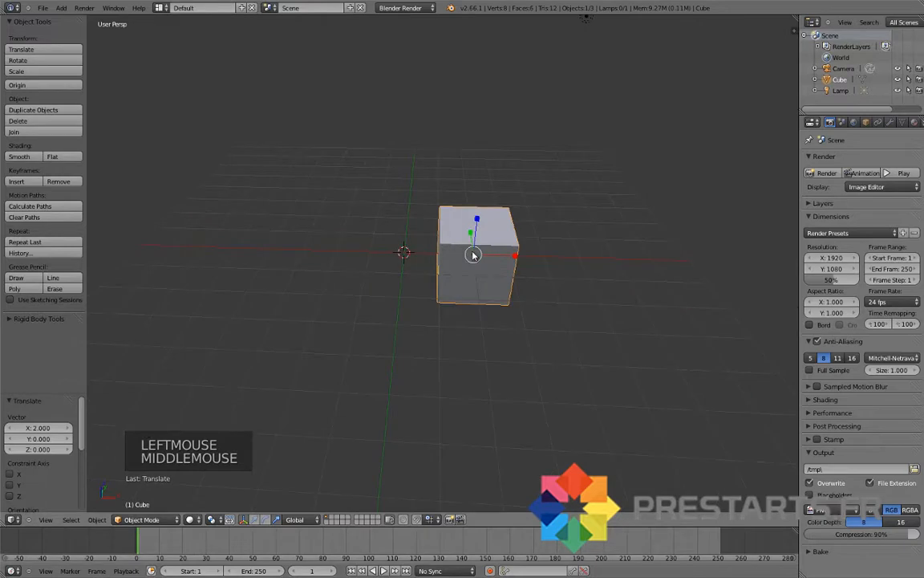
key("g")
key("5")
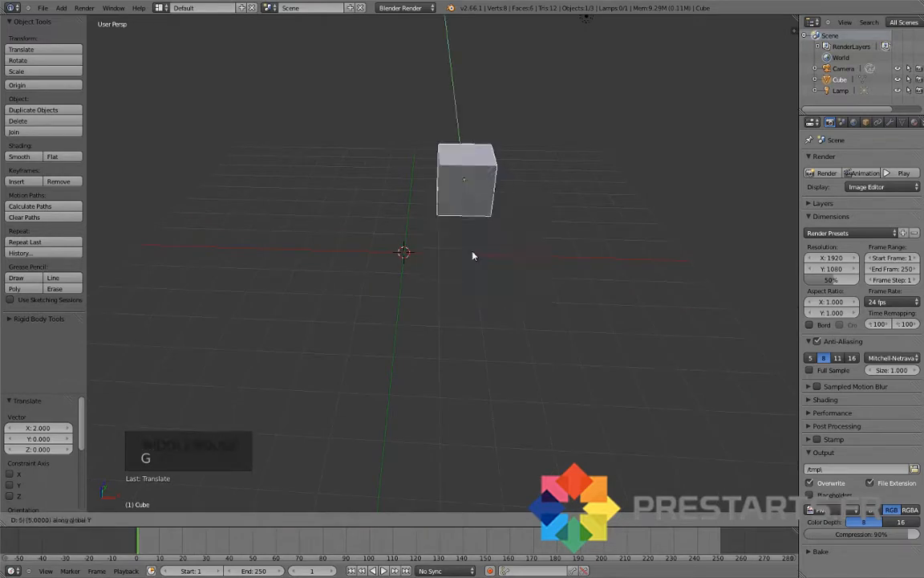
left_click(472, 255)
Move the cube 7 units up along the global Z axis.
key("g")
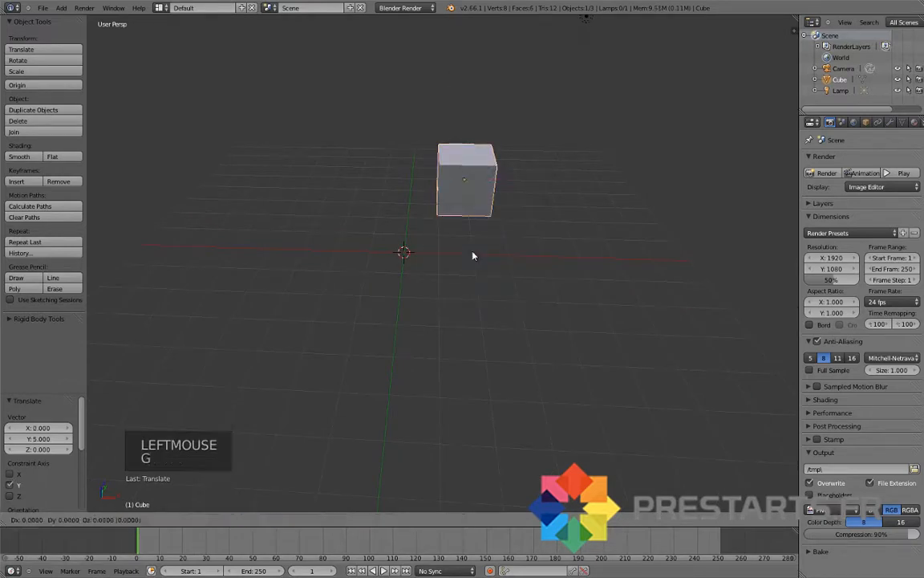
key("z")
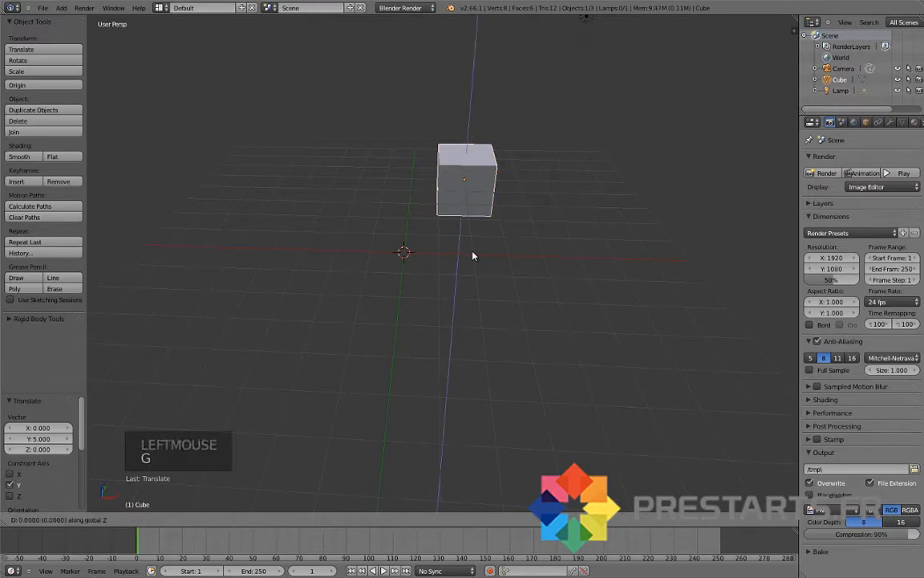
key("7")
left_click(473, 255)
scroll(473, 256, "down", 3)
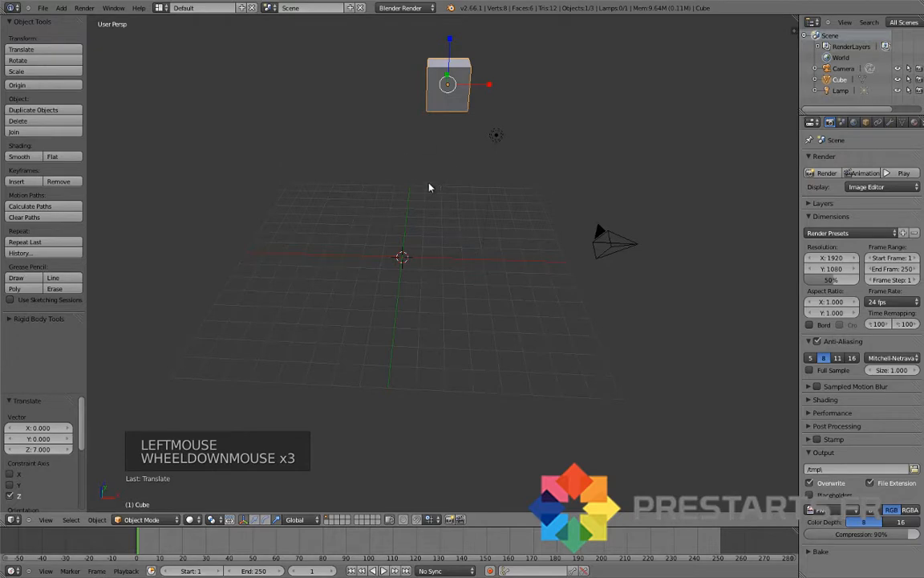
Try moving the cube along the global X axis with an entered distance of 0.
key("g")
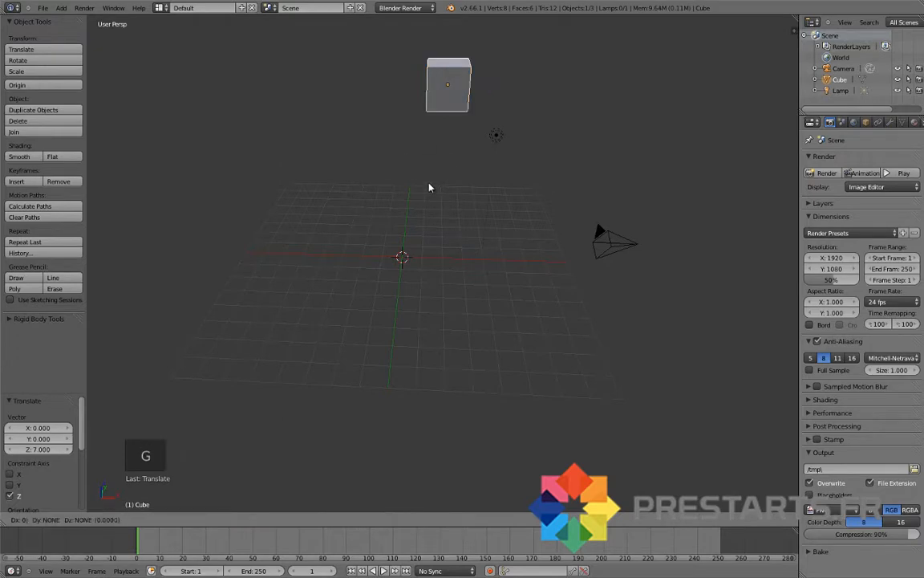
key("x")
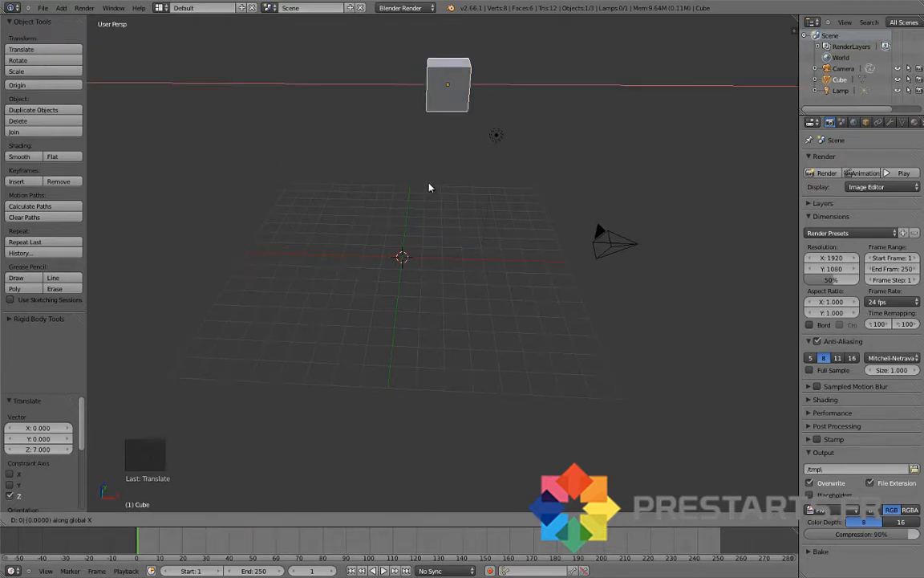
left_click(429, 187)
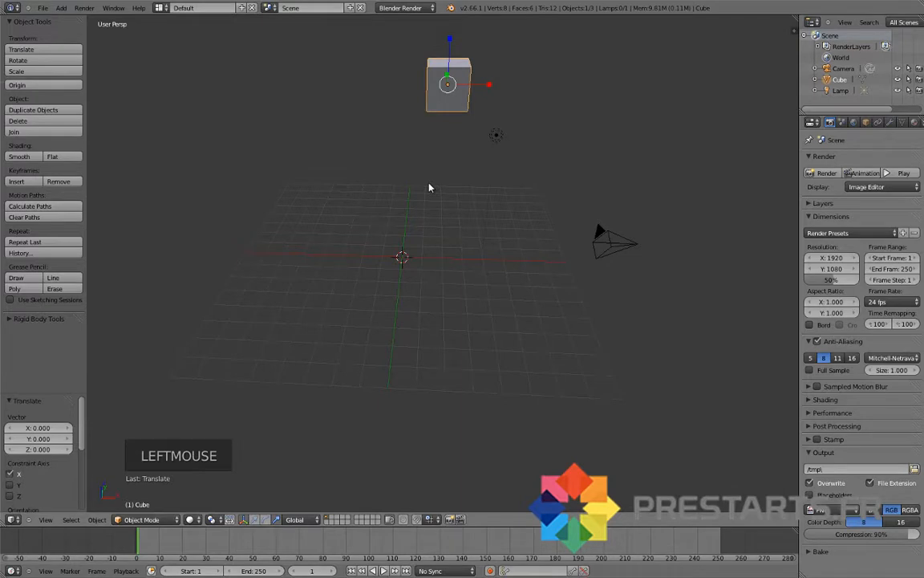
Try applying Geometry to Origin to the cube while its origin is still at its own centre.
left_click(96, 520)
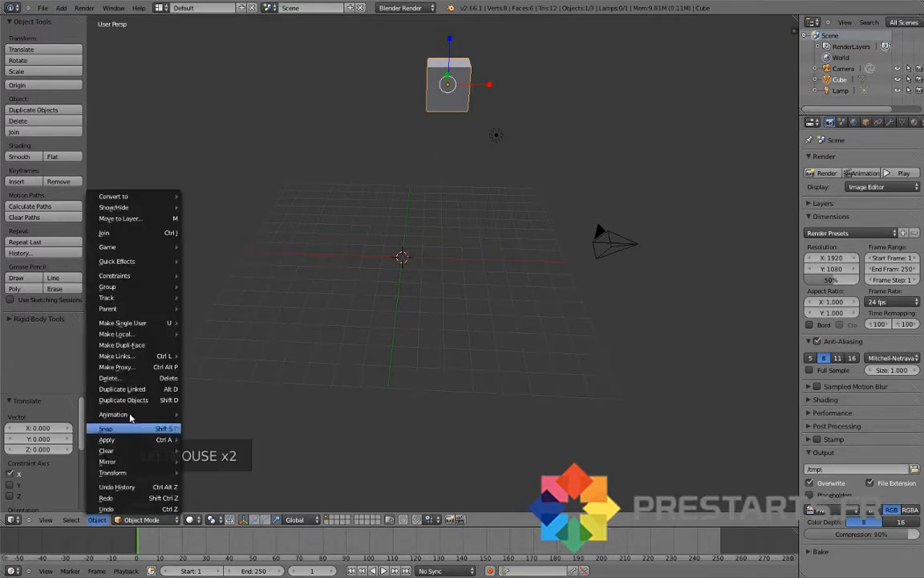
mouse_move(128, 435)
scroll(129, 449, "down", 2)
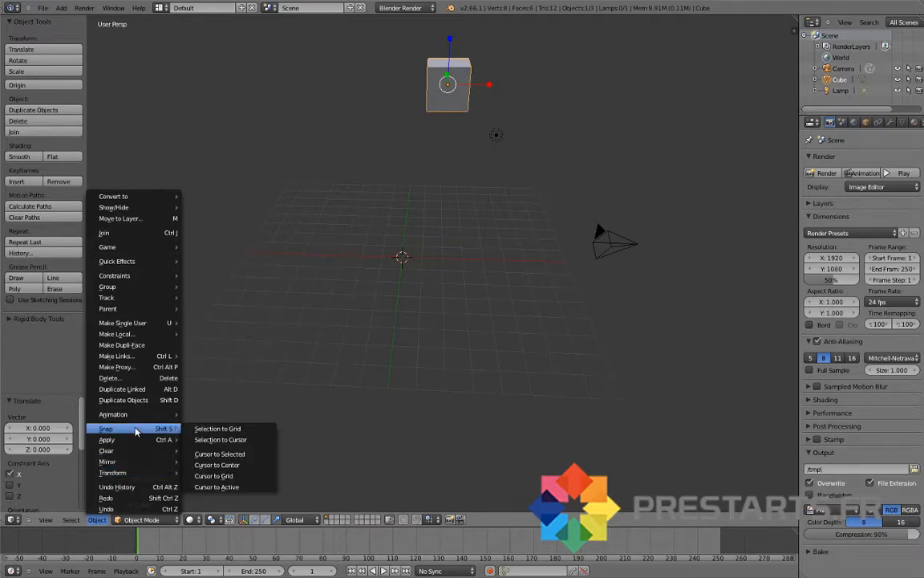
mouse_move(131, 472)
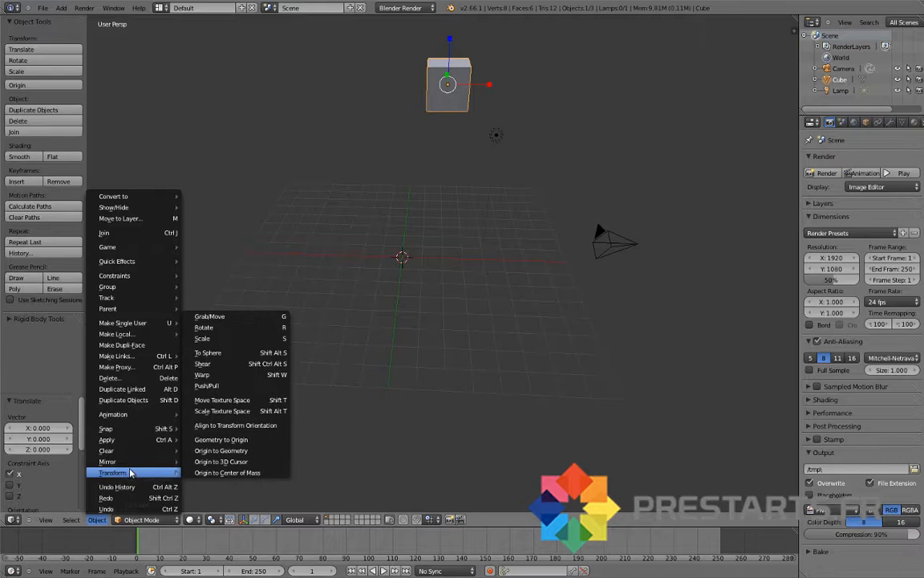
left_click(262, 441)
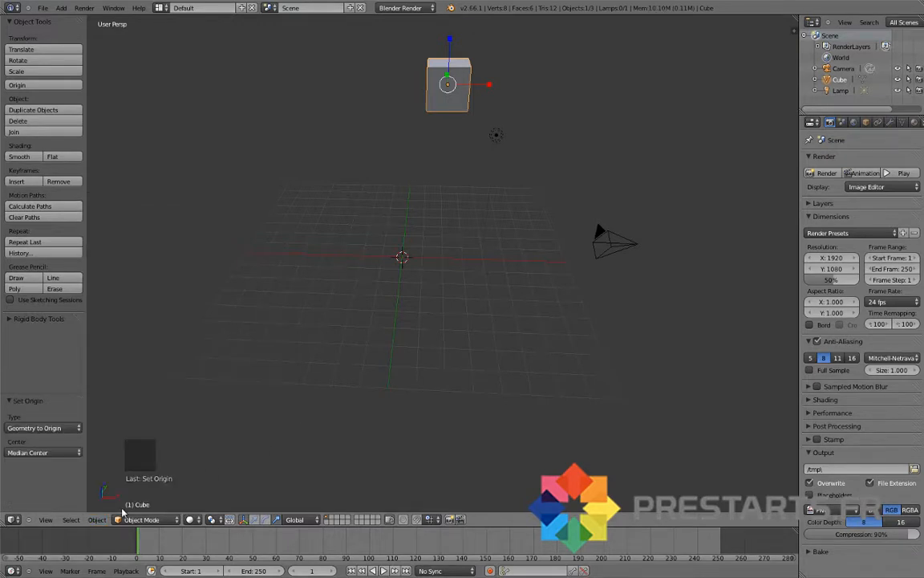
Set the cube's origin to the 3D cursor at the centre of the scene.
left_click(97, 520)
mouse_move(157, 476)
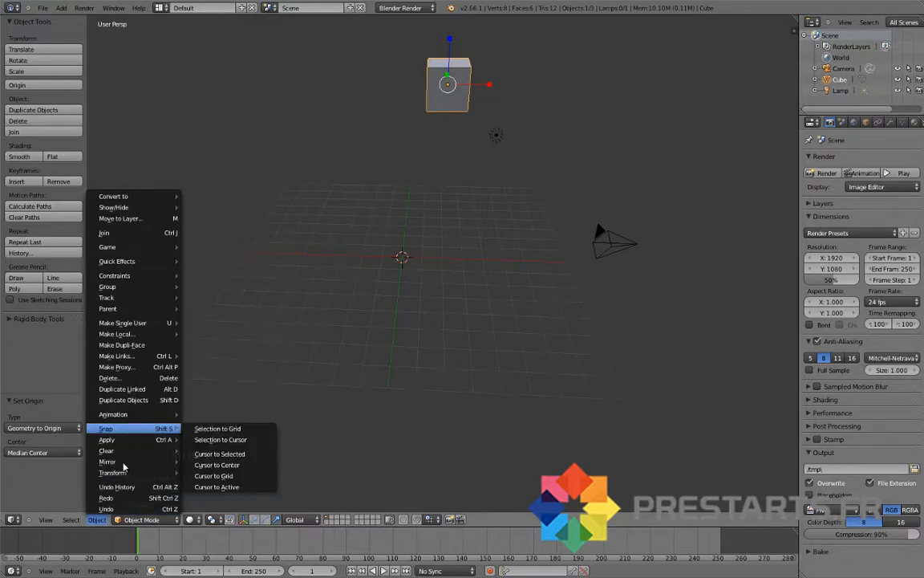
mouse_move(123, 473)
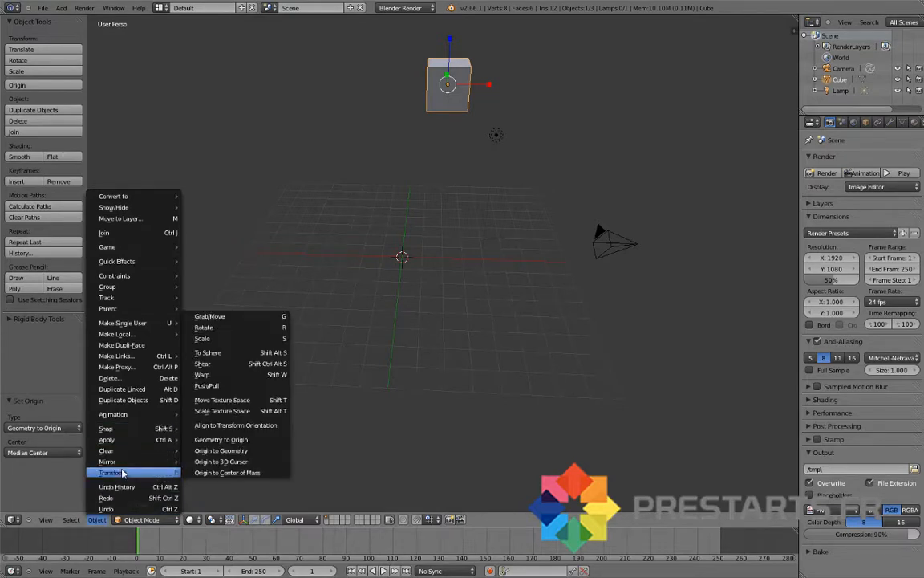
left_click(223, 463)
Bring the cube's mesh back to the scene centre with Geometry to Origin.
left_click(97, 520)
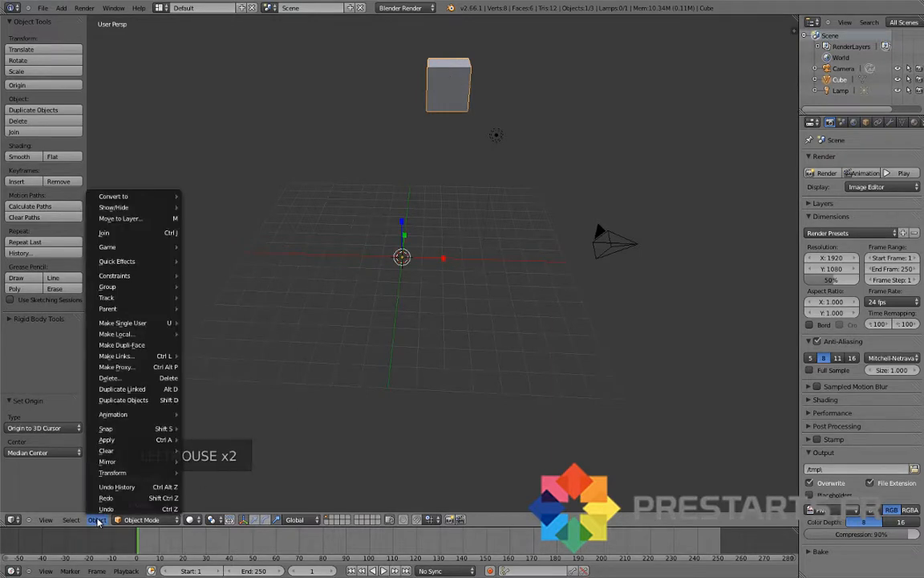
mouse_move(134, 476)
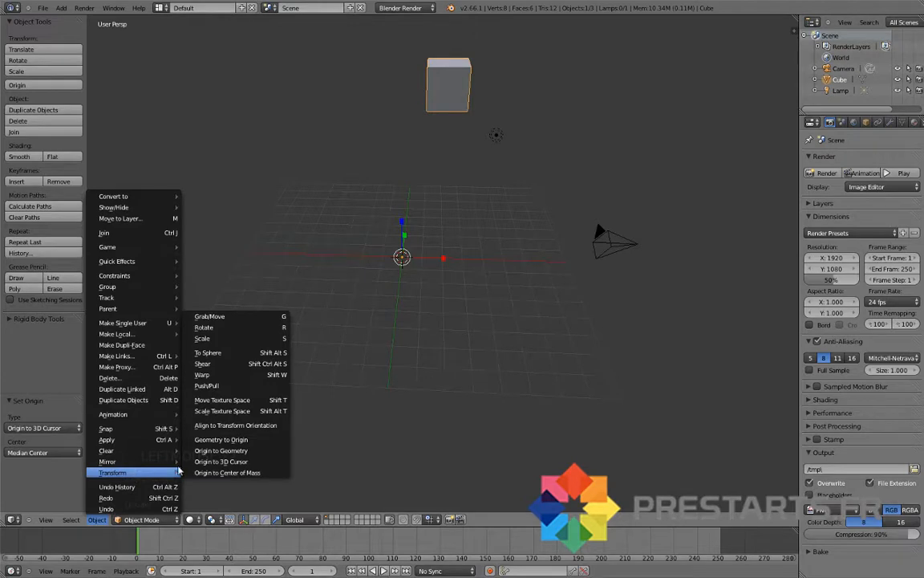
left_click(218, 439)
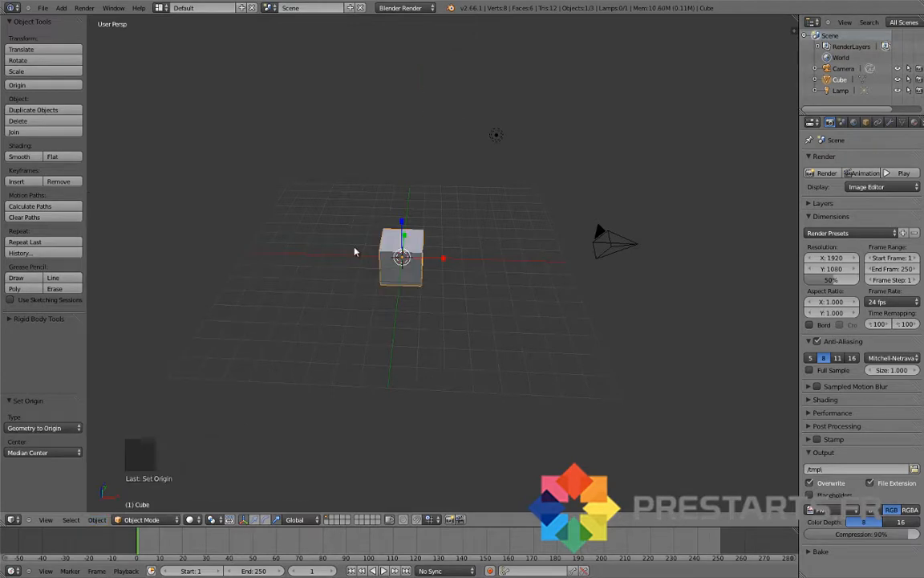
Move the cube freely away from the scene centre, by about 2.0 in X, 3.5 in Y and 2.8 in Z.
scroll(402, 310, "up", 5)
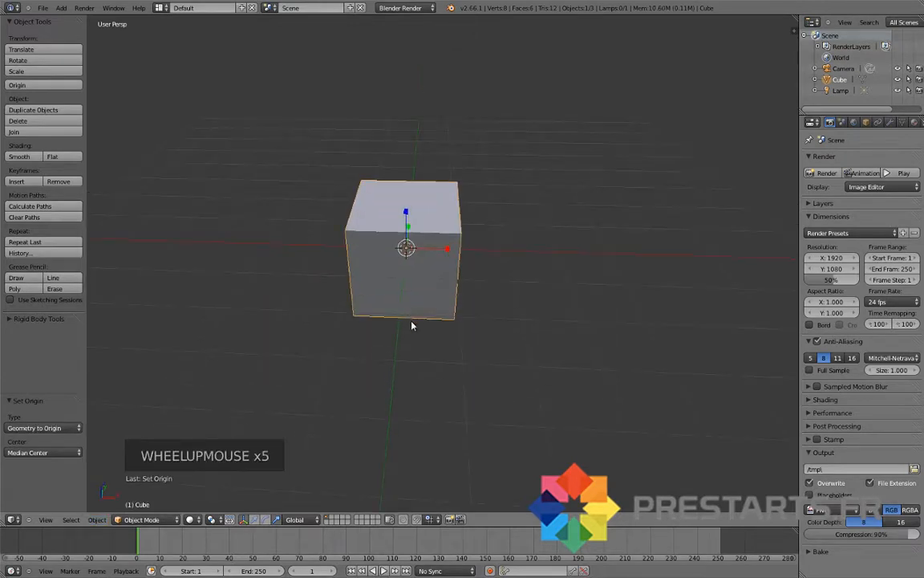
middle_click_drag(412, 325, 440, 351)
key("g")
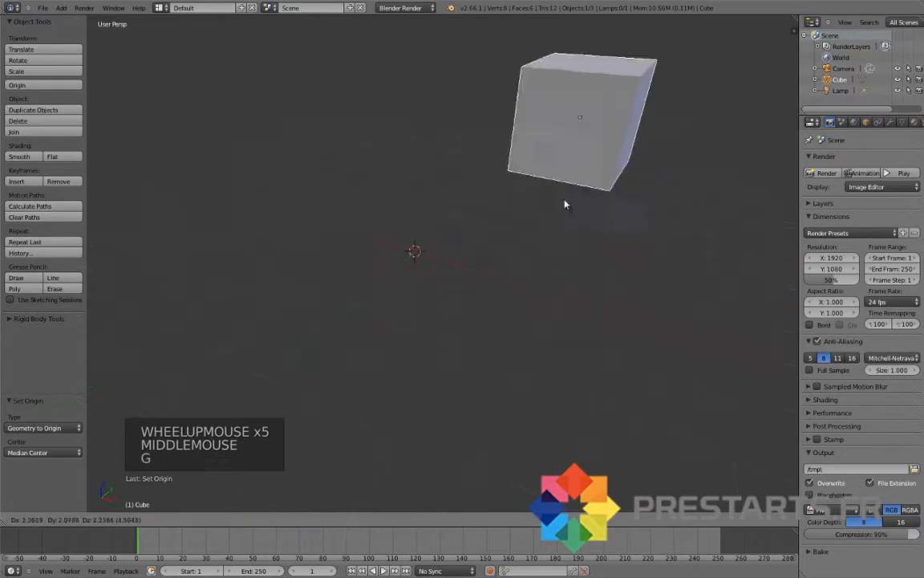
left_click(575, 176)
Show the cube's transform properties and set its X location to 0.
key("n")
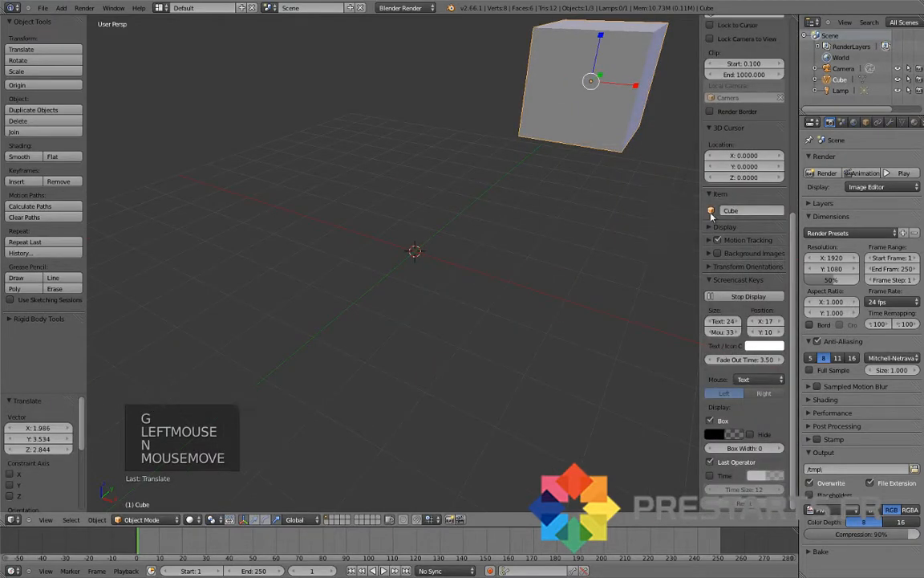
scroll(711, 215, "up", 12)
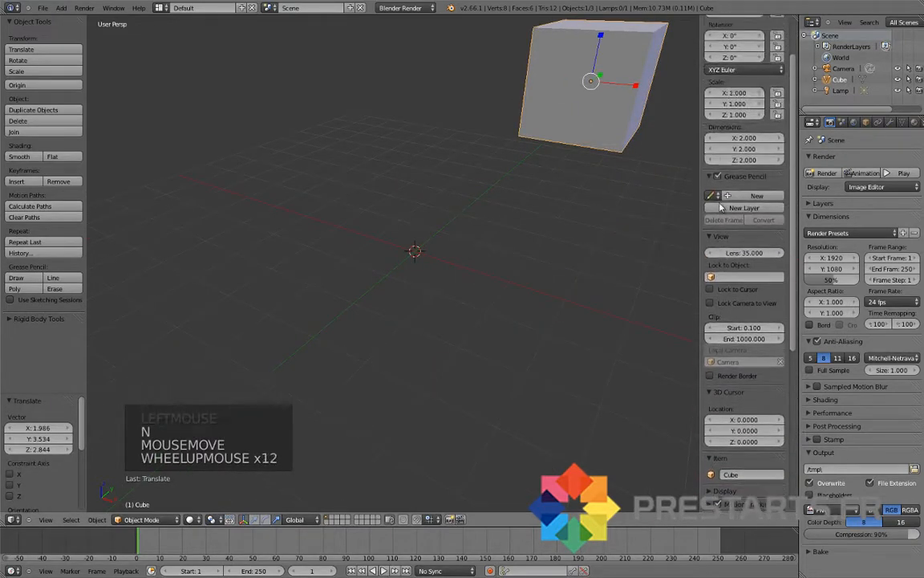
scroll(721, 208, "up", 5)
left_click(747, 50)
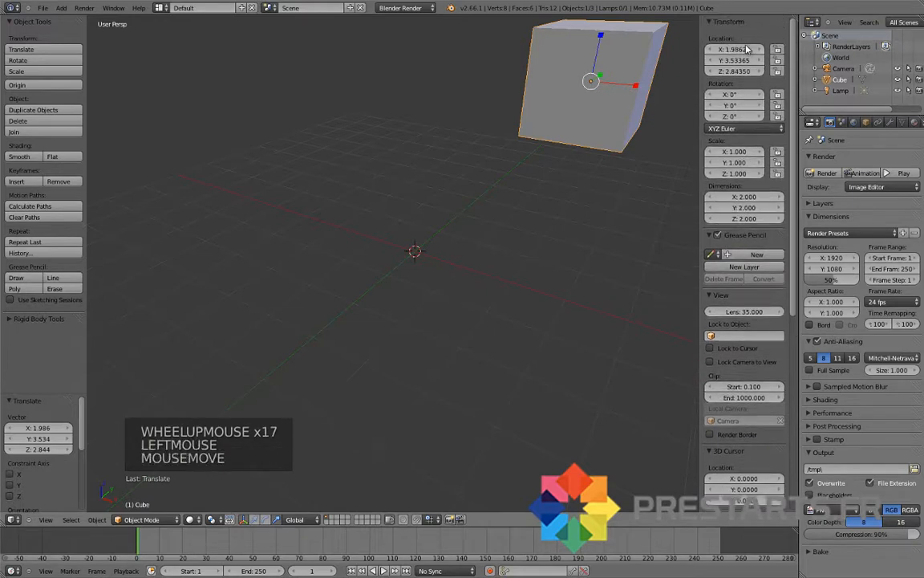
left_click(735, 50)
key("Return")
key("KP_0")
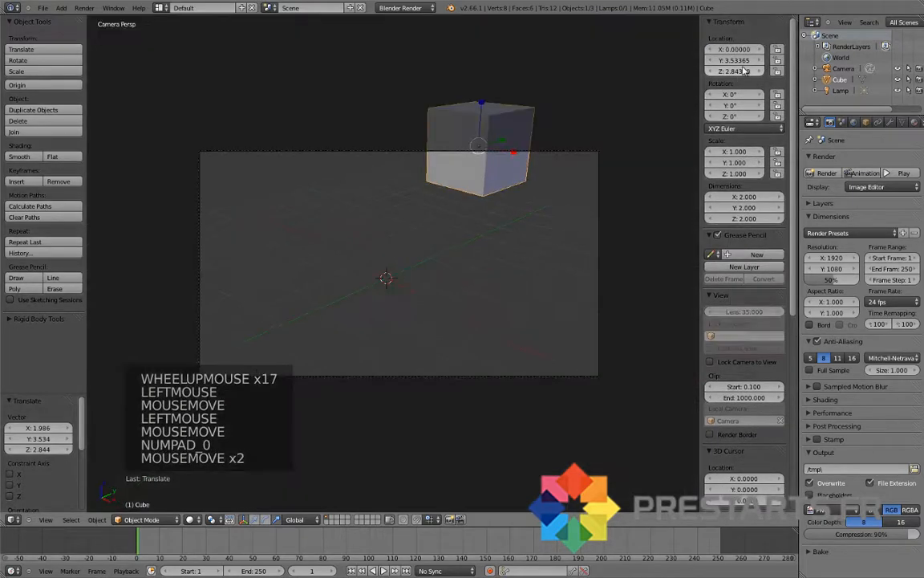
left_click(741, 59)
left_click(546, 159)
key("KP_0")
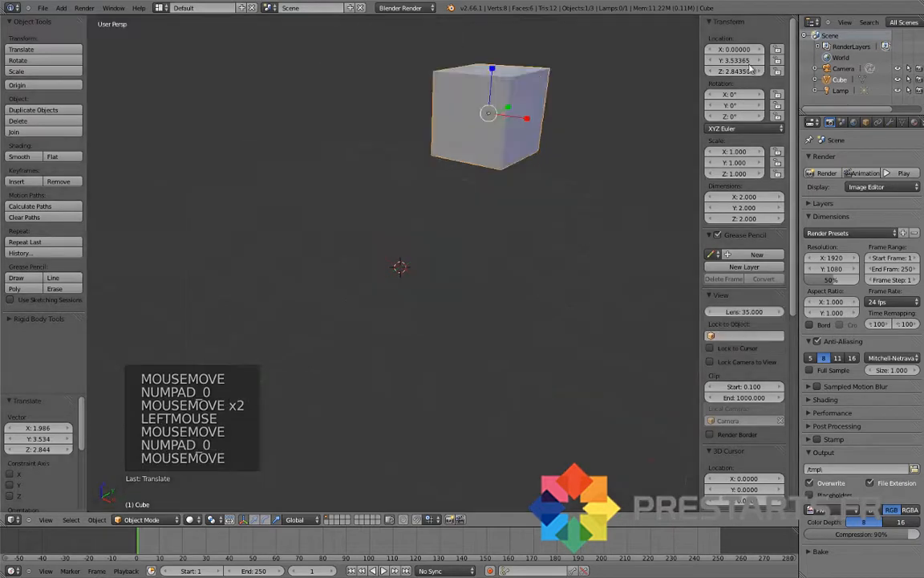
Set the cube's Y and Z locations to 0.
left_click(742, 62)
type("0")
key("Return")
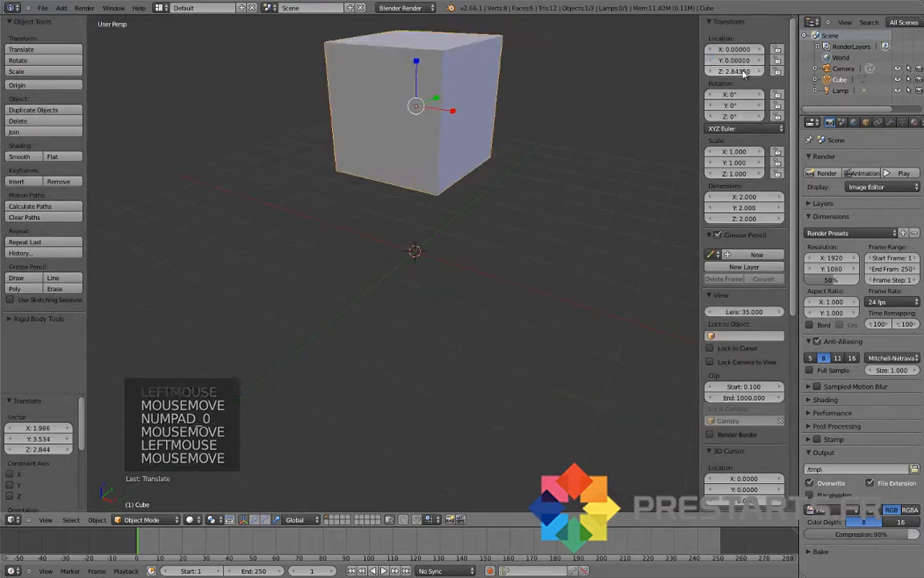
left_click(745, 71)
type("0")
key("Return")
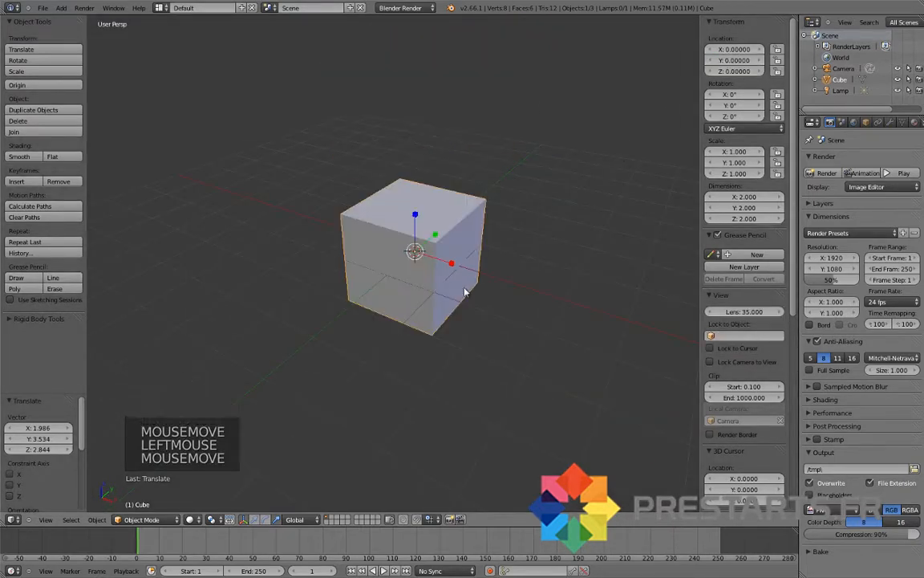
Switch the cube to Edit Mode and deselect all of its geometry.
middle_click_drag(356, 288, 365, 269)
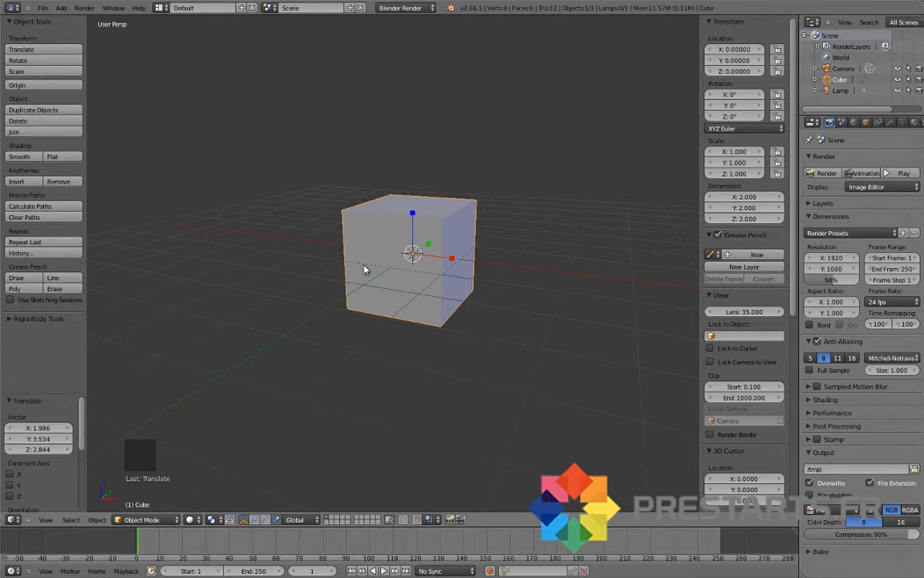
key("Tab")
key("a")
key("a")
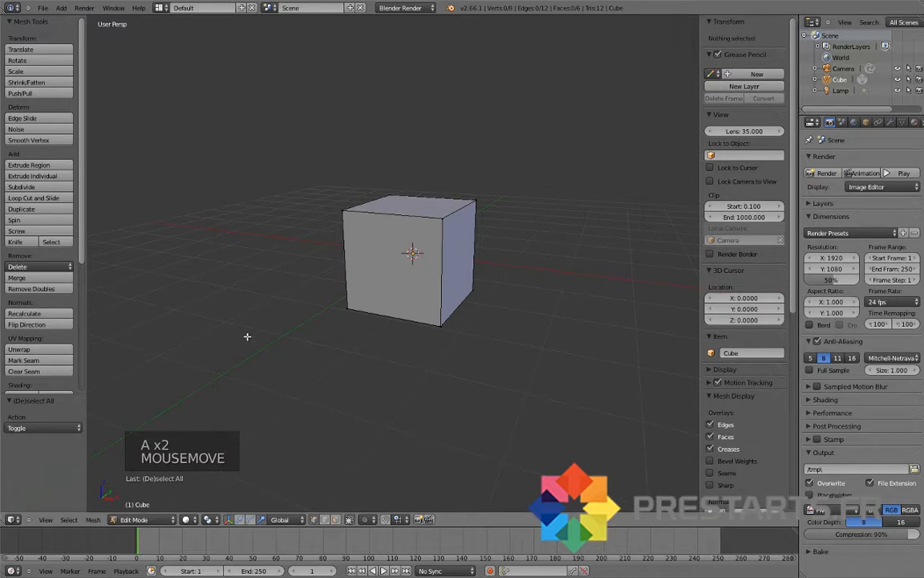
Examine the mesh operation list and the dedicated Faces, Vertices and Edges operations available for the cube.
left_click(93, 520)
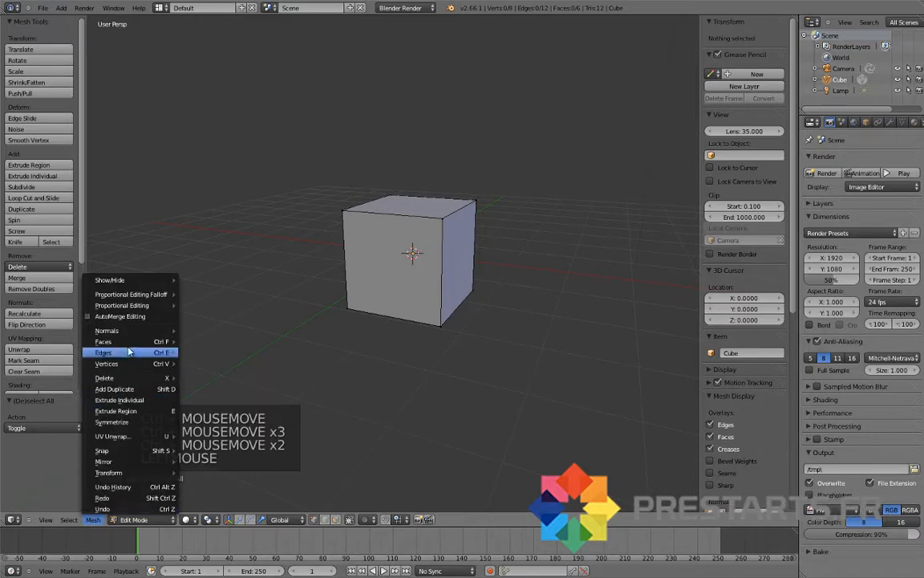
mouse_move(128, 345)
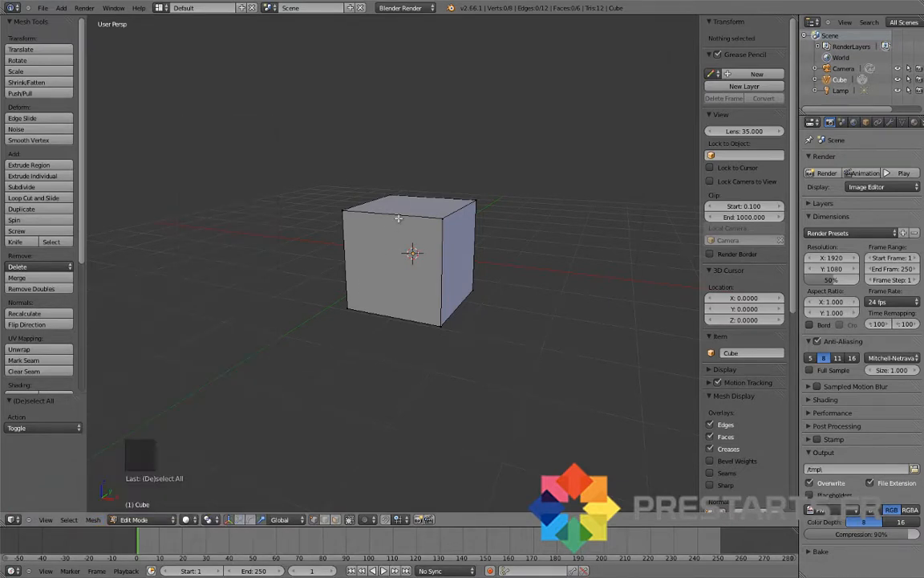
key("ctrl+f")
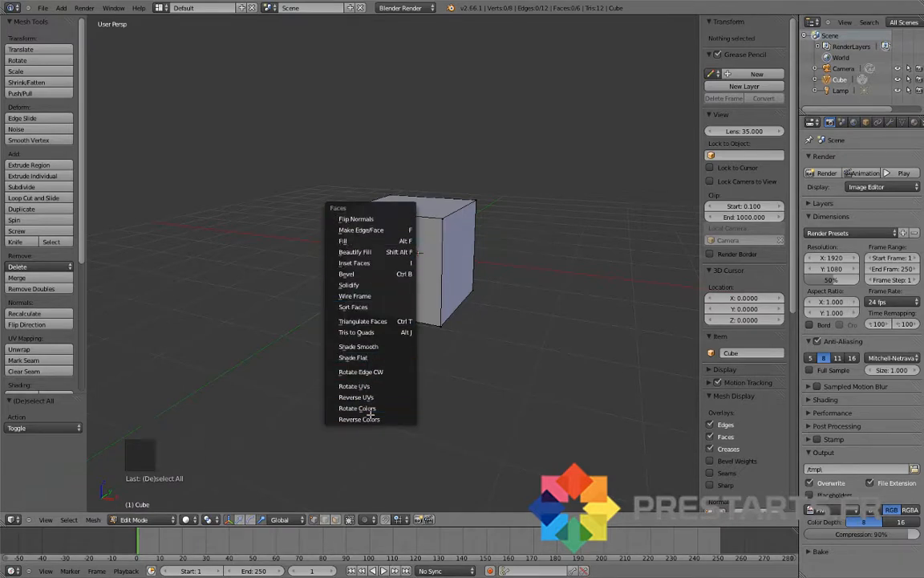
key("ctrl+v")
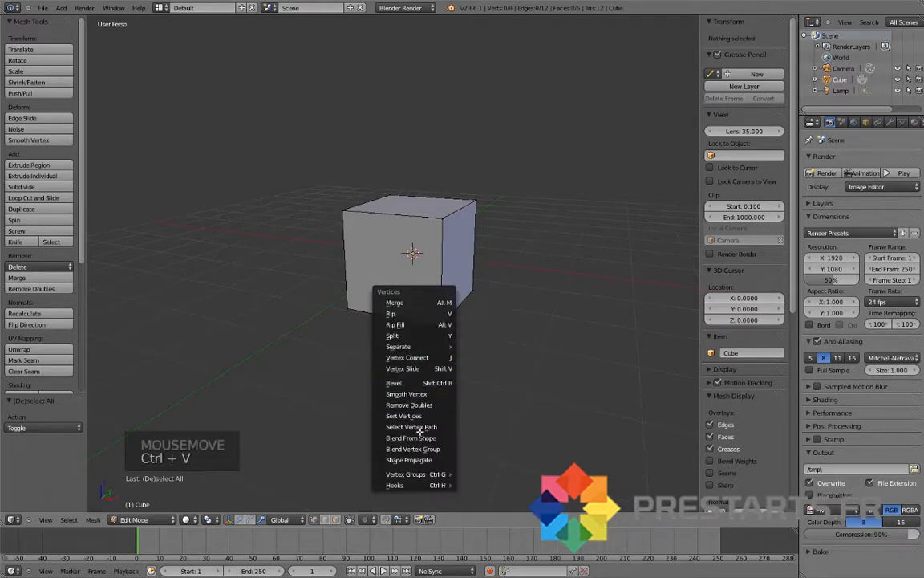
left_click(324, 522)
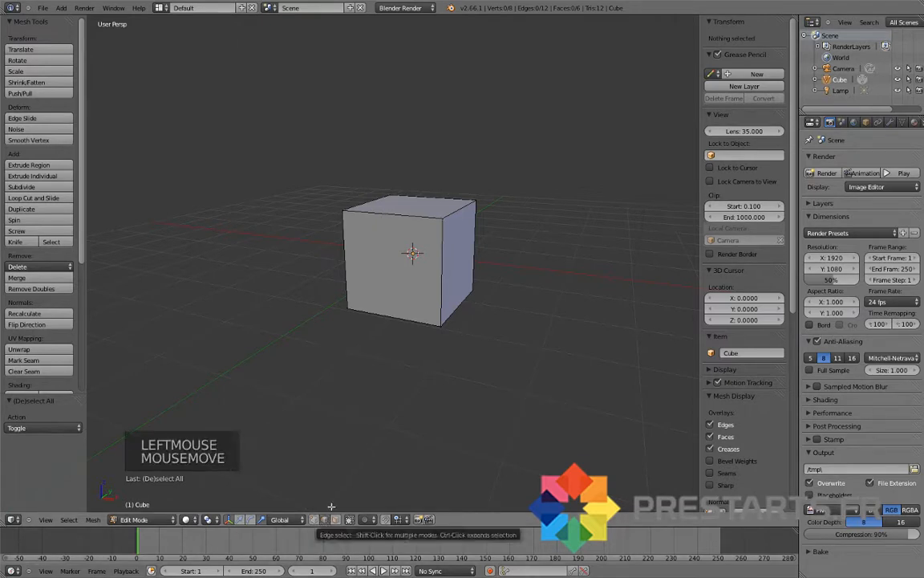
key("ctrl+e")
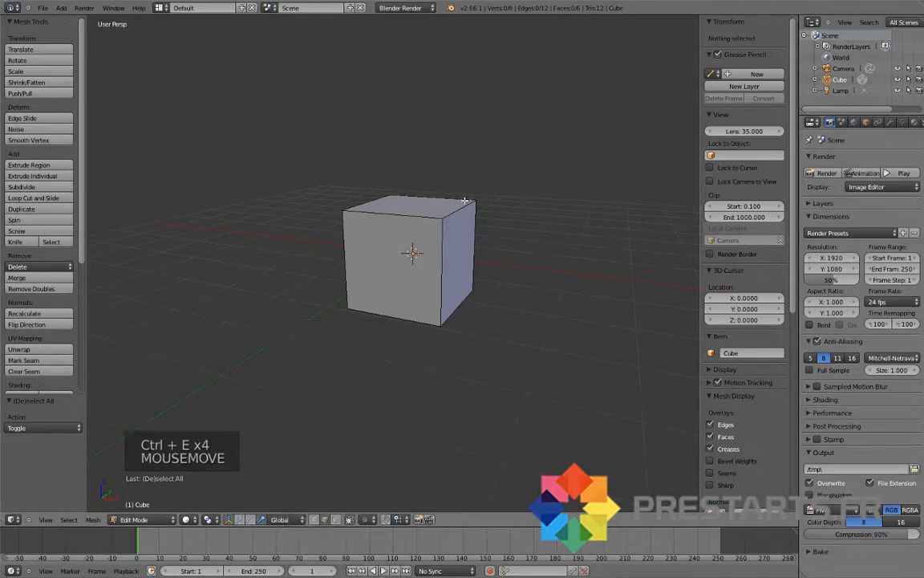
Select the cube's top face in face select mode and show only the translate manipulator.
middle_click_drag(392, 232, 441, 265)
scroll(430, 247, "up", 3)
left_click(335, 520)
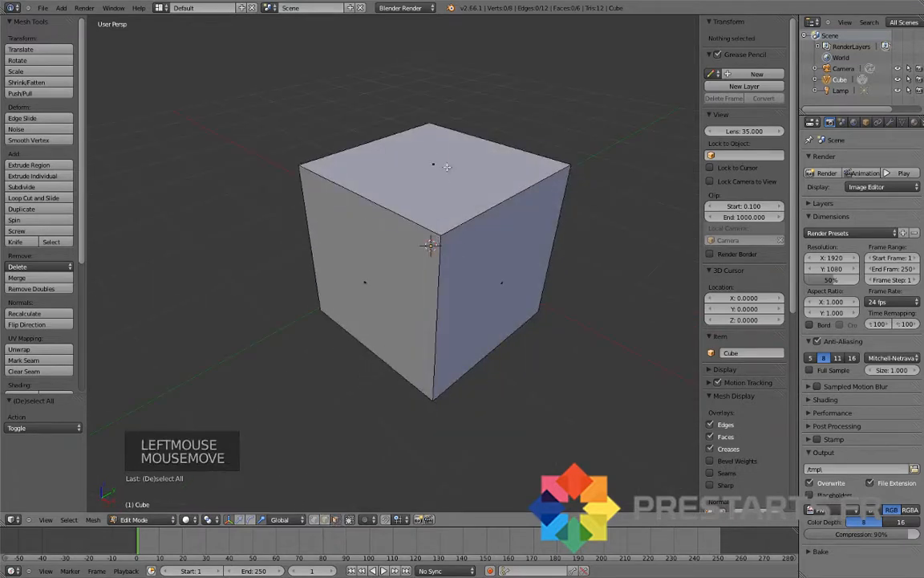
right_click(434, 163)
scroll(425, 189, "down", 2)
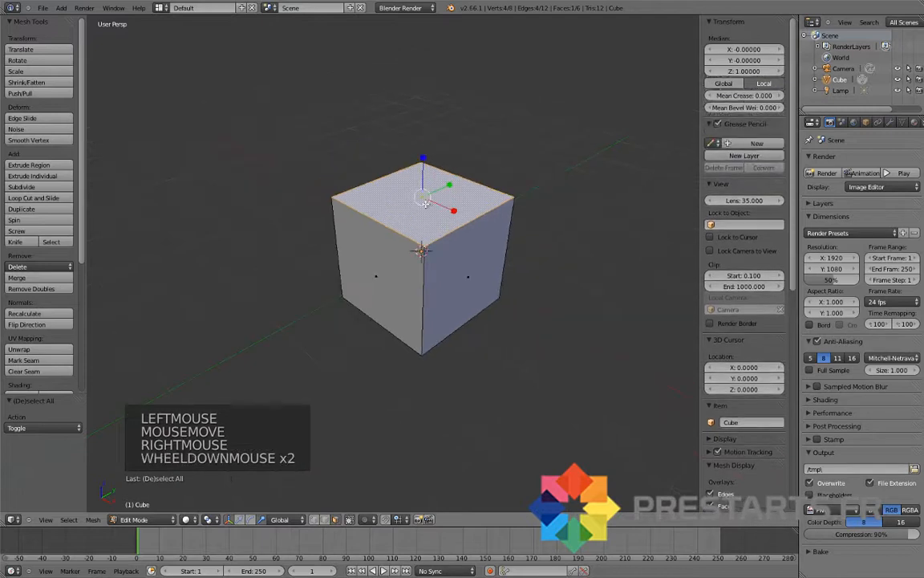
middle_click_drag(413, 205, 405, 229, "shift")
left_click(243, 521)
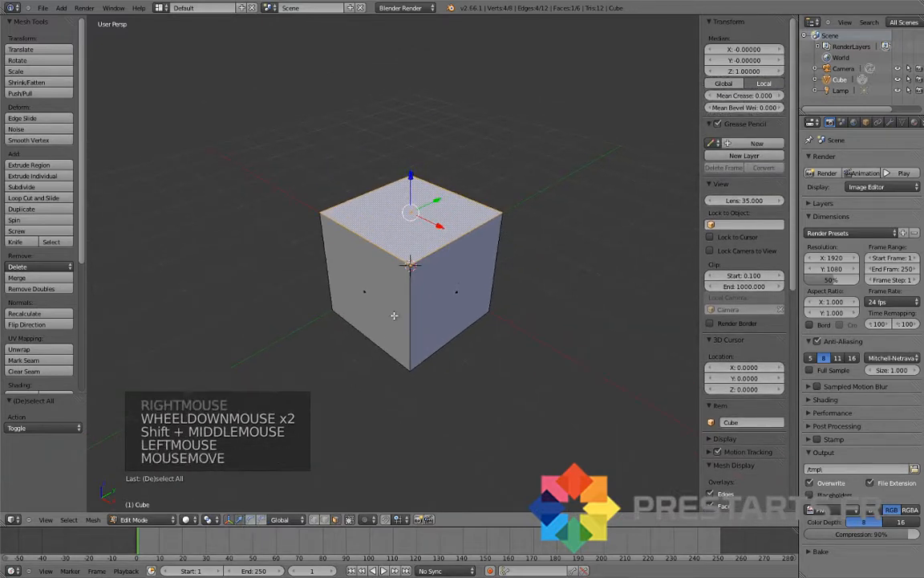
middle_click_drag(395, 302, 405, 277)
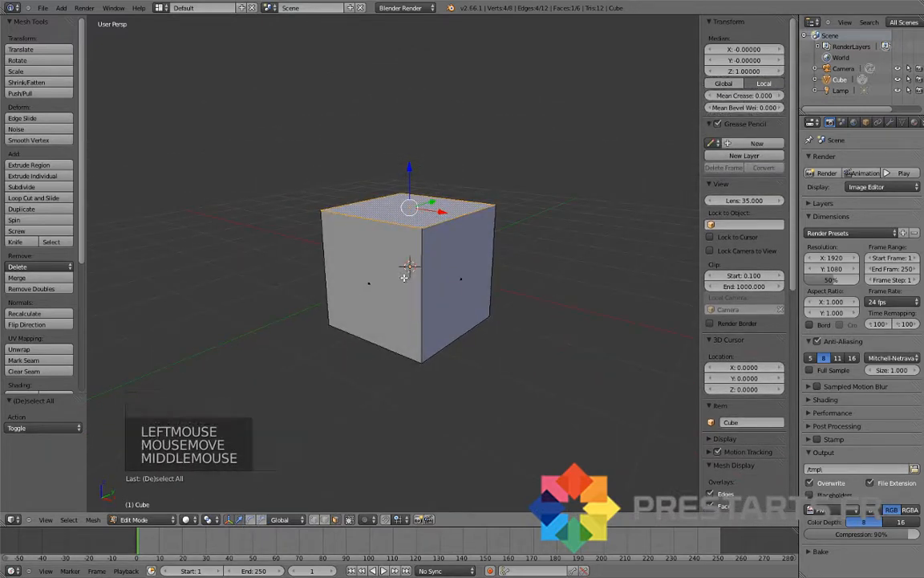
key("e")
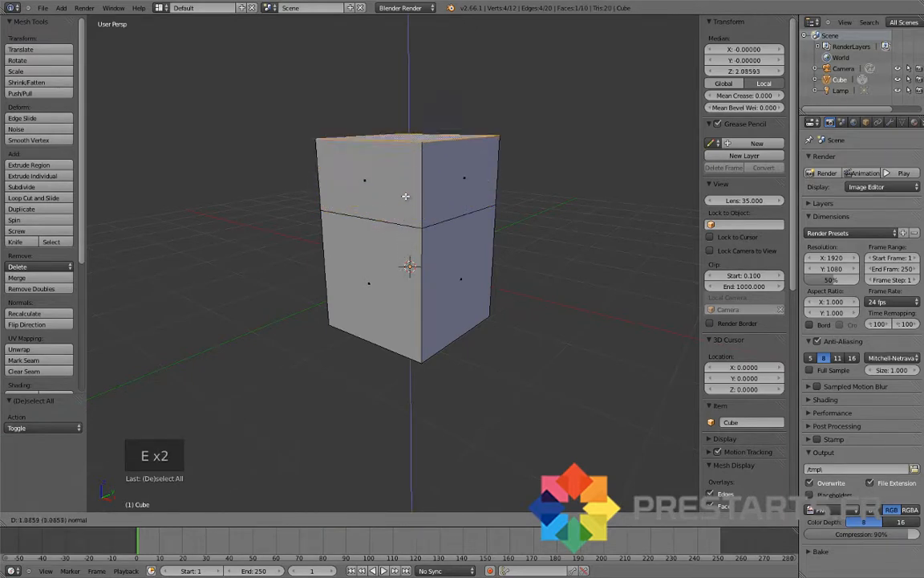
right_click(404, 241)
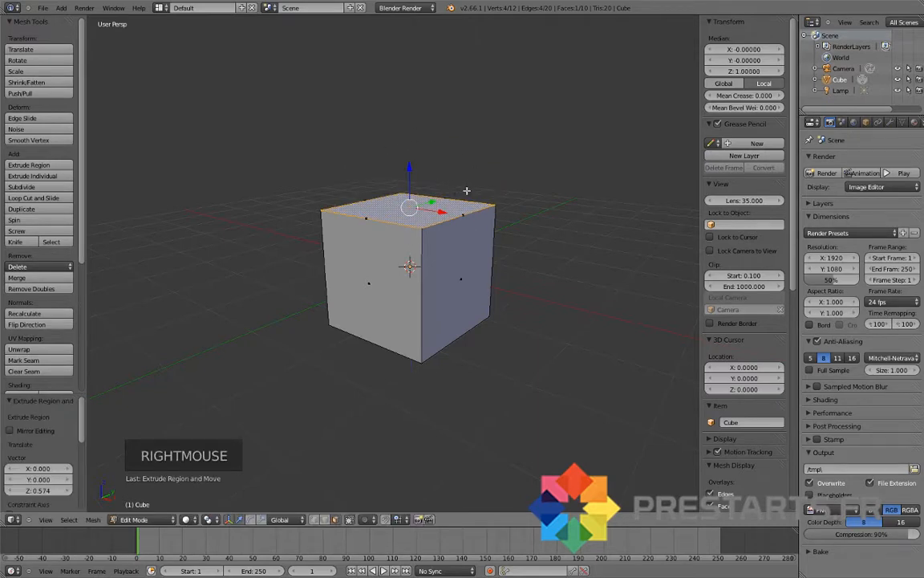
key("ctrl+z")
Extrude the top face in place, raise it about 0.46 along Z, and scale it to about 0.54.
key("e")
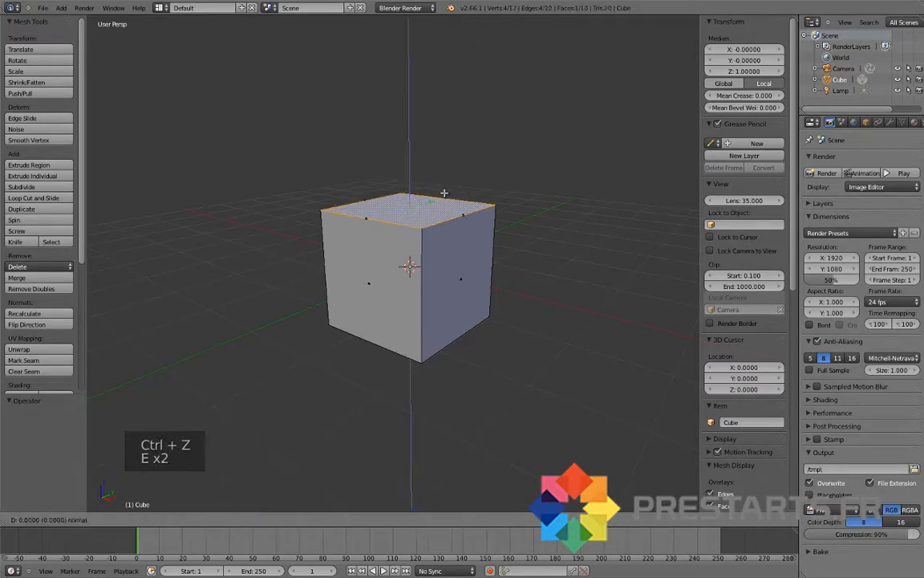
right_click(443, 193)
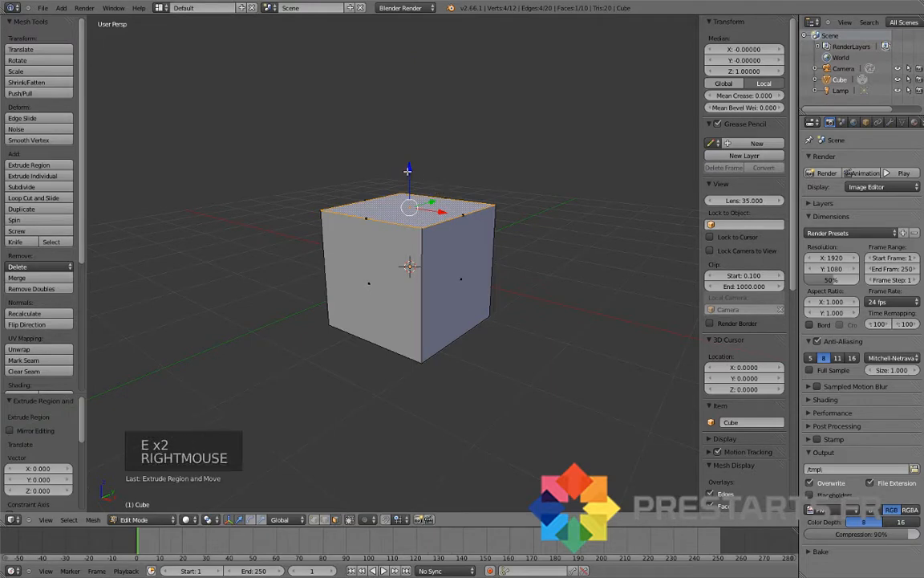
left_click_drag(408, 165, 411, 146)
scroll(412, 151, "up", 1)
middle_click_drag(413, 157, 423, 198, "shift")
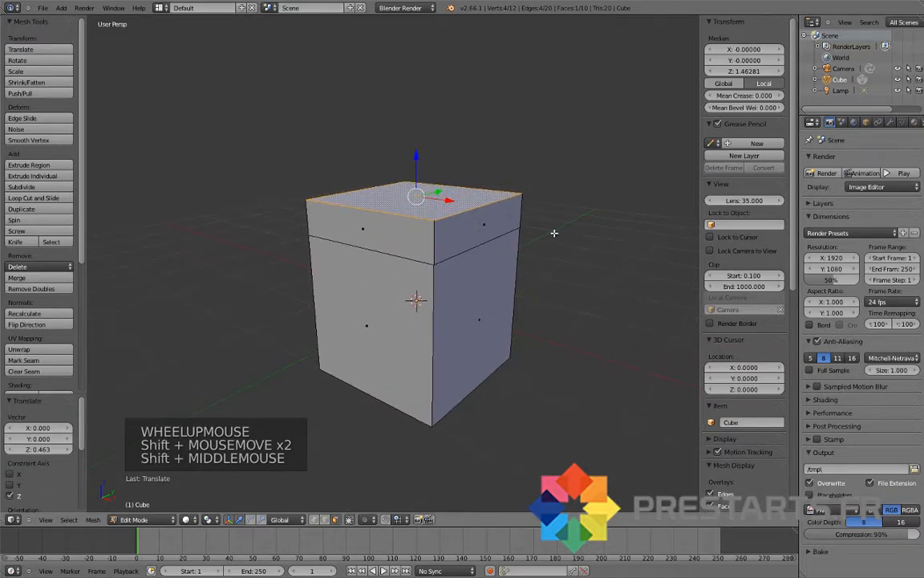
key("s")
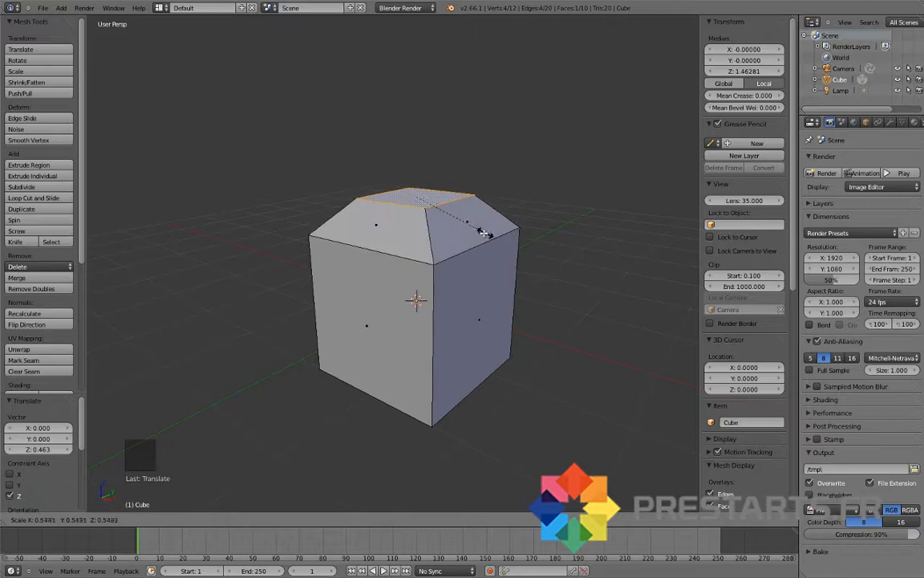
left_click(483, 232)
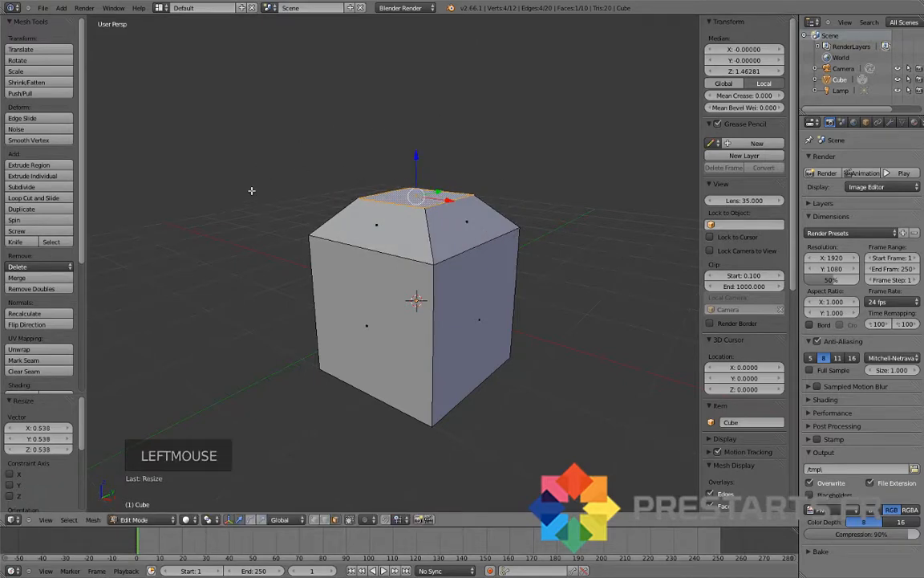
Extrude the reduced top face about 0.40 upward with the Extrude Individual tool.
key("ctrl+f")
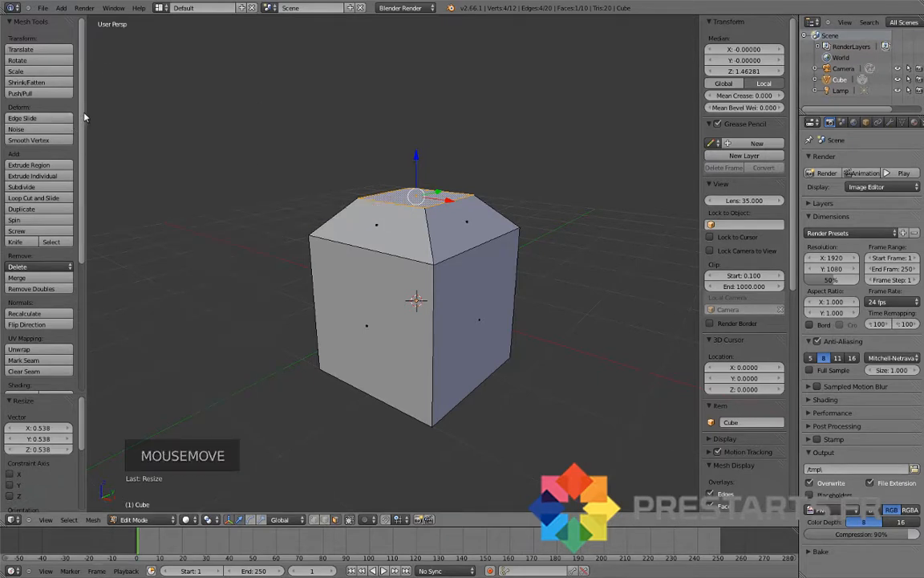
left_click_drag(85, 113, 87, 69)
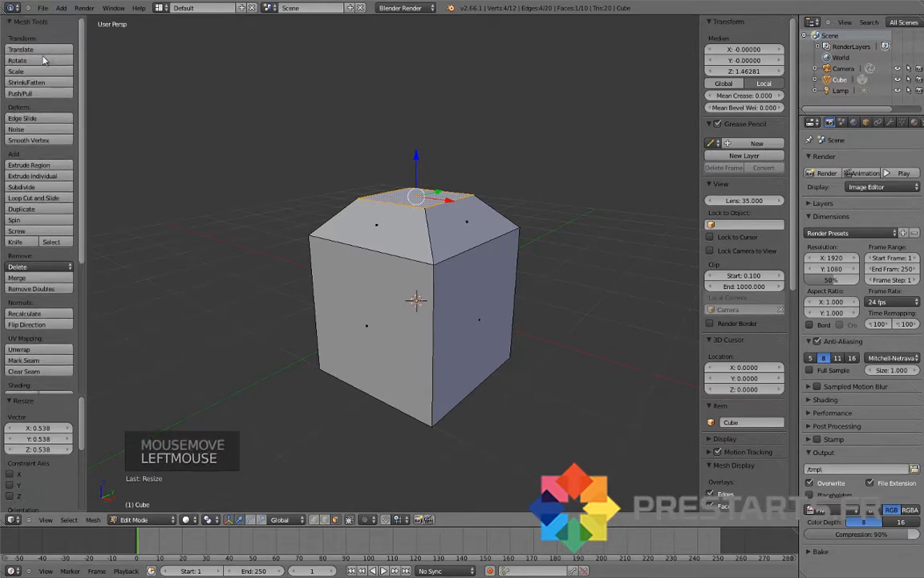
middle_click_drag(285, 183, 274, 212)
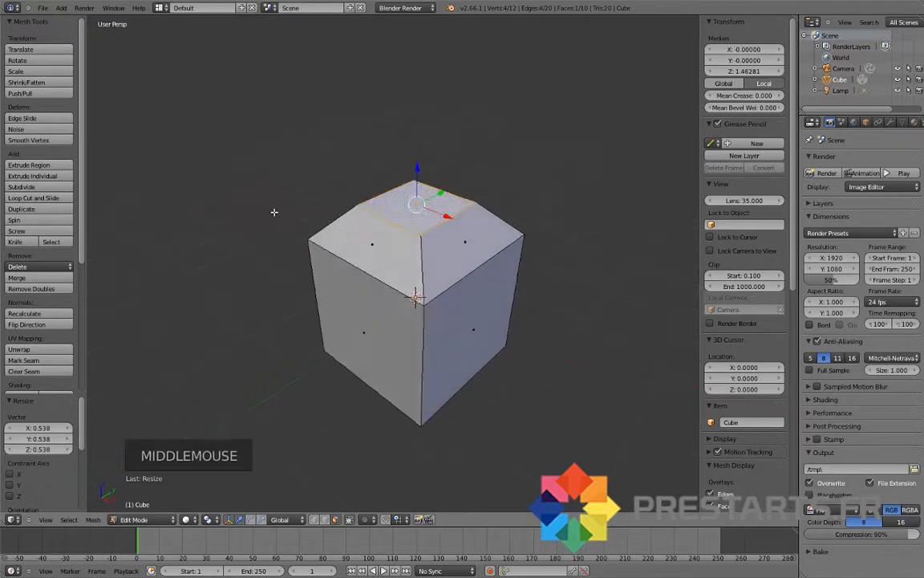
left_click(56, 176)
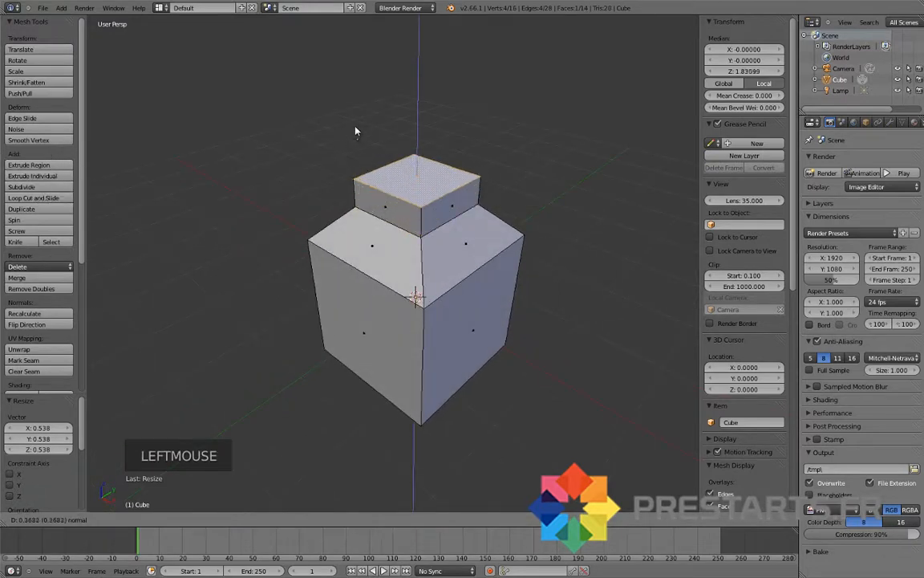
left_click(361, 148)
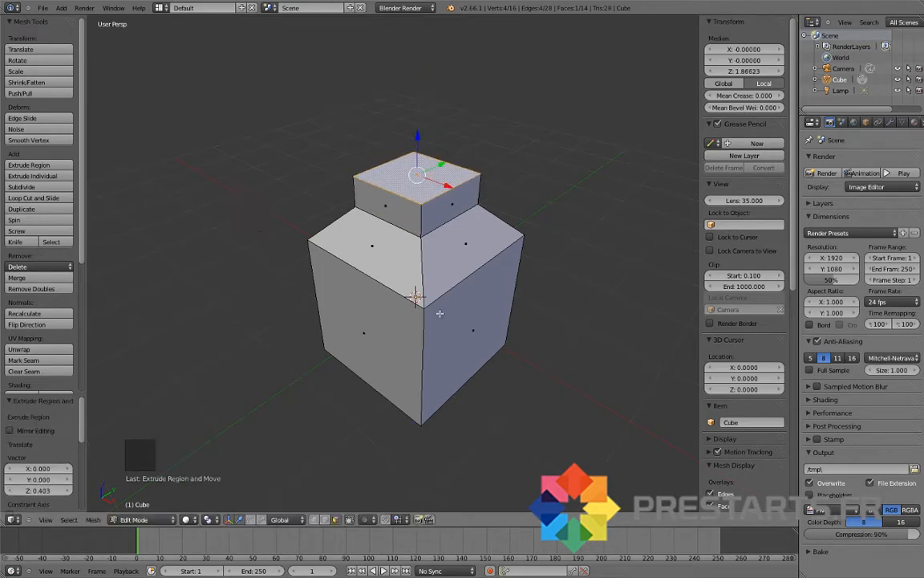
Add three vertical loop cuts around the model with Loop Cut and Slide and deselect all geometry.
middle_click_drag(440, 313, 414, 307)
key("a")
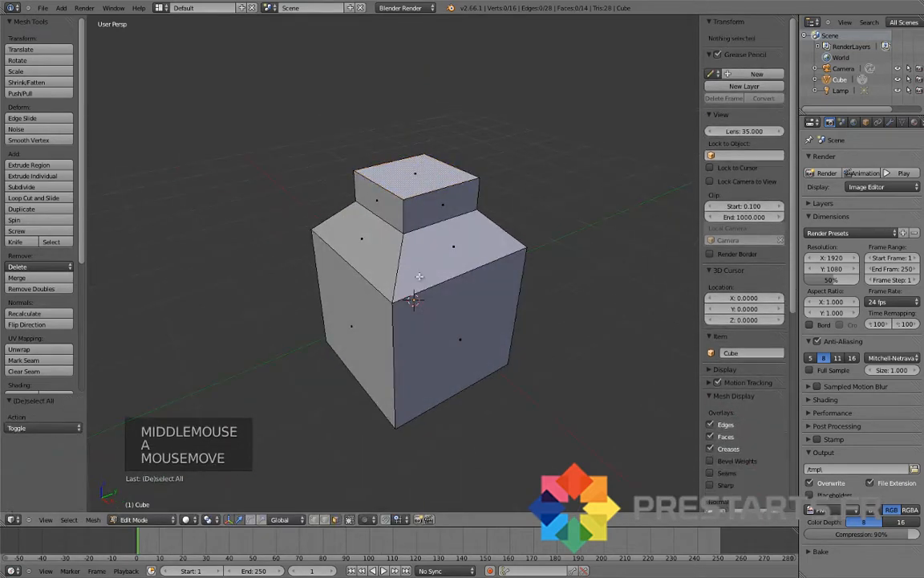
mouse_move(424, 268)
middle_mouse_down()
mouse_move(385, 243)
mouse_move(442, 239)
mouse_move(428, 250)
middle_mouse_up()
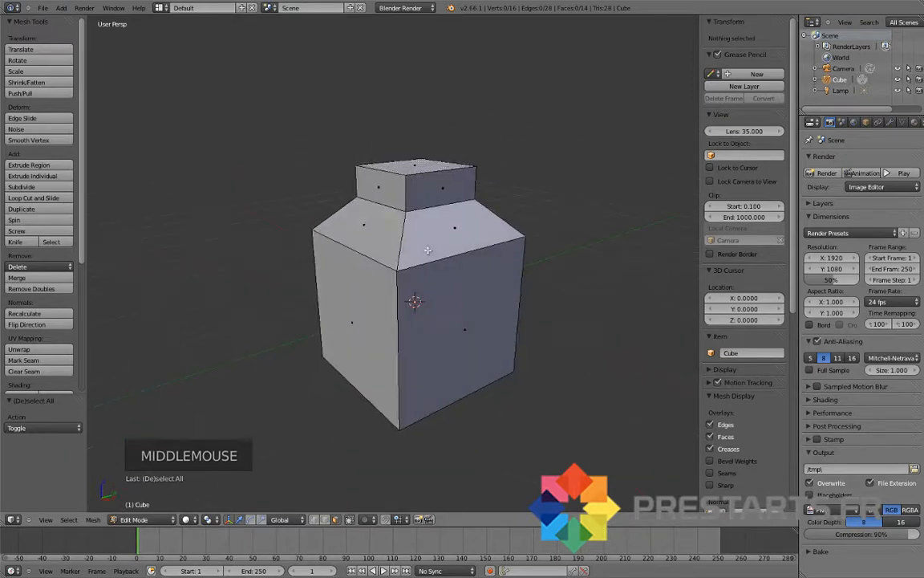
key("ctrl+r")
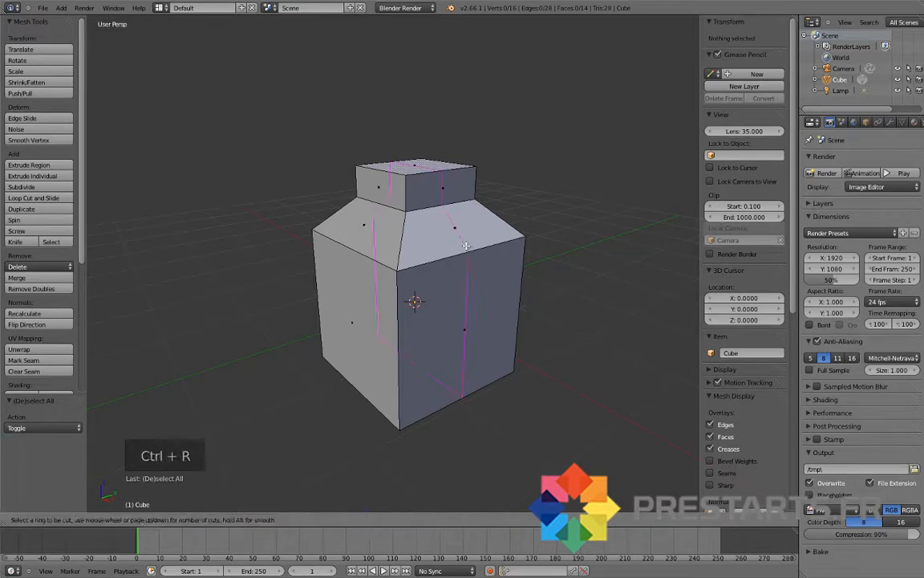
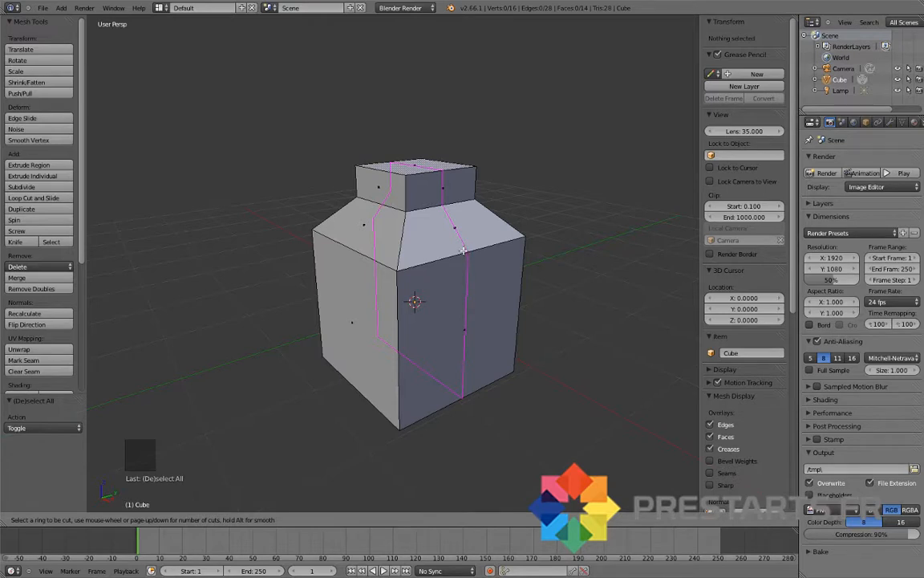
scroll(463, 250, "up", 1)
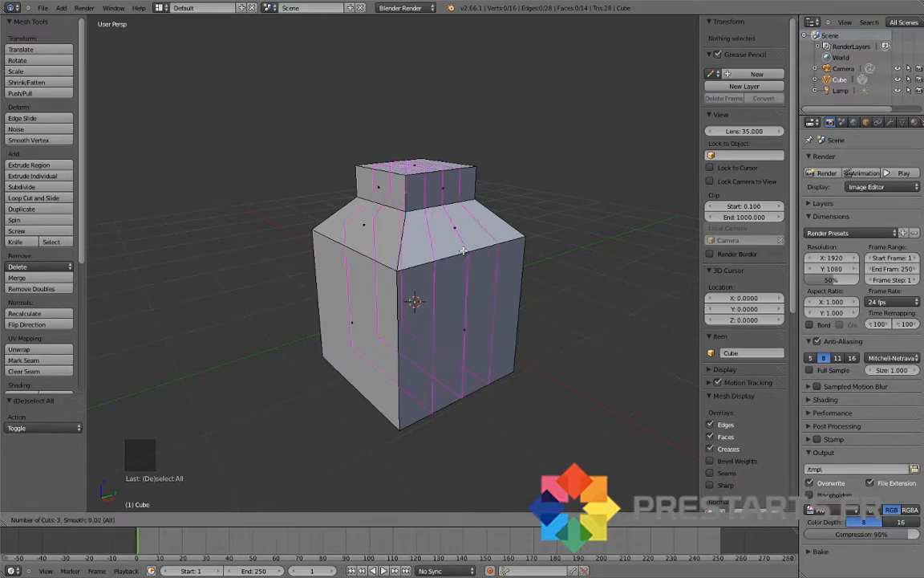
scroll(463, 250, "up", 1)
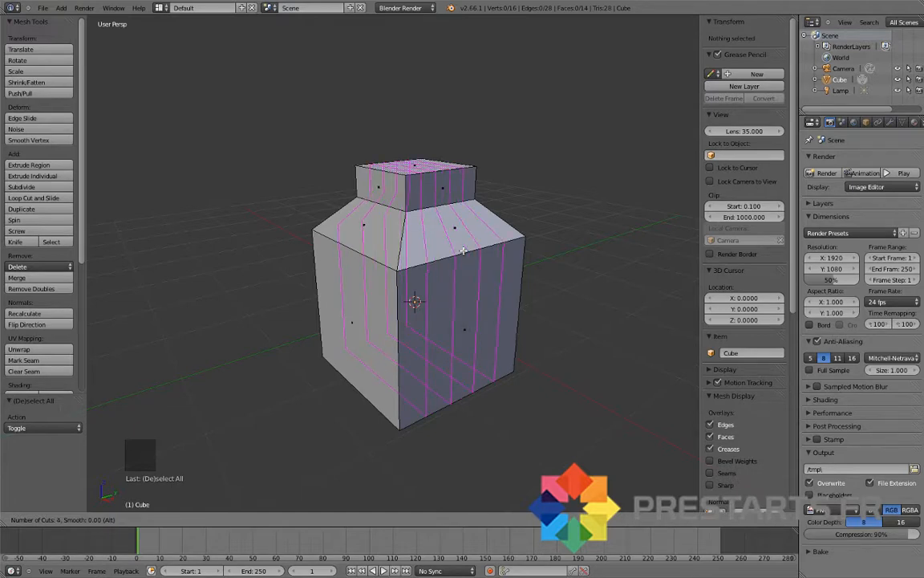
scroll(463, 250, "down", 1)
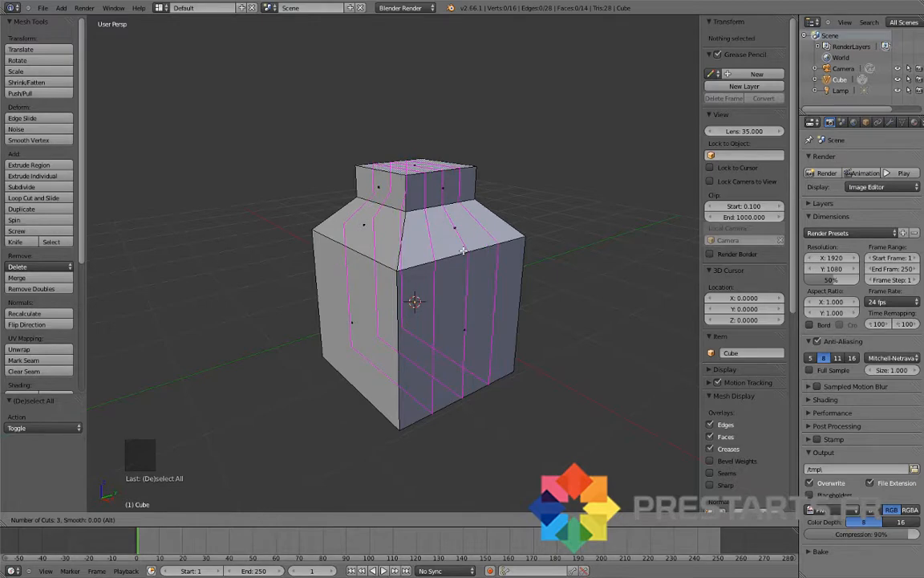
left_click(463, 250)
middle_click_drag(466, 265, 580, 231)
key("a")
Select the middle cut's neck, shoulder and body edges one by one, and deselect everything.
middle_click_drag(524, 233, 434, 252)
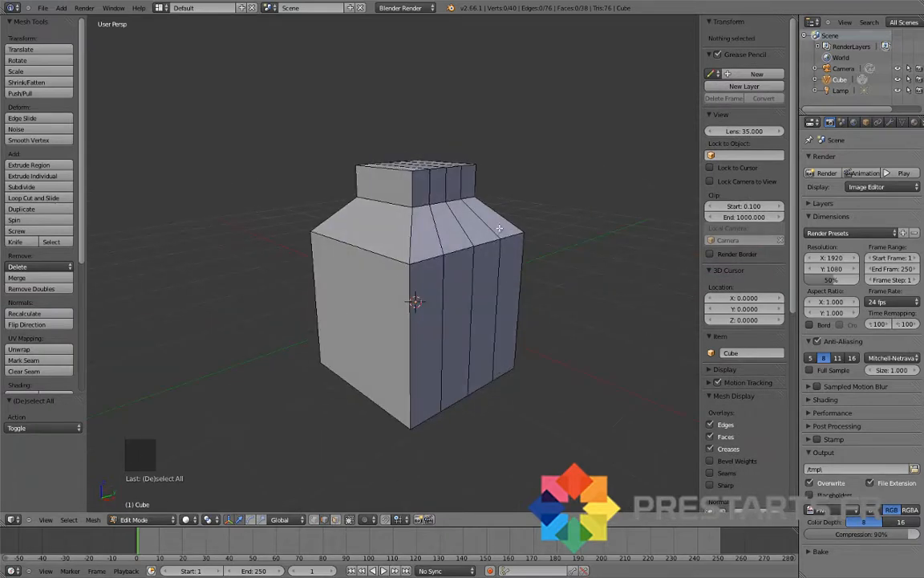
right_click(461, 224)
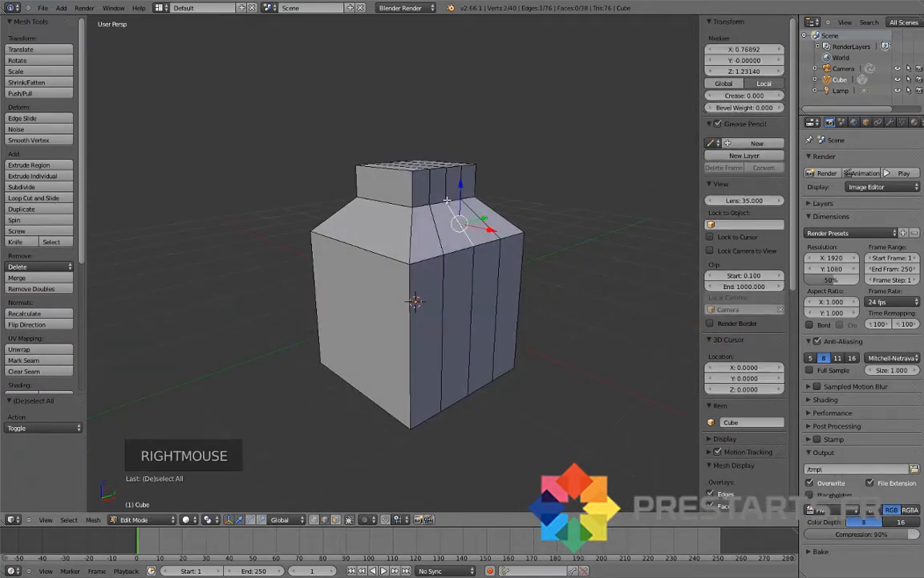
right_click(470, 291, "shift")
right_click(460, 289, "shift")
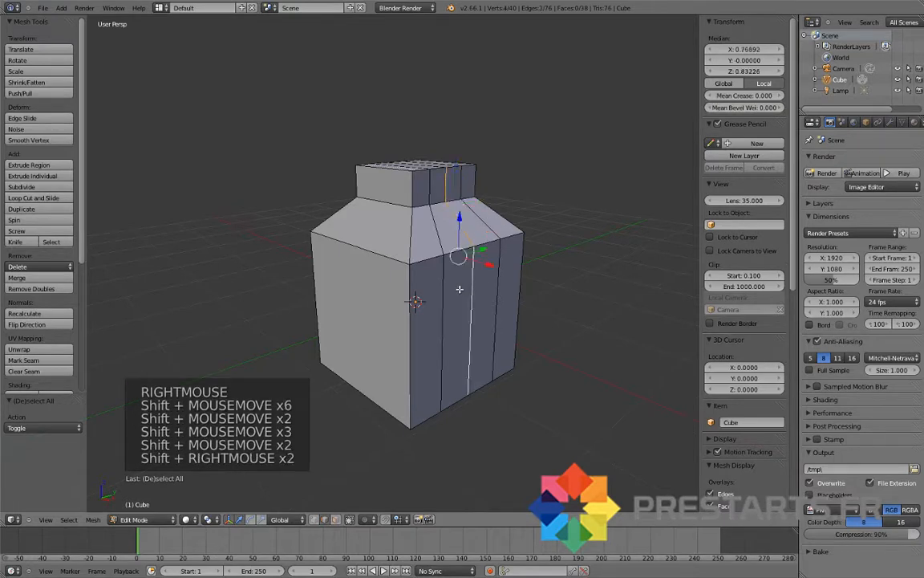
key("a")
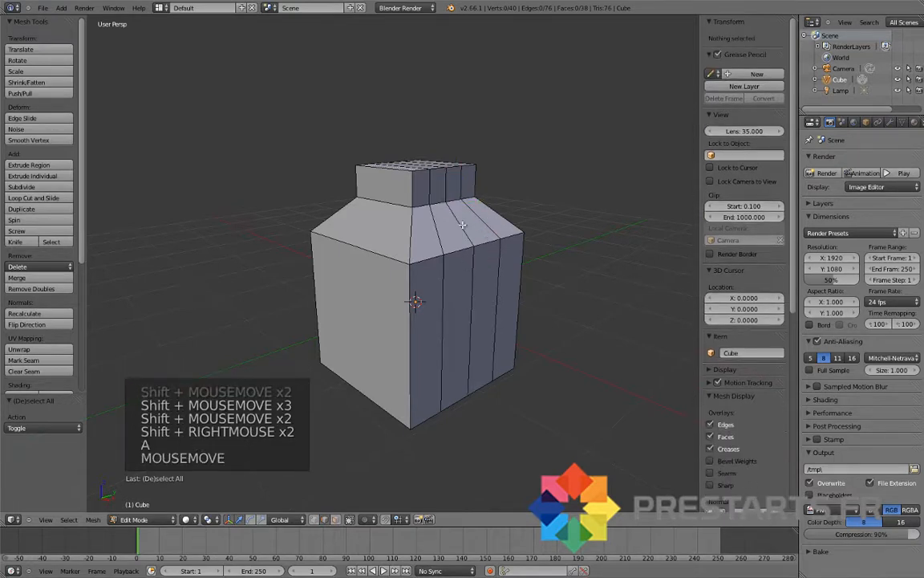
Select the middle vertical edge loop around the model, delete it as an edge loop, and deselect everything.
right_click(480, 253, "alt")
middle_click_drag(482, 253, 237, 286)
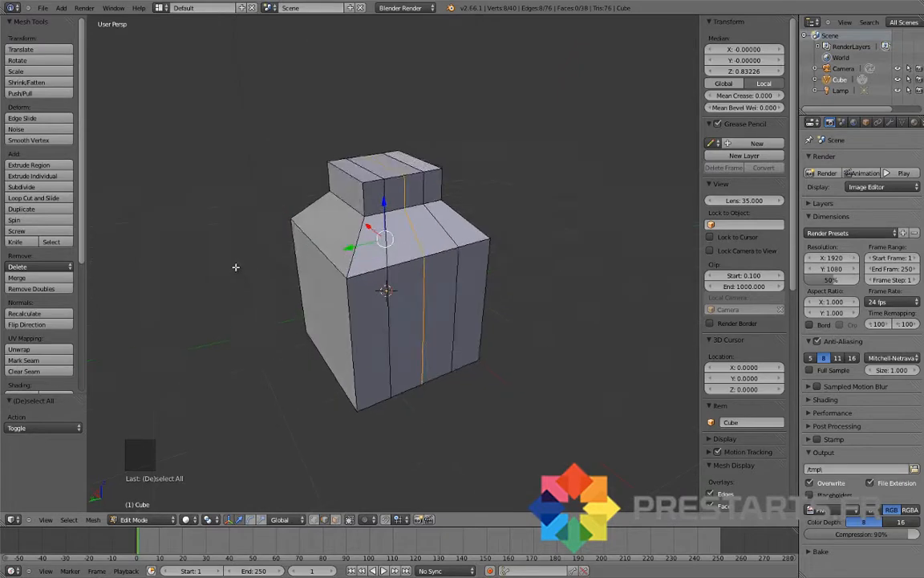
key("x")
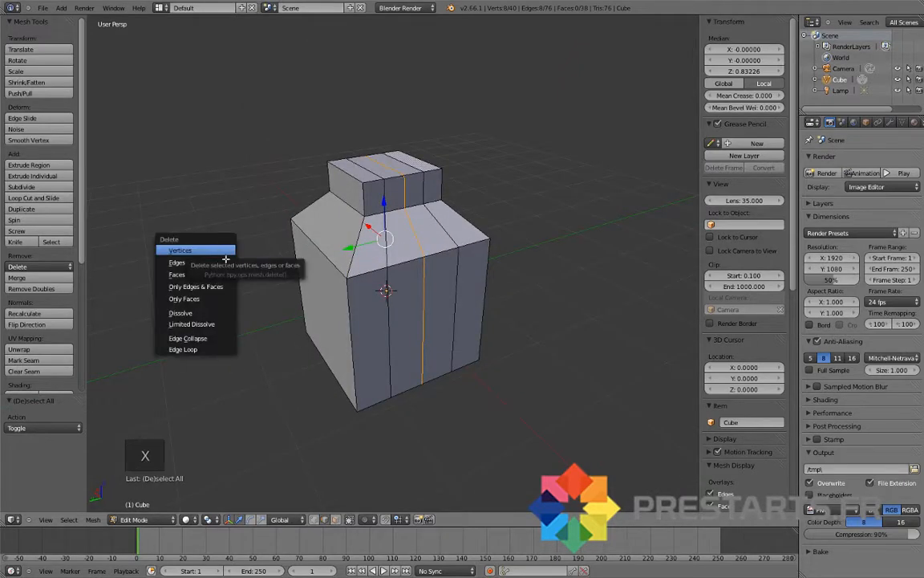
left_click(215, 350)
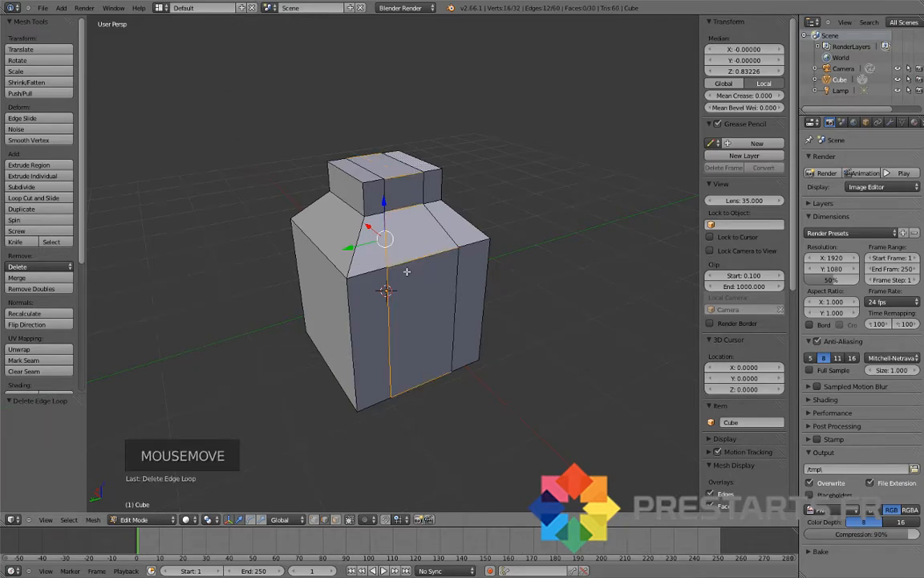
key("a")
Delete the wide middle face of the body's side in face selection mode and return to edge selection mode.
mouse_move(407, 272)
middle_mouse_down()
mouse_move(347, 284)
mouse_move(421, 264)
mouse_move(413, 272)
middle_mouse_up()
left_click(336, 520)
right_click(437, 298)
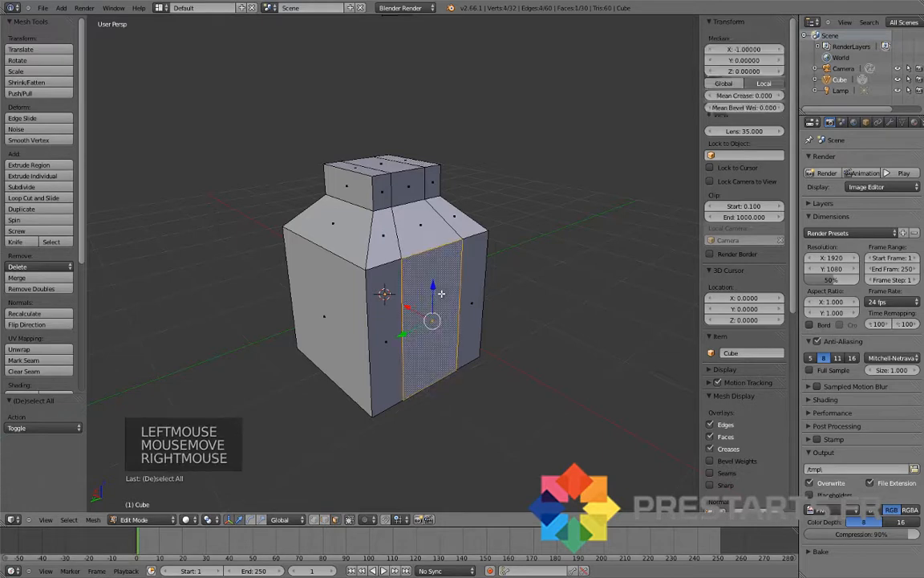
key("x")
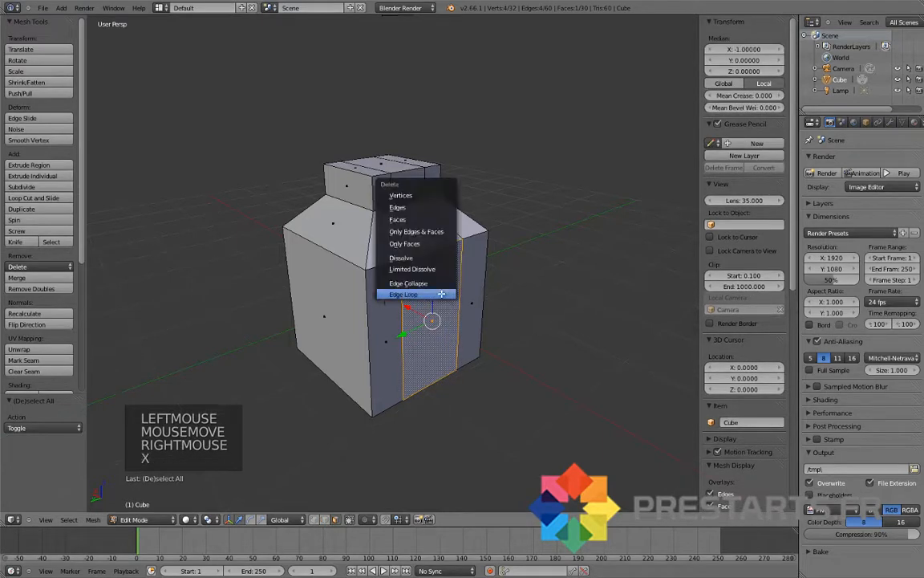
left_click(428, 217)
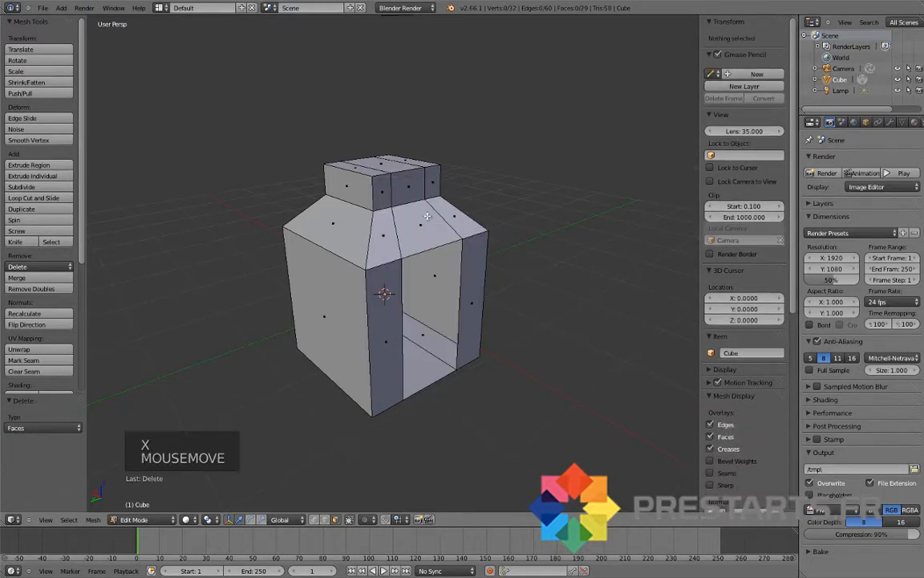
left_click(322, 520)
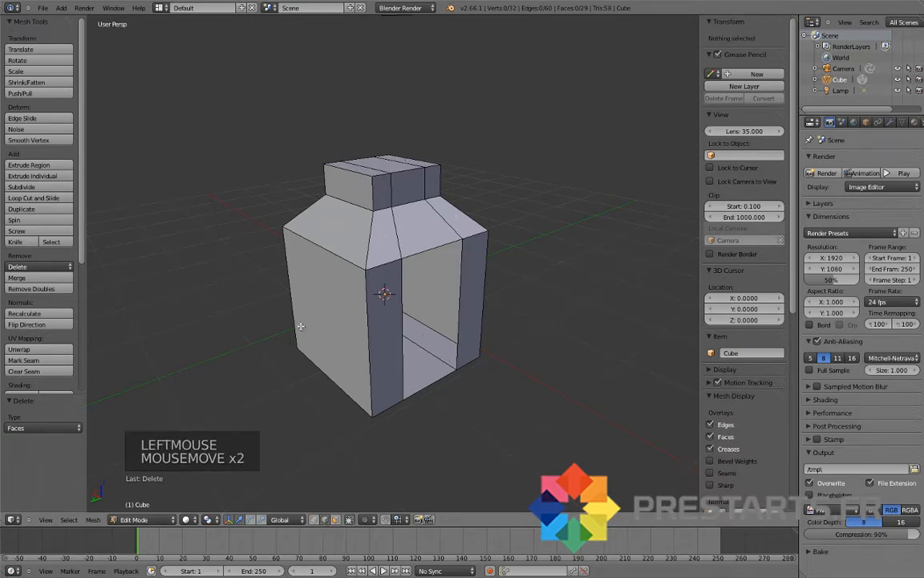
Select the four edges around the opening one by one, fill them with a face, and deselect everything.
scroll(292, 318, "up", 2)
middle_click_drag(292, 318, 283, 298)
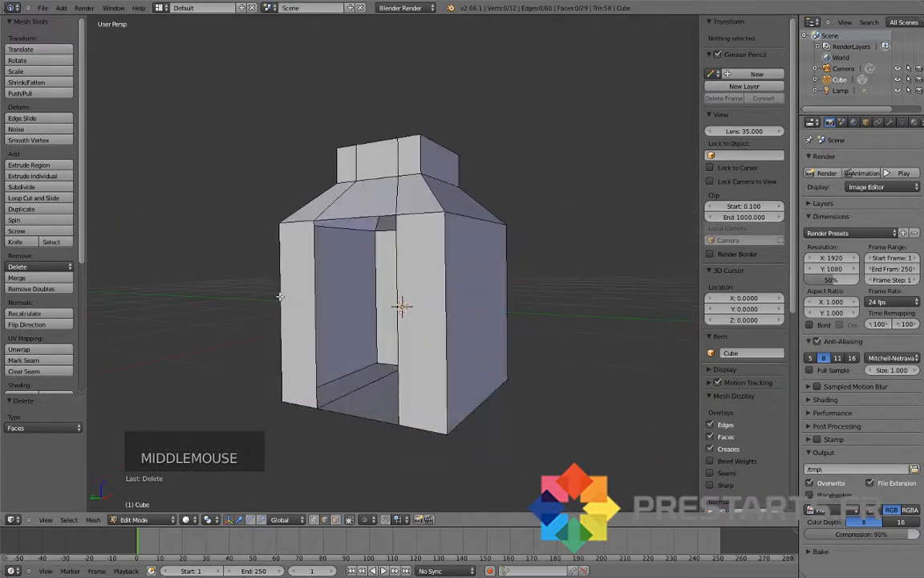
right_click(318, 326)
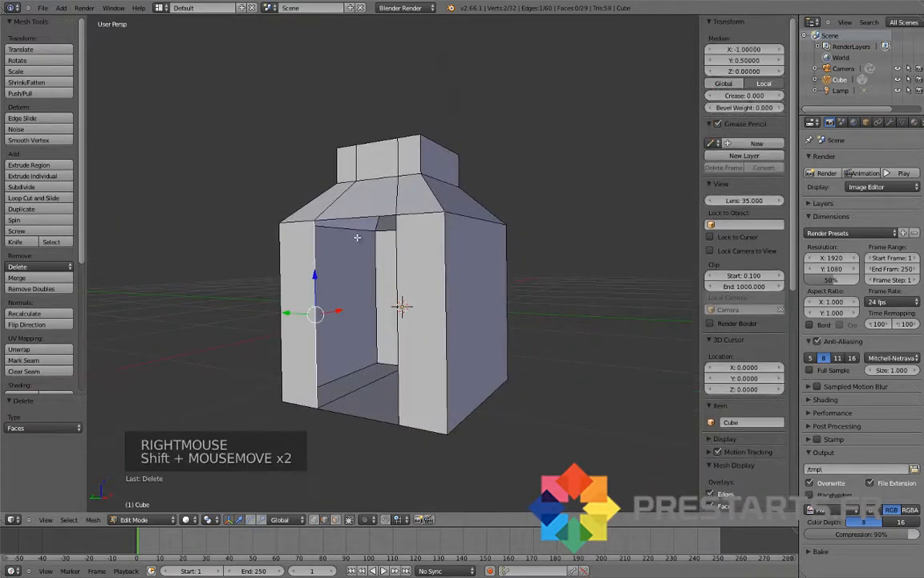
right_click(362, 218, "shift")
right_click(399, 285, "shift")
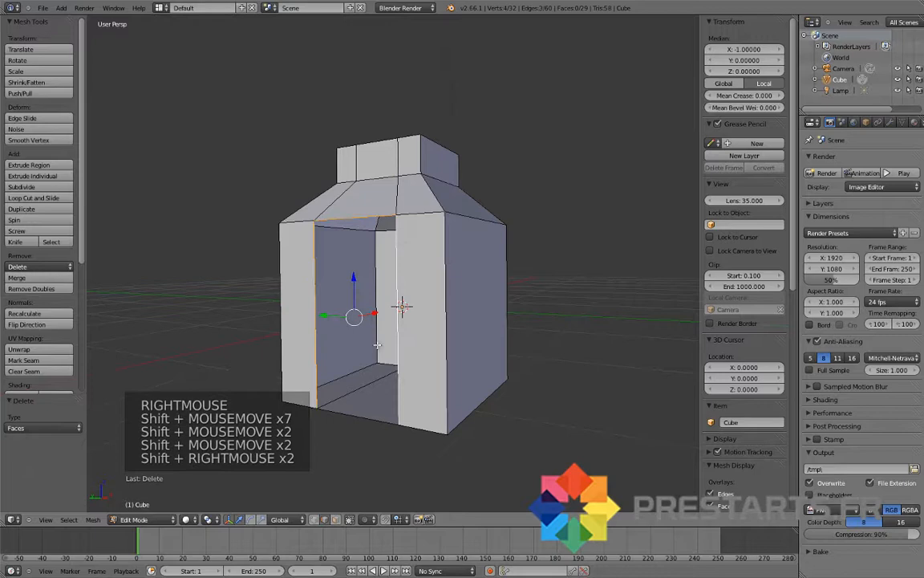
right_click(365, 417, "shift")
middle_click_drag(365, 416, 423, 410)
key("f")
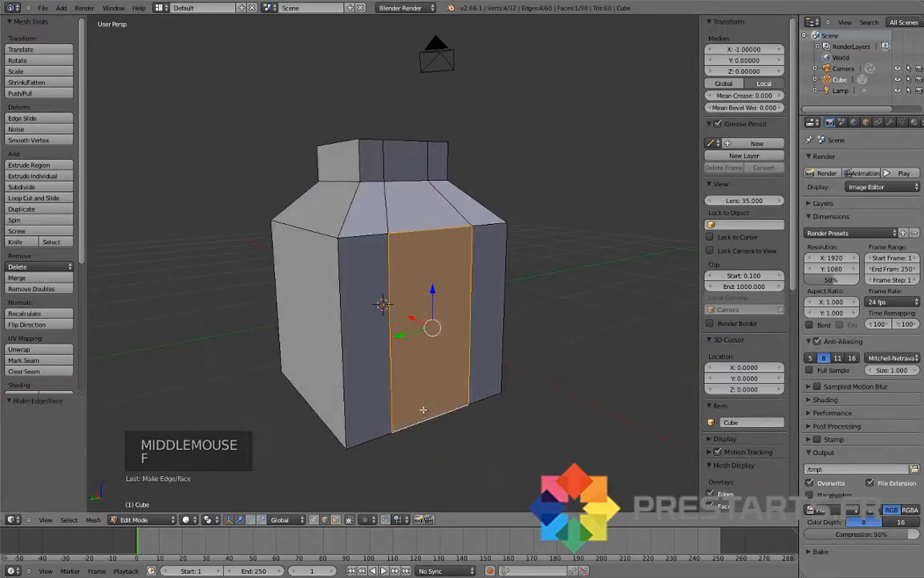
key("a")
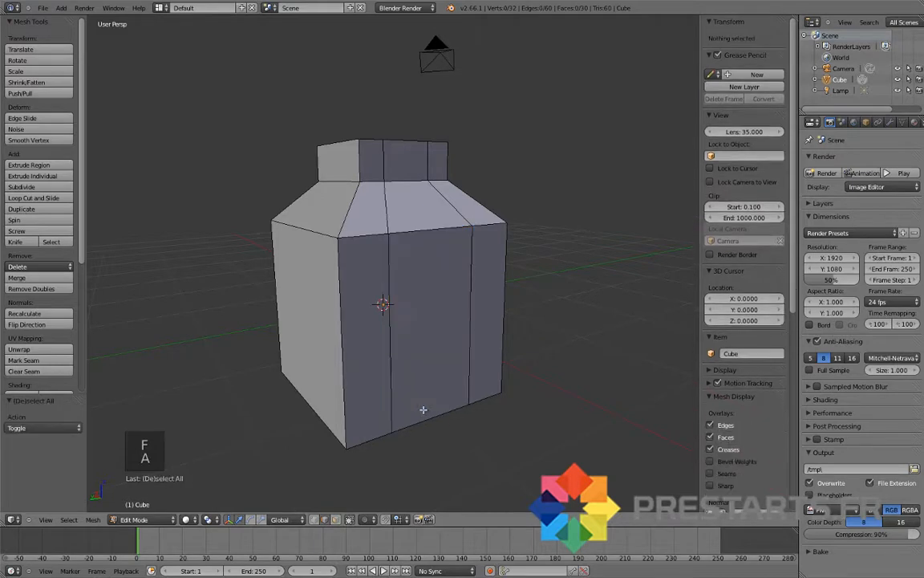
Undo the fill, recreate the face from only the opening's two vertical edges, and deselect everything.
key("ctrl+z")
key("ctrl+z")
key("ctrl+z")
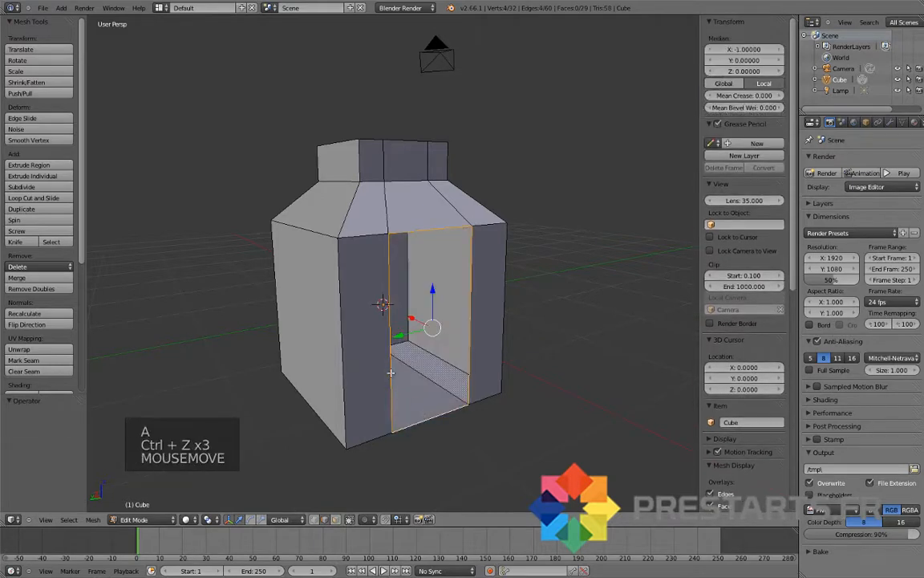
key("a")
right_click(390, 361)
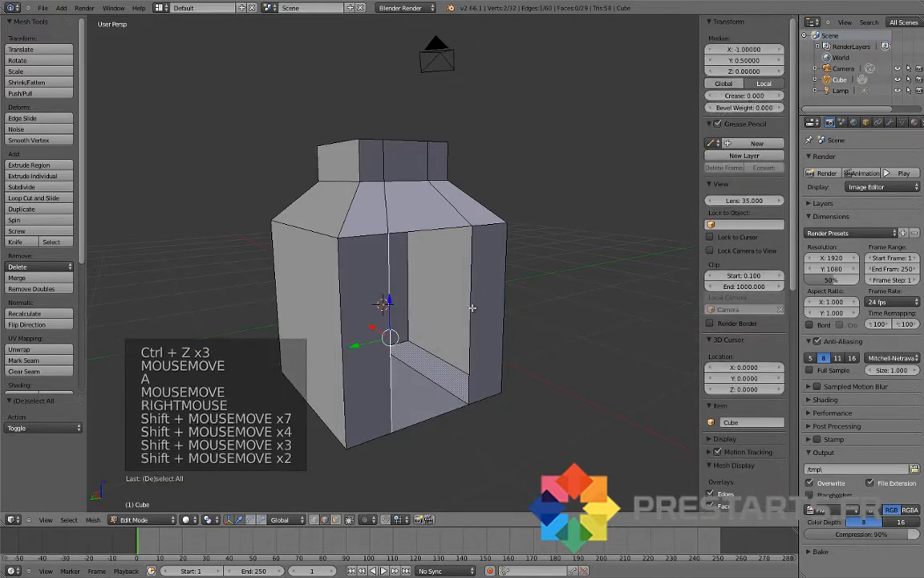
right_click(517, 316, "shift")
key("f")
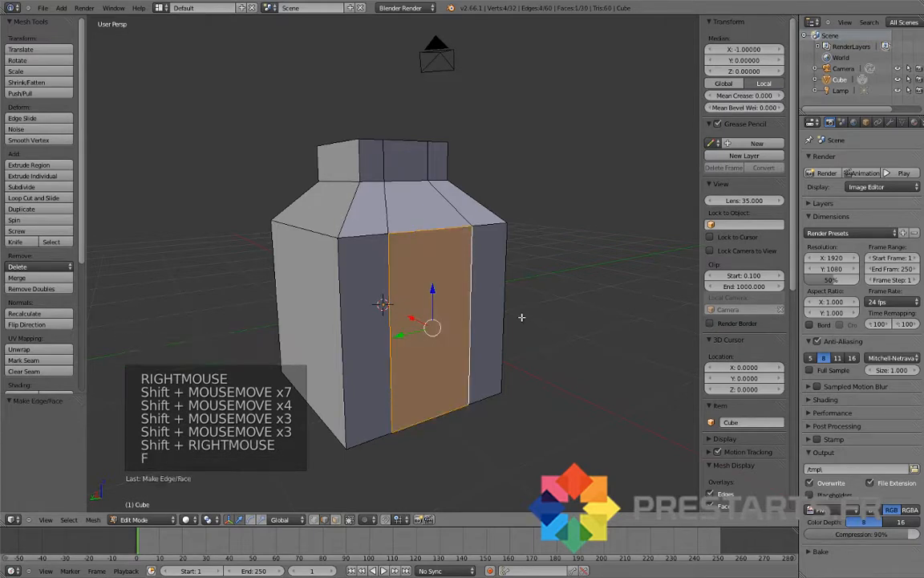
key("a")
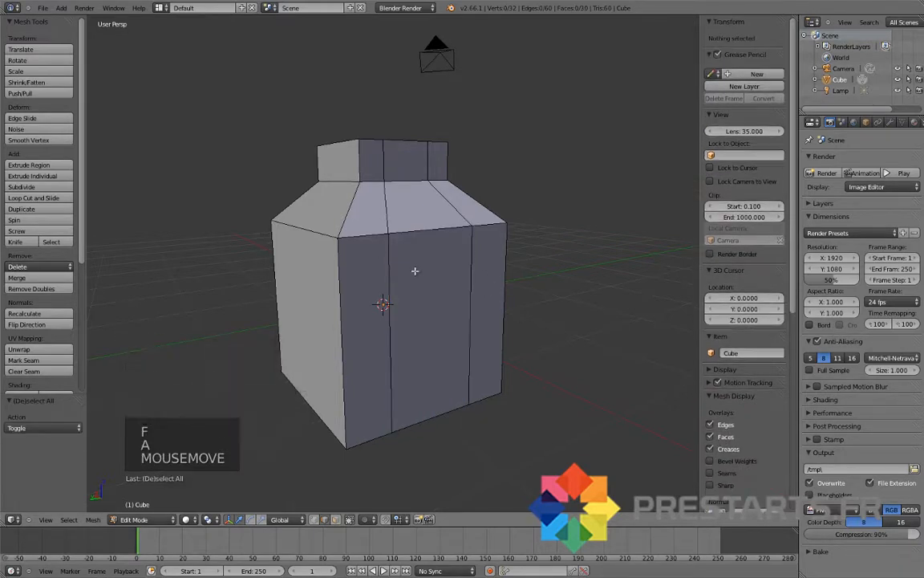
Undo the last fill, close the opening with a face made from its border edge loop, and deselect everything.
key("ctrl+z")
key("ctrl+z")
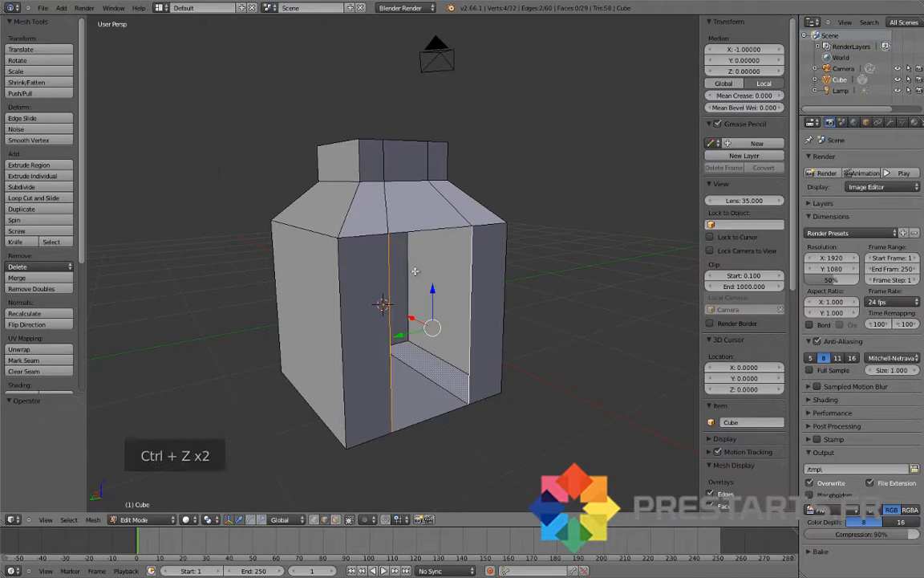
key("a")
right_click(387, 283, "alt")
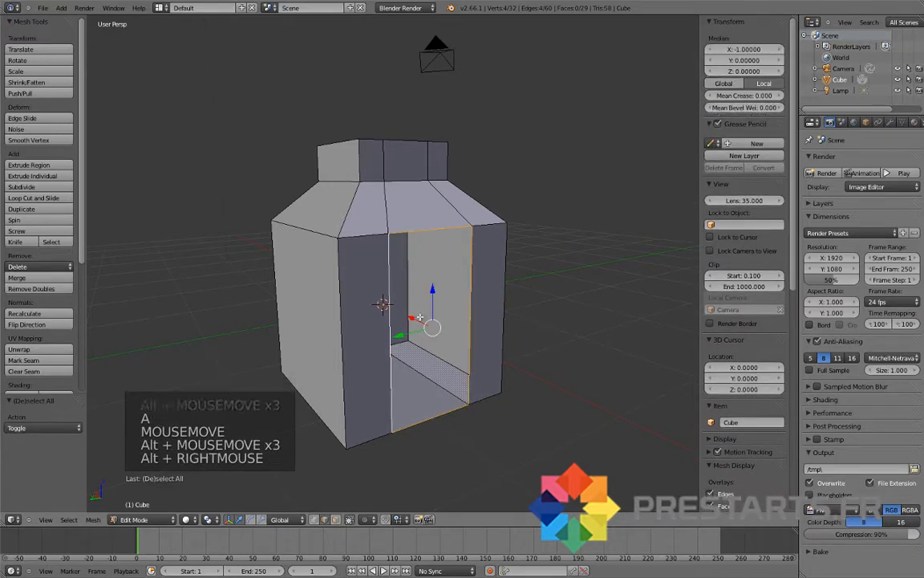
key("f")
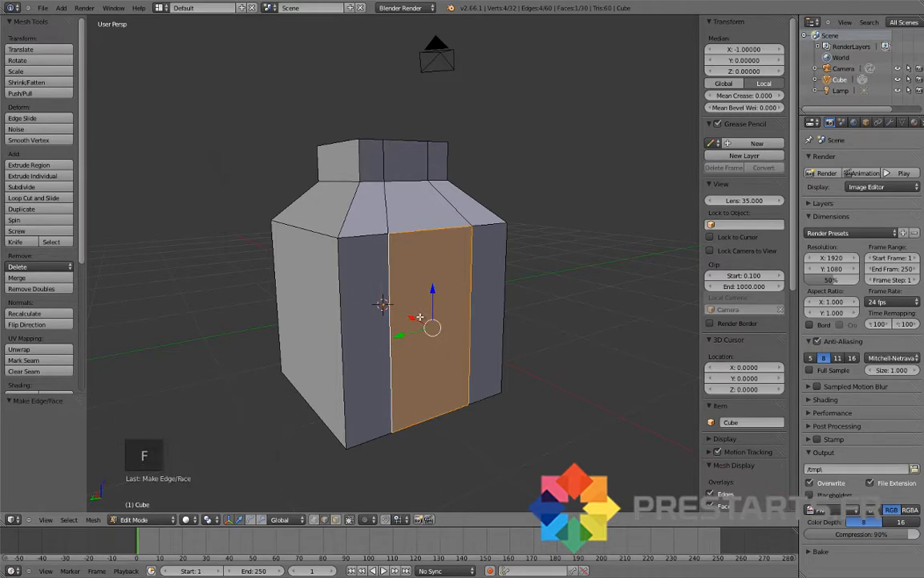
key("a")
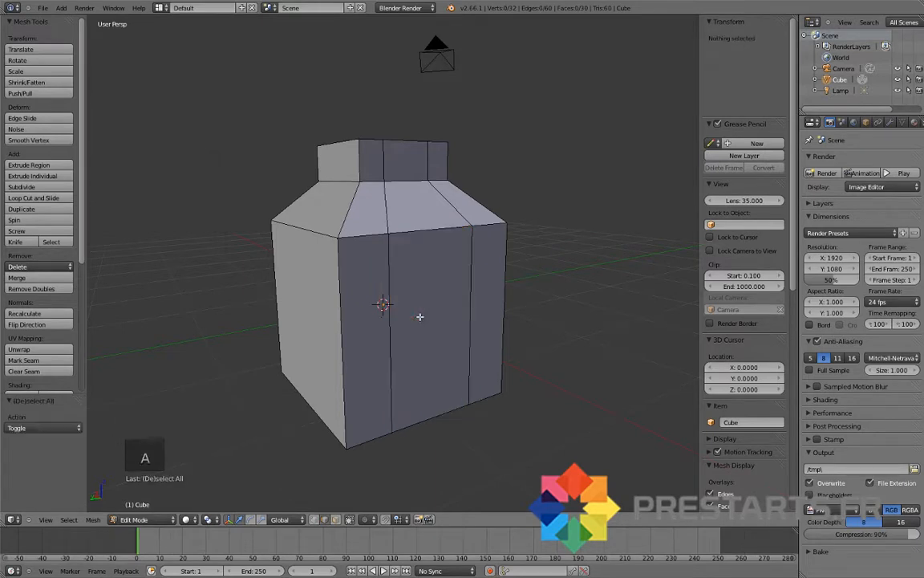
Select the corner edge loop running from the neck over the shoulder to the base.
middle_click_drag(384, 333, 333, 340)
right_click(348, 338, "alt")
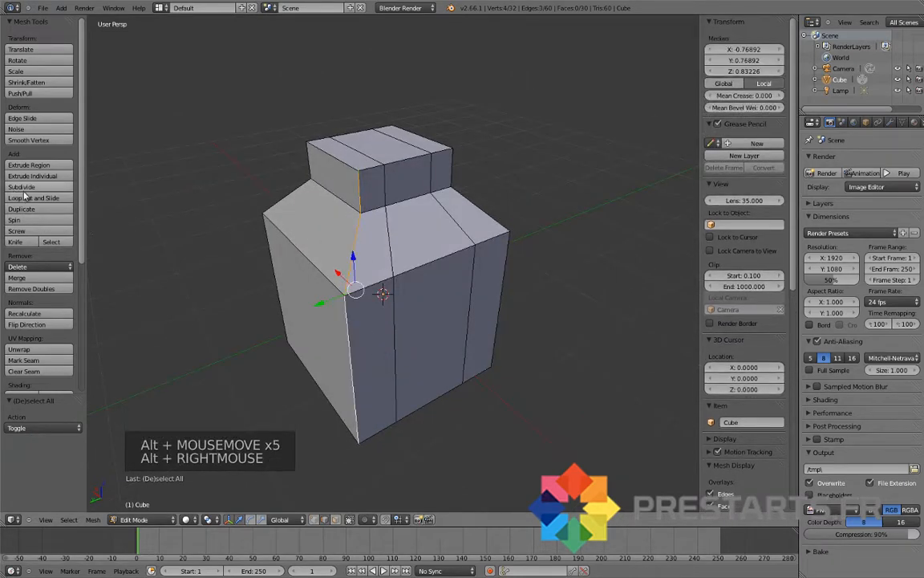
scroll(25, 233, "down", 4)
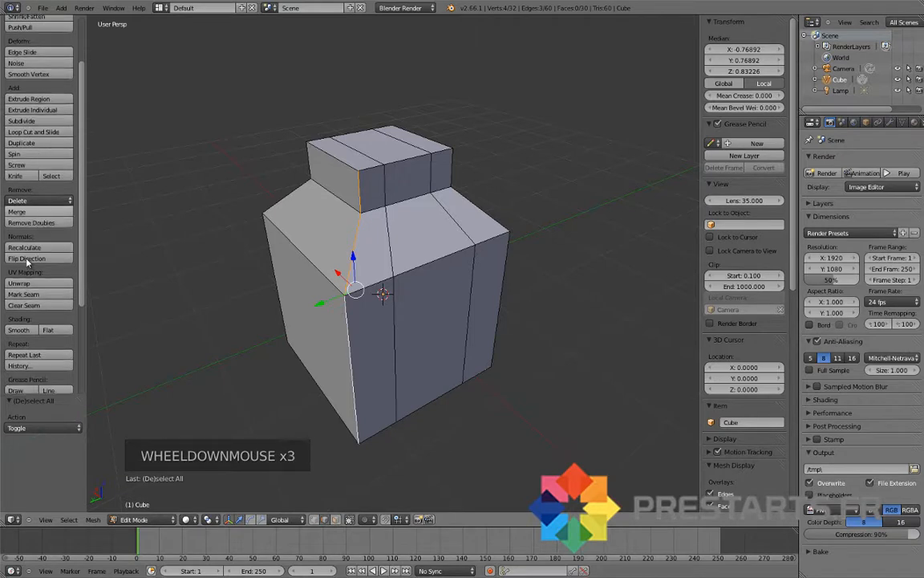
scroll(27, 262, "down", 4)
scroll(24, 269, "up", 5)
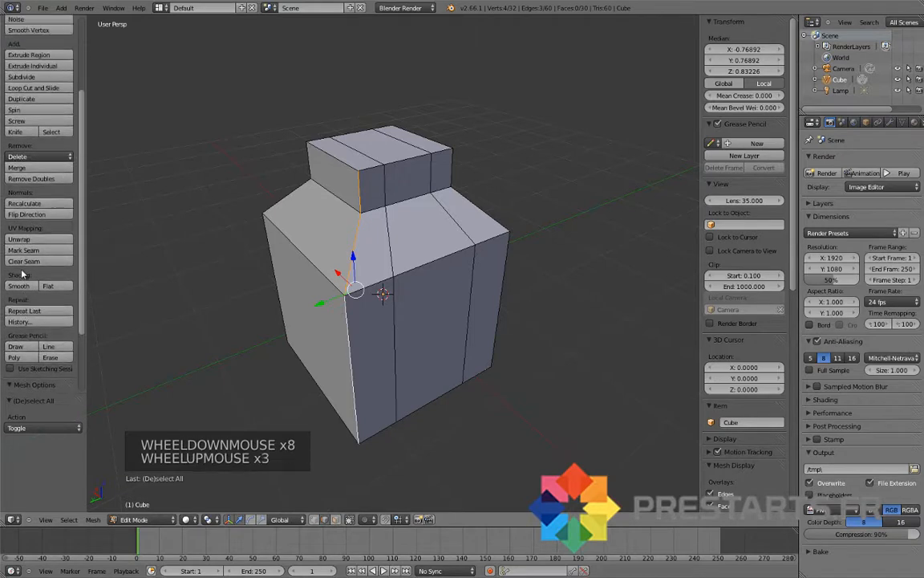
scroll(22, 274, "up", 3)
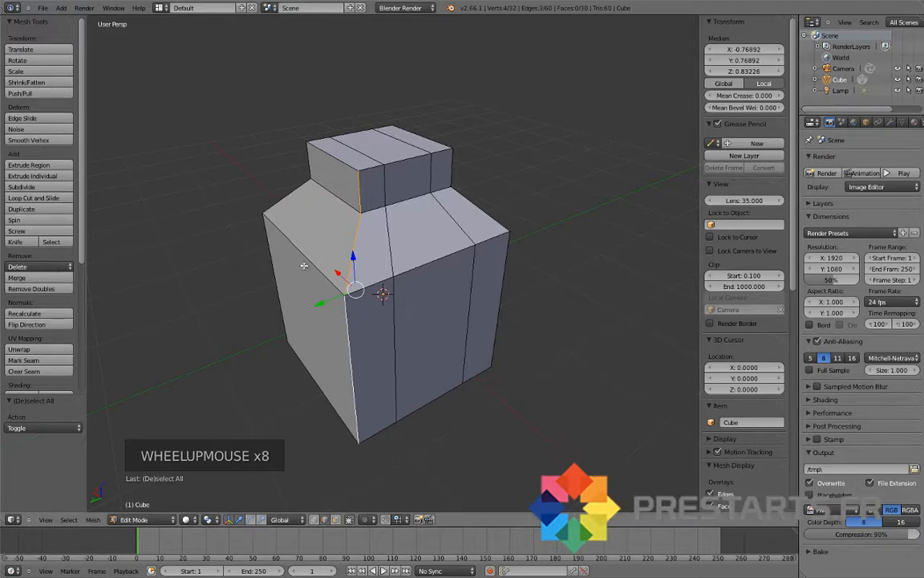
key("b")
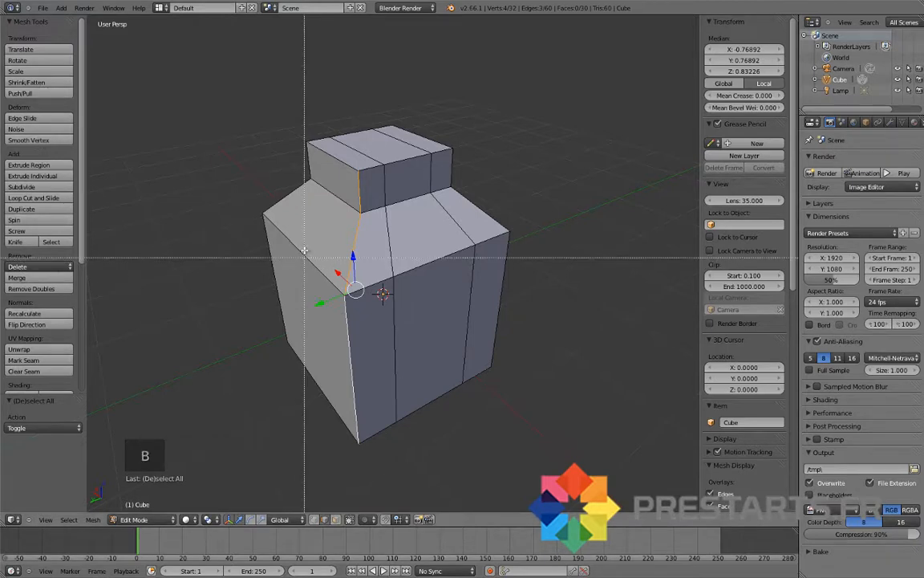
right_click(316, 239)
Bevel the selected corner edge loop with an offset of about 0.106 and 3 segments.
key("w")
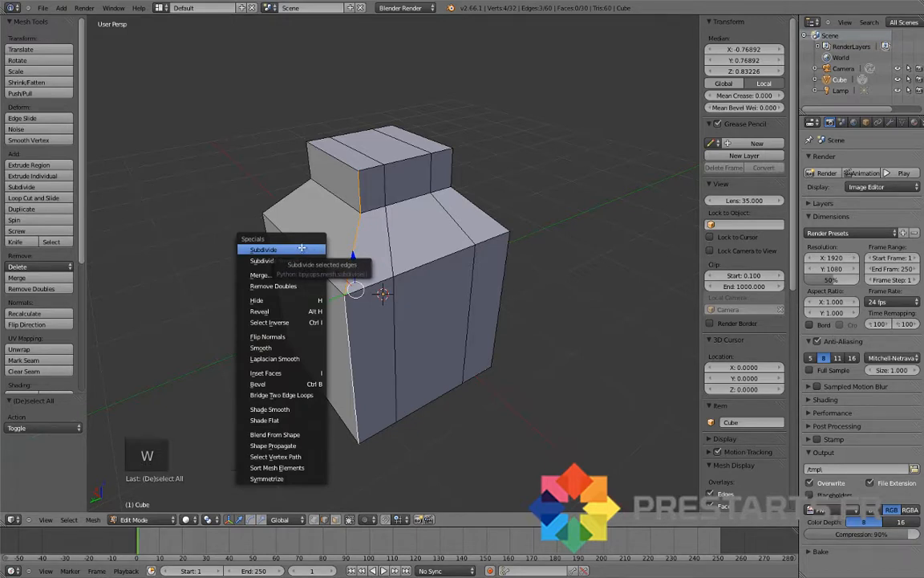
left_click(296, 385)
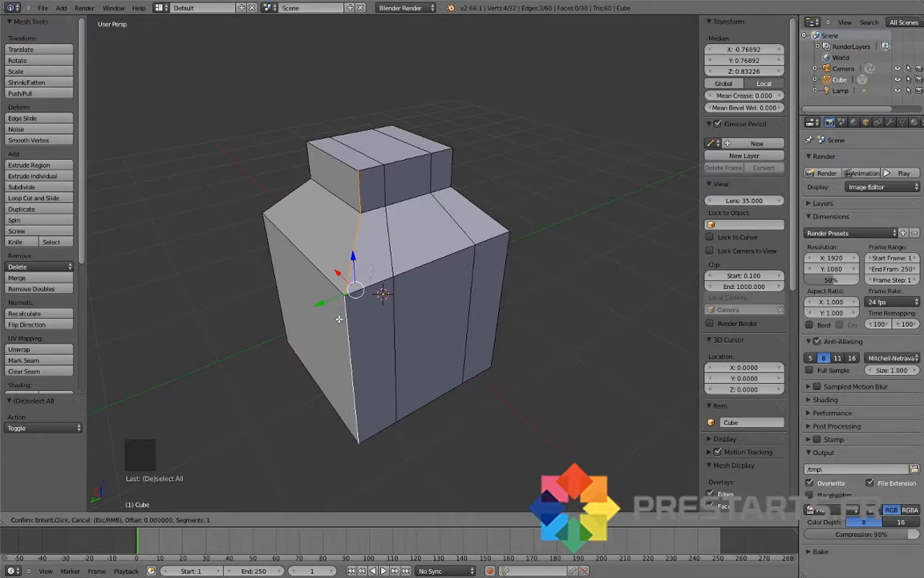
left_click(358, 340)
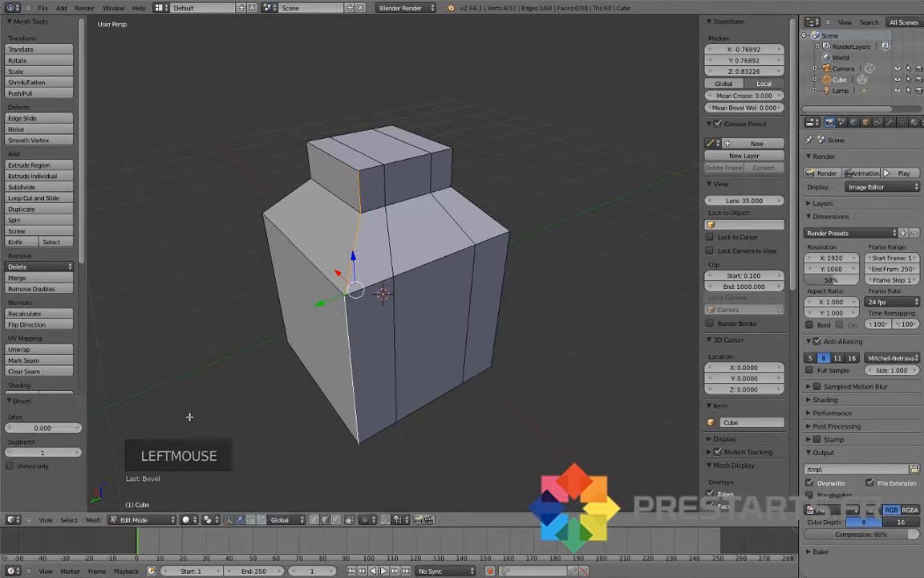
left_click_drag(61, 429, 92, 424)
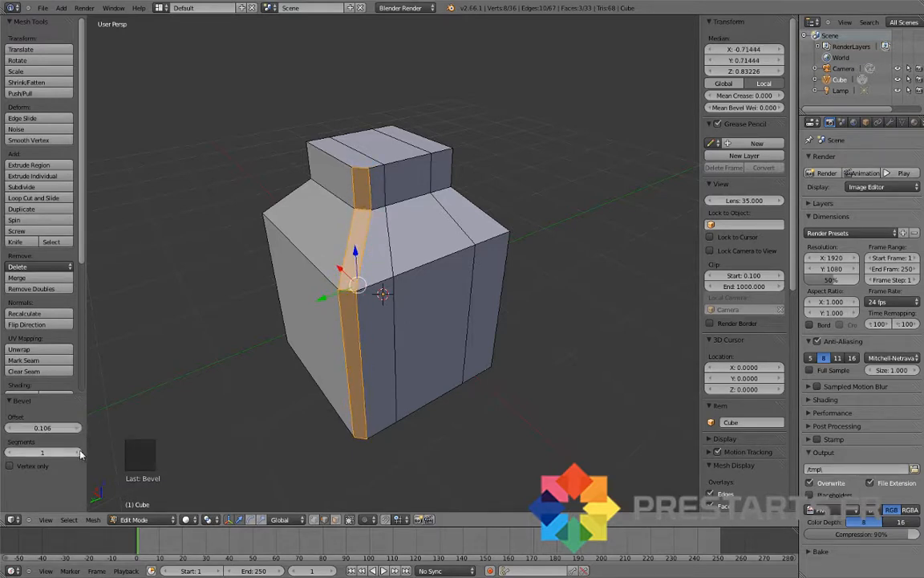
left_click(80, 455)
left_click(81, 454)
Adjust the corner bevel to an offset of about 0.152 and 5 segments in the last-operation settings.
middle_click_drag(438, 308, 405, 307)
scroll(448, 214, "up", 2)
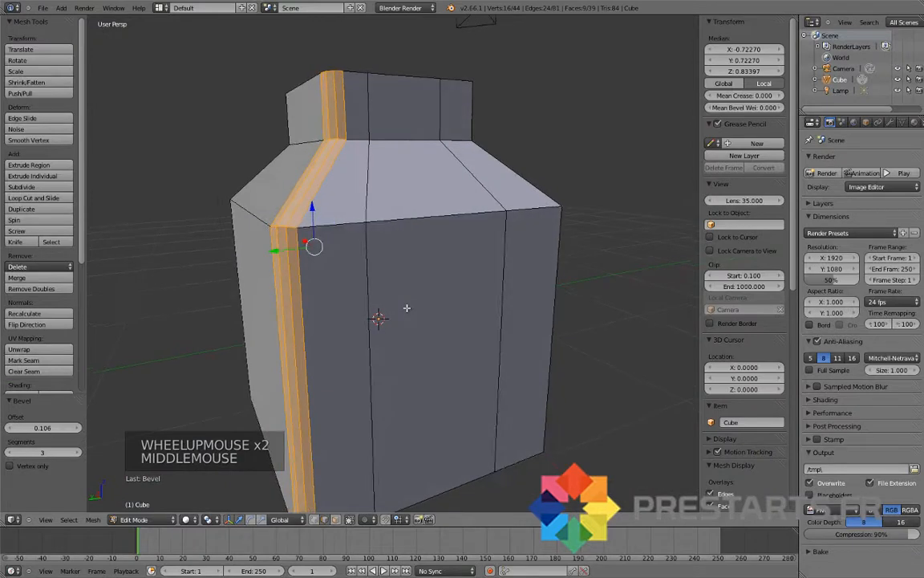
key("F6")
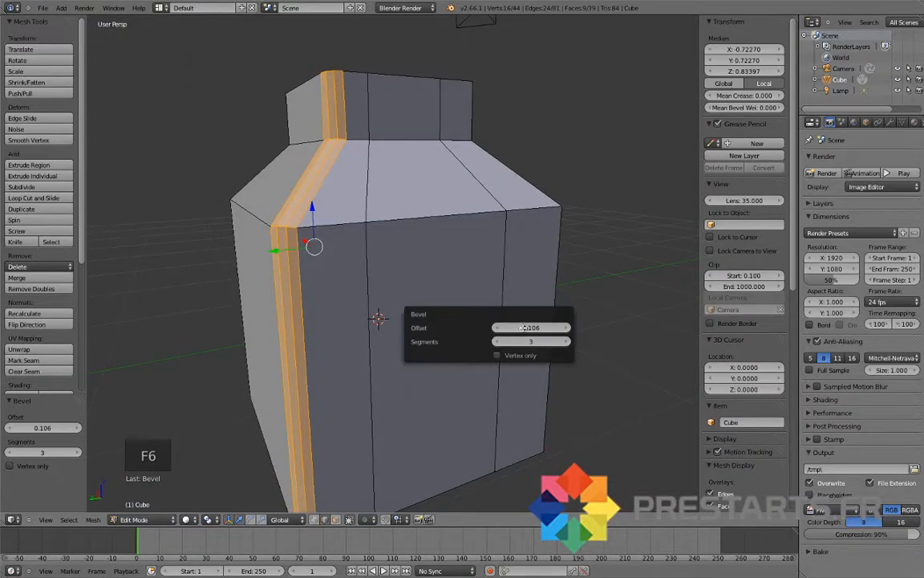
left_click_drag(523, 328, 545, 342)
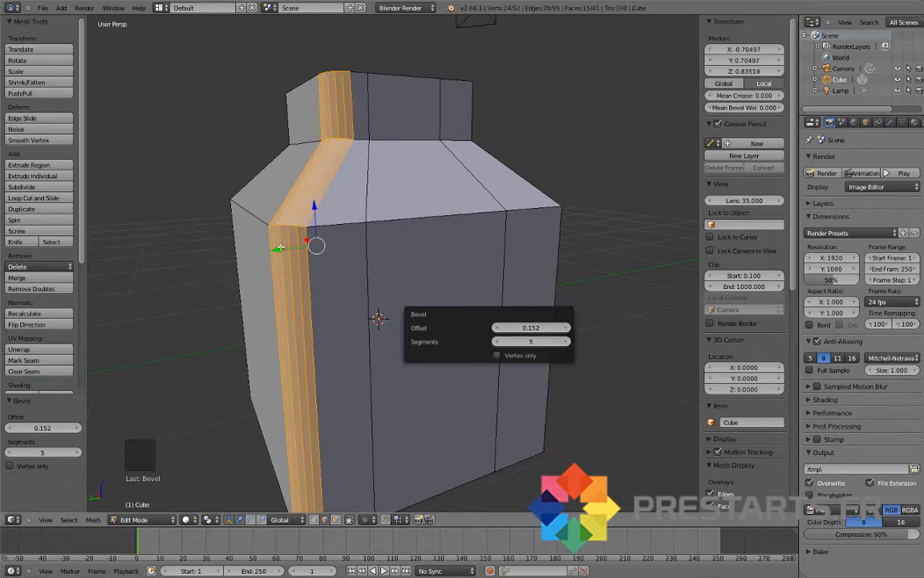
Try to bevel the selected corner strip again with an offset of 0 and 5 segments.
middle_click_drag(328, 307, 380, 307)
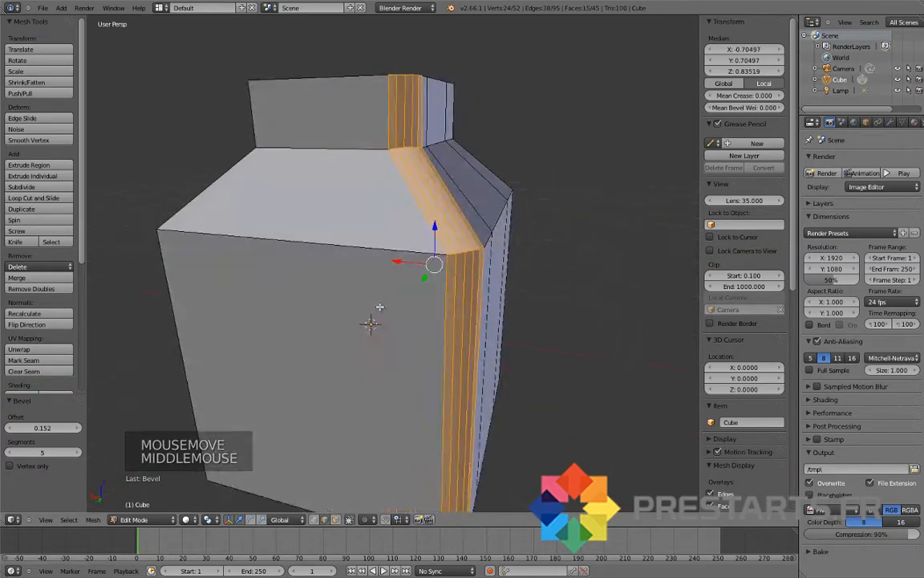
key("w")
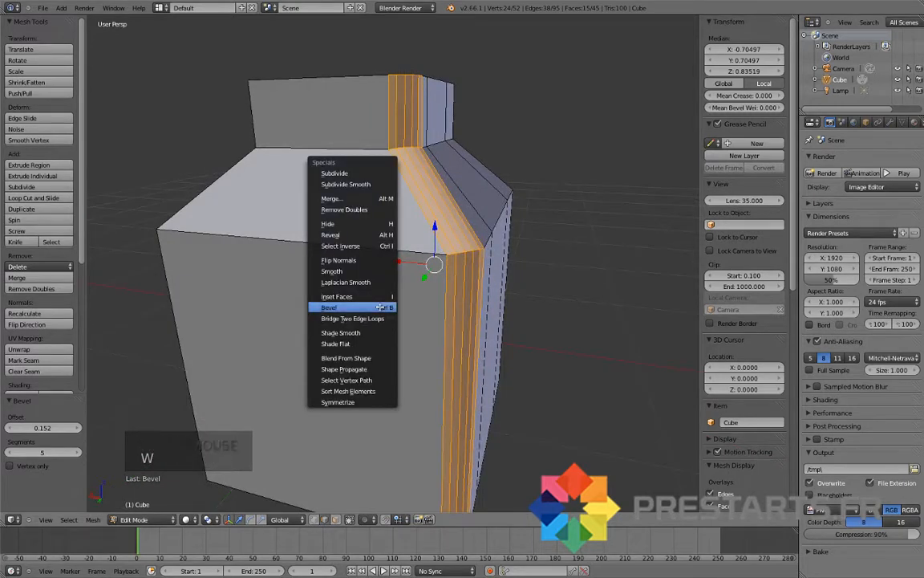
key("ctrl+b")
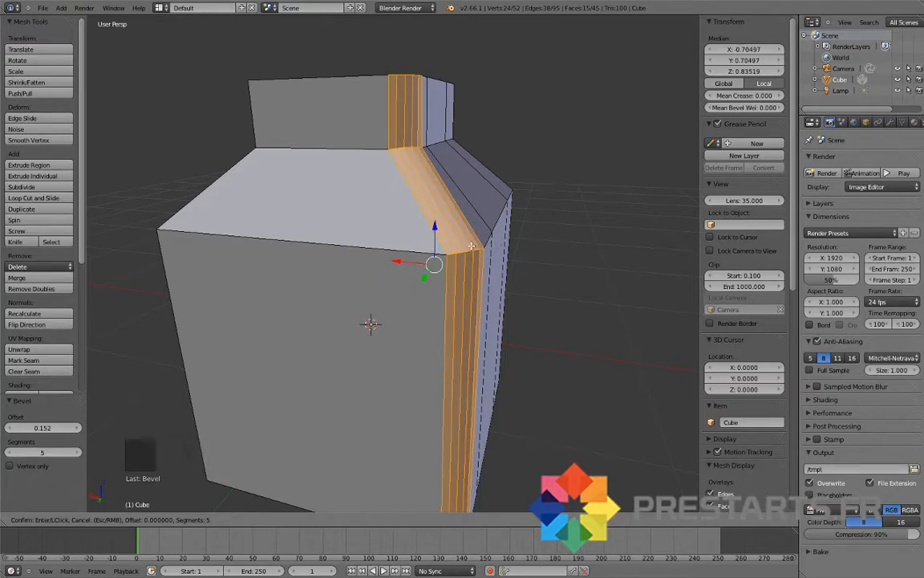
left_click(426, 237)
In face selection mode, select the central face of the body's unbeveled three-strip side and subdivide it with one cut.
key("w")
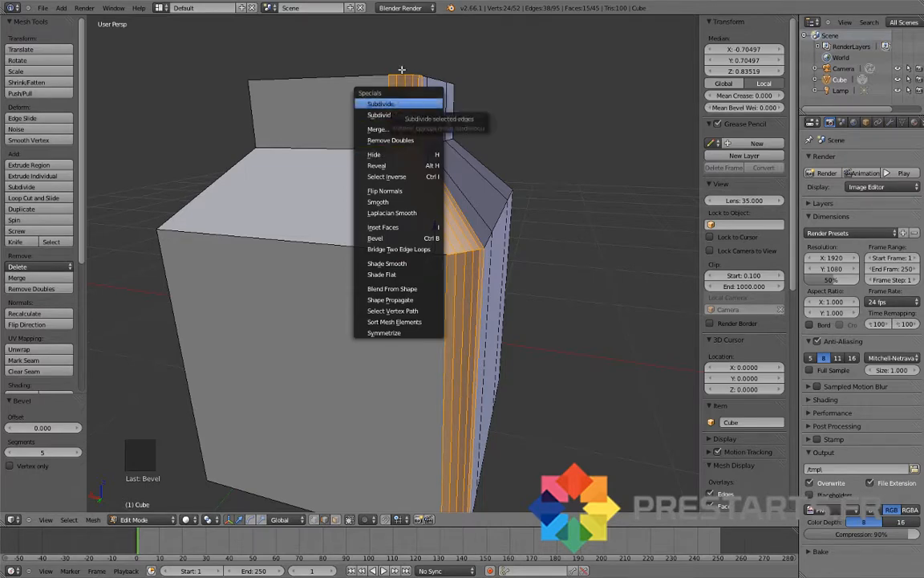
middle_click_drag(325, 297, 329, 367)
left_click(325, 382)
right_click(325, 384)
scroll(325, 383, "down", 1)
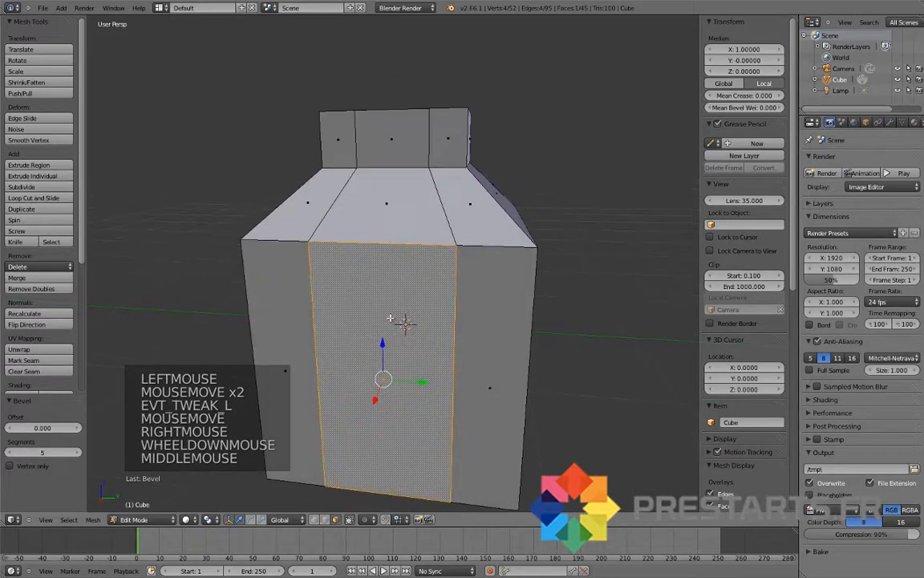
key("w")
left_click(352, 183)
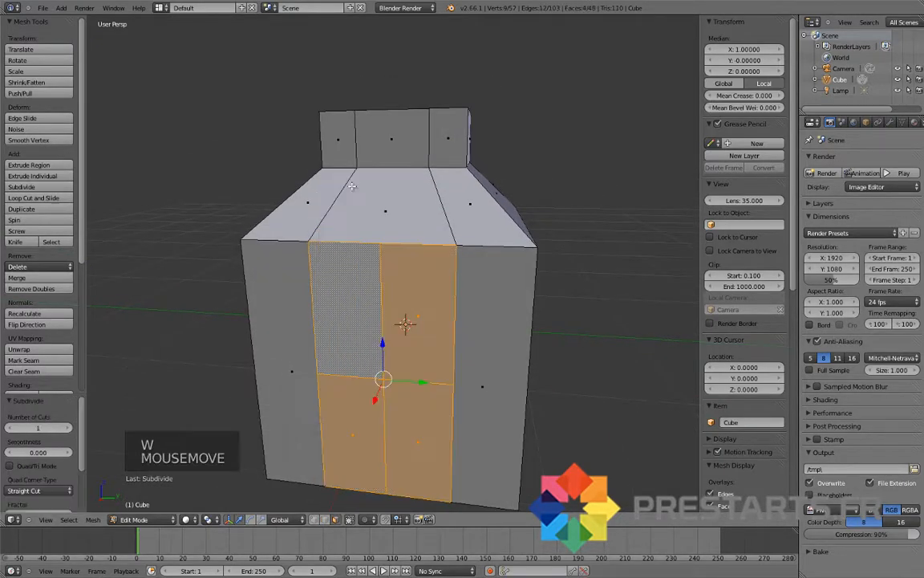
Select the four subdivided faces one after another, starting from an empty selection, and deselect everything.
middle_click_drag(325, 346, 458, 333)
key("a")
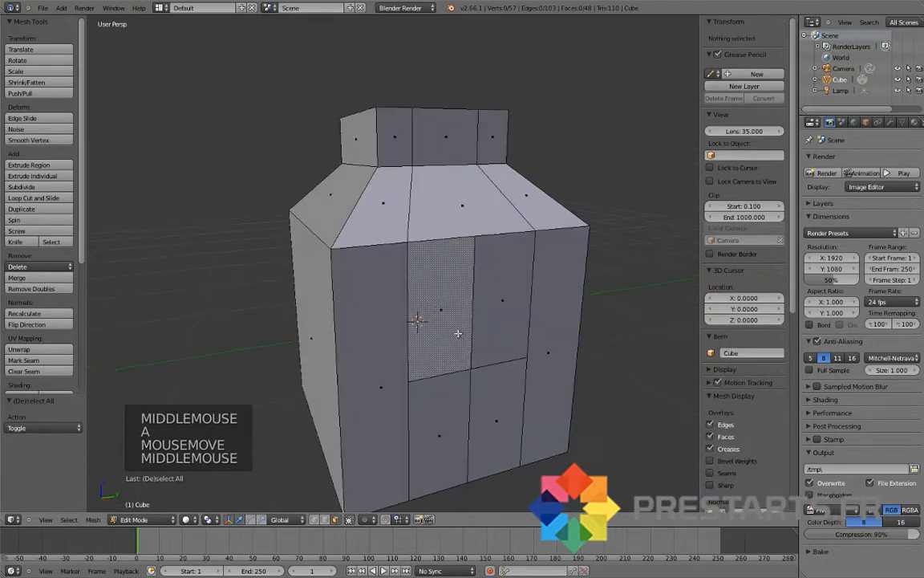
right_click(449, 325)
right_click(506, 321, "shift")
right_click(494, 406, "shift")
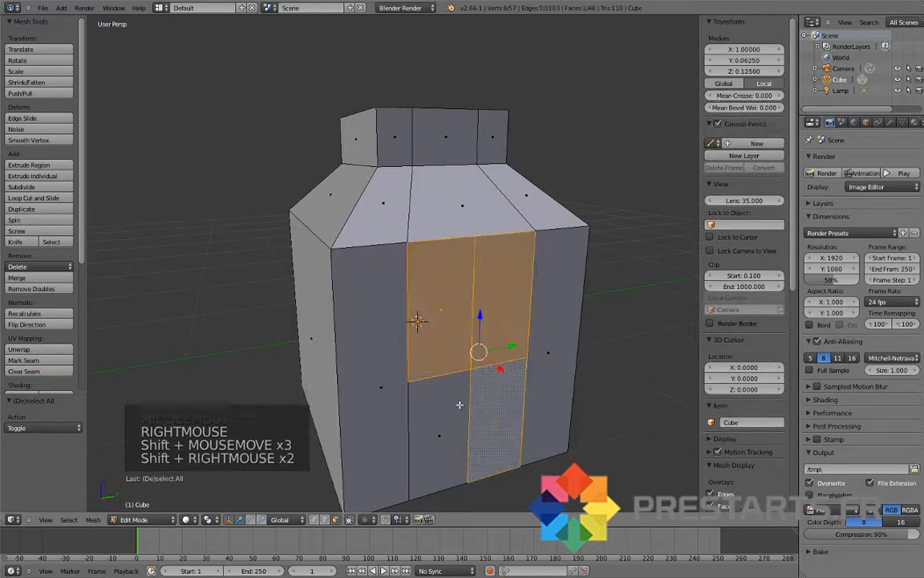
right_click(460, 404, "shift")
key("a")
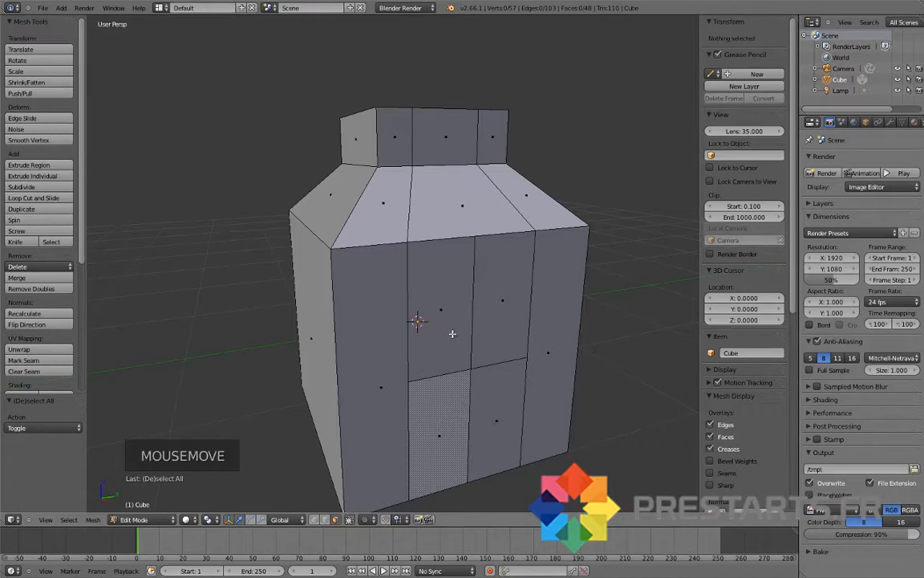
middle_click_drag(452, 334, 473, 293)
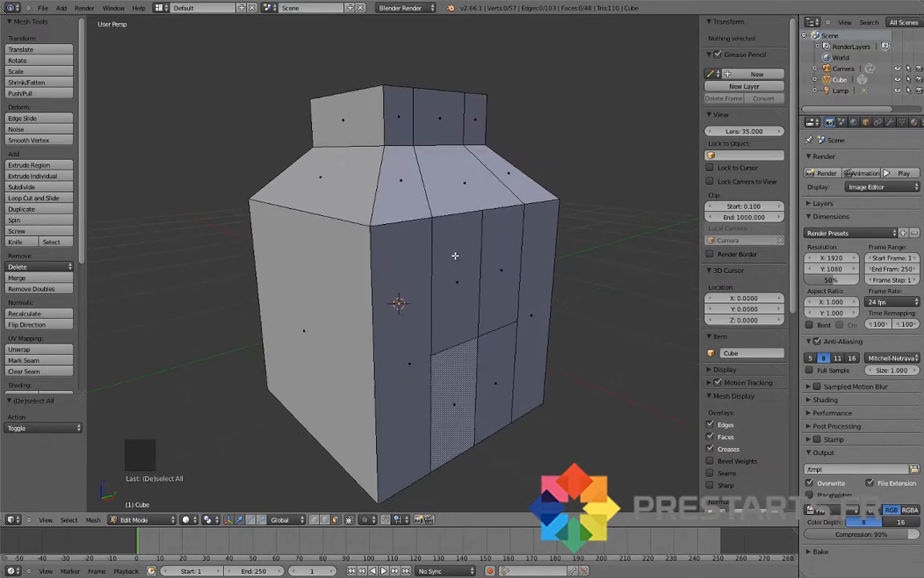
middle_click_drag(506, 284, 488, 293)
scroll(478, 304, "down", 2)
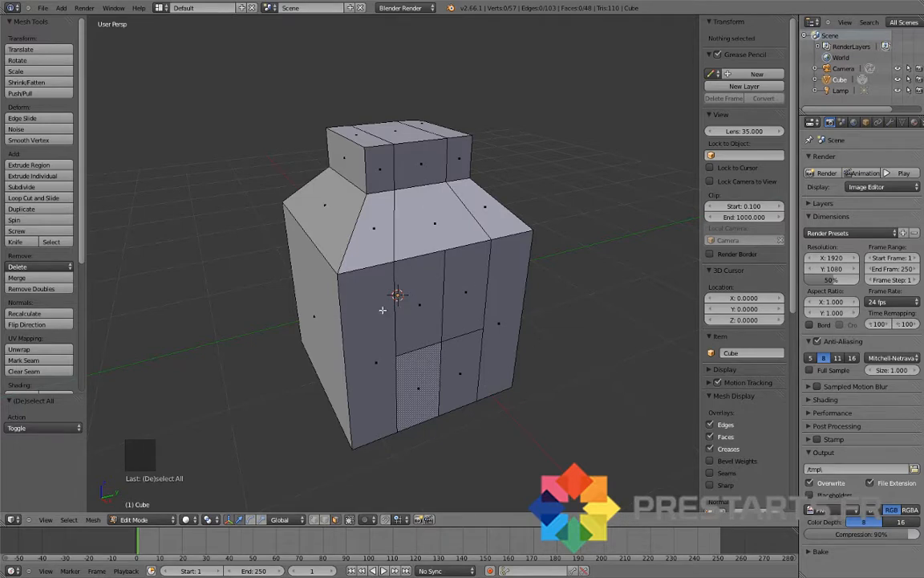
Try sliding the vertical edge loop beside the subdivided faces with Edge Slide, using edge selection mode, and cancel the slide.
middle_click_drag(373, 284, 379, 288)
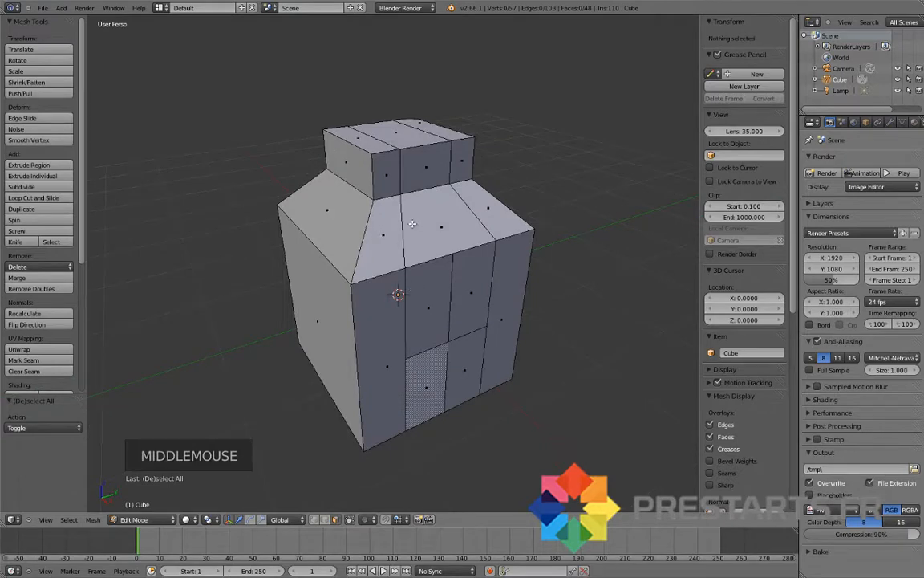
right_click(369, 202, "alt")
left_click(327, 525)
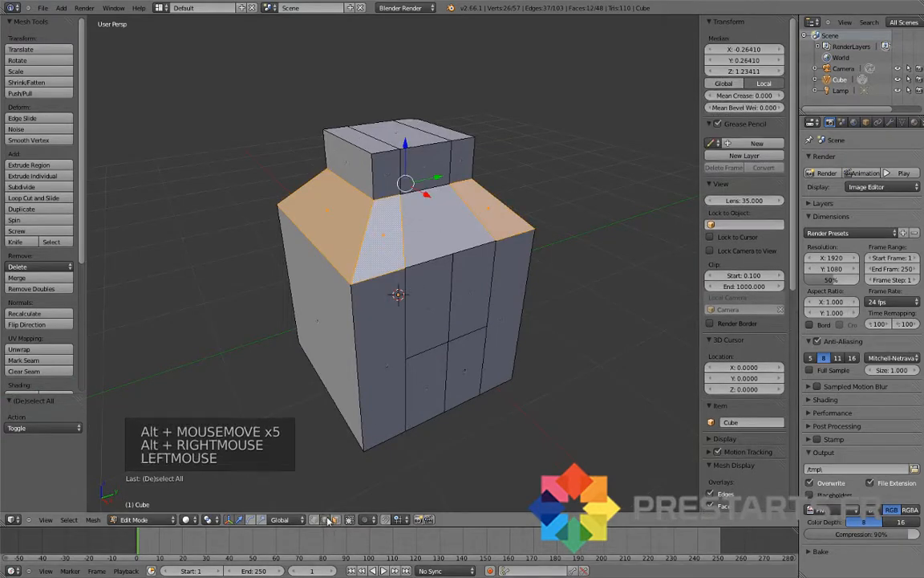
key("a")
key("a")
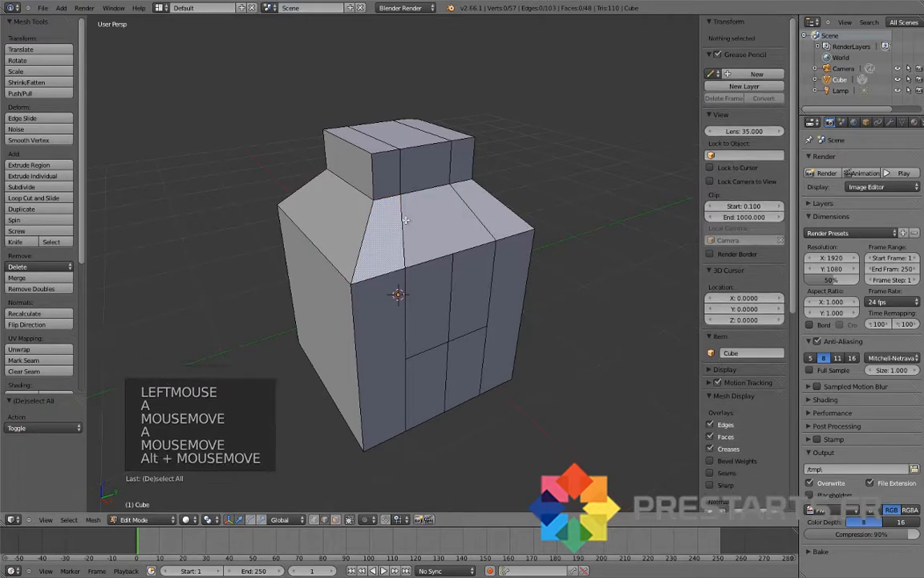
right_click(403, 239, "alt")
left_click(50, 120)
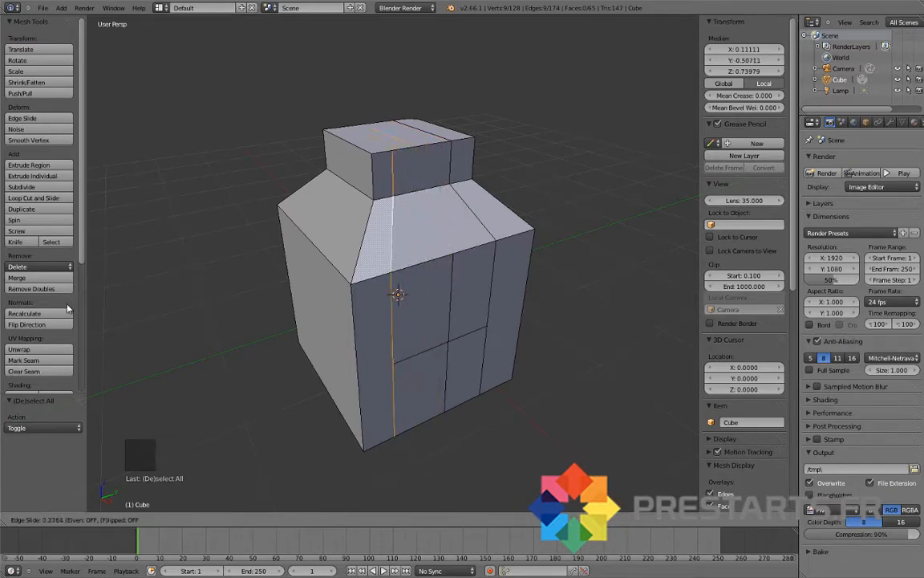
right_click(126, 297)
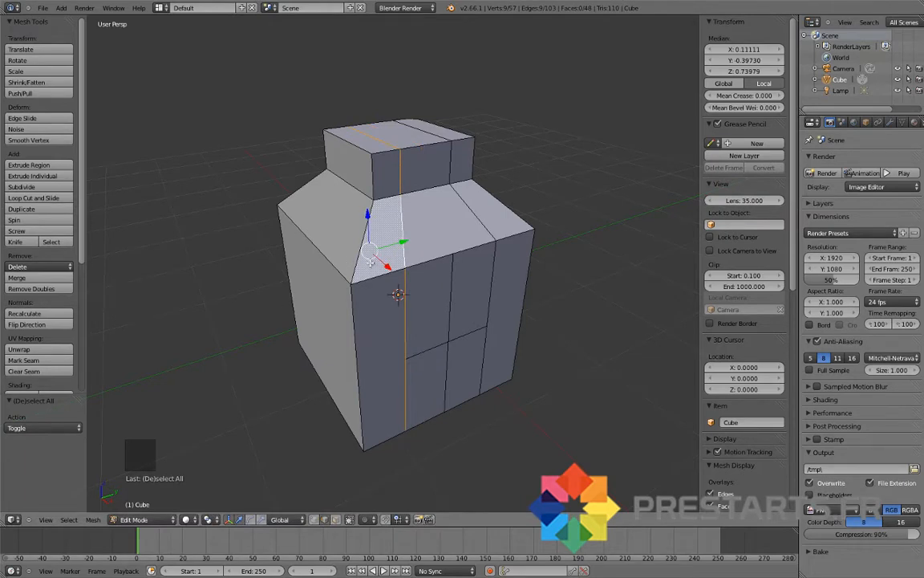
Cut an irregular four-sided outline into the upper subdivided face nearest the body's corner with the Knife, and clear the selection.
left_click(335, 519)
right_click(429, 299)
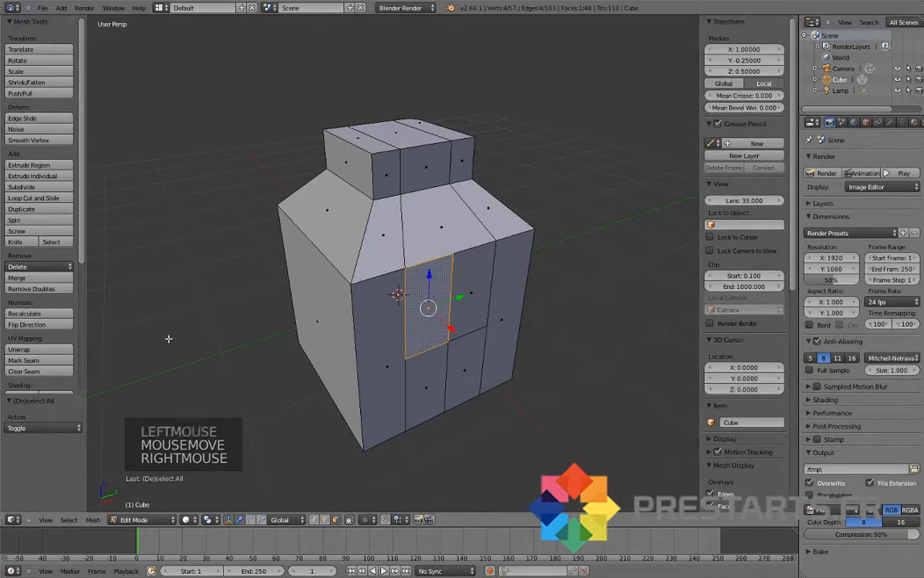
left_click(16, 242)
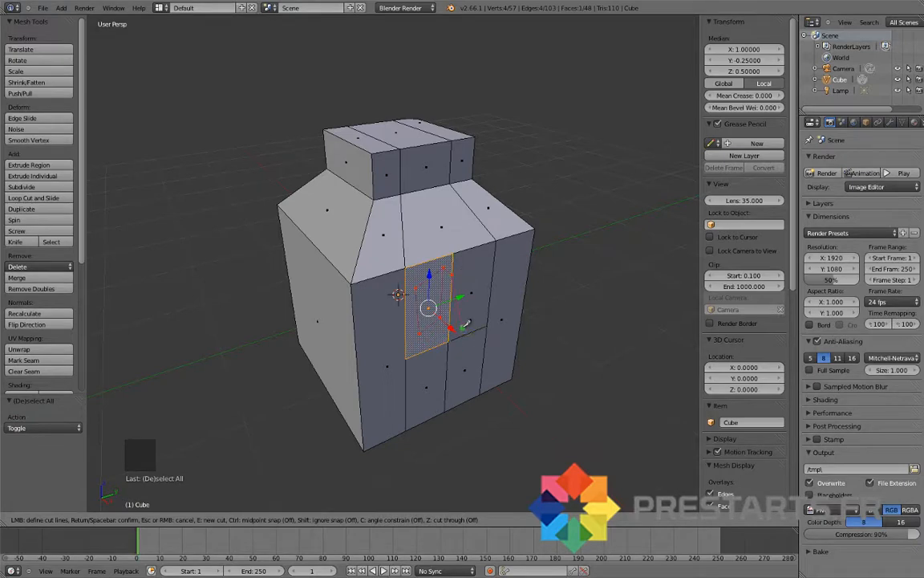
key("Return")
scroll(439, 307, "up", 2)
key("a")
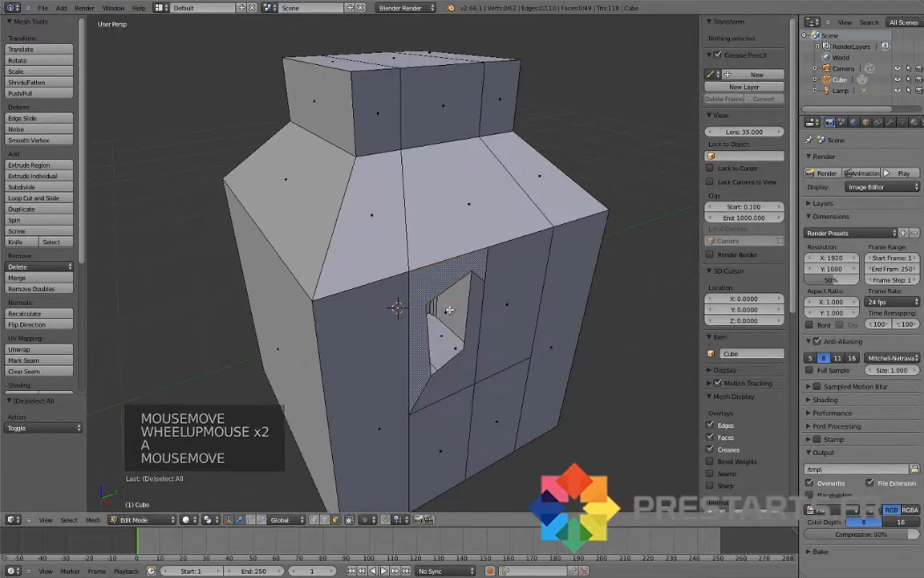
Try to select a face inside the knife-cut outline and clear the selection.
middle_click_drag(449, 310, 480, 231)
right_click(440, 300)
right_click(441, 297)
right_click(498, 212)
key("a")
Examine the knife-cut area in wireframe display with box and face selection, return to solid display and deselect everything.
key("z")
key("b")
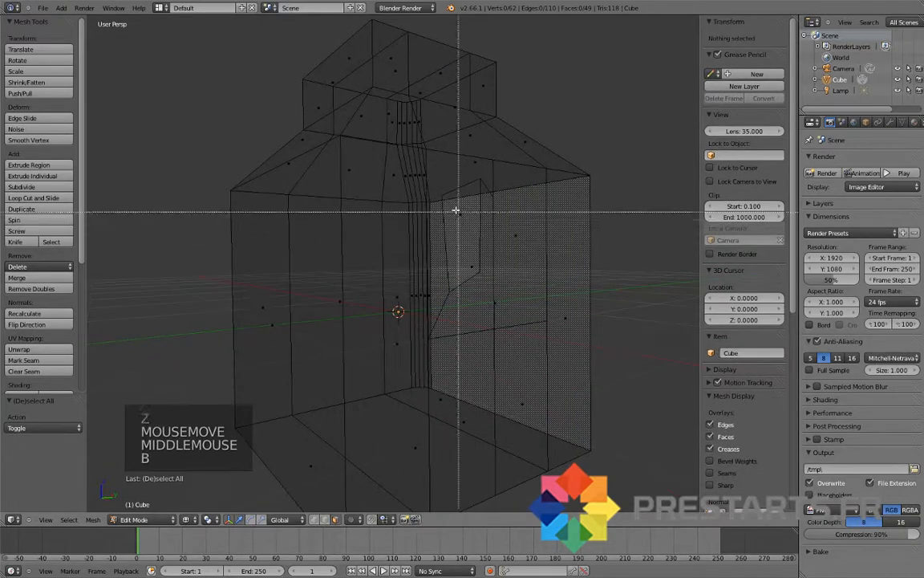
left_click_drag(456, 211, 463, 291)
key("a")
key("b")
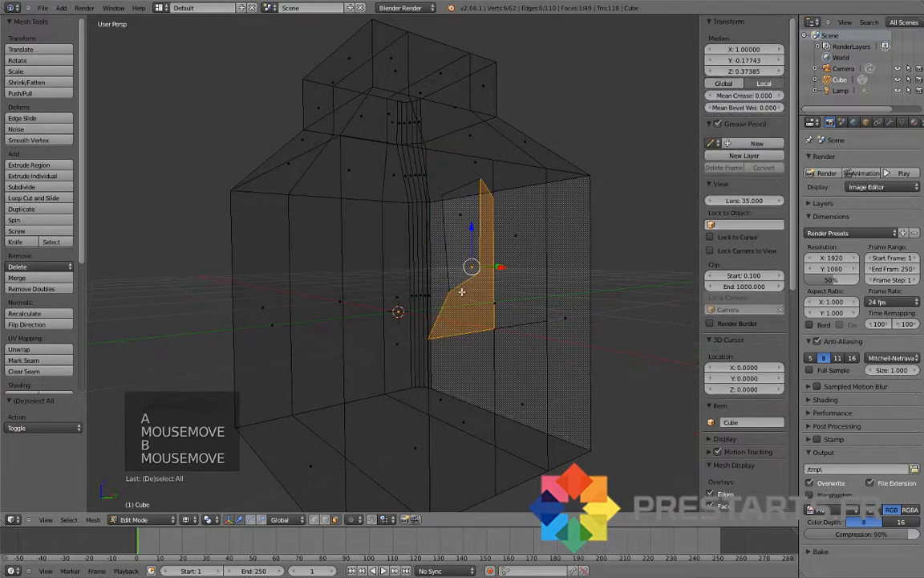
key("a")
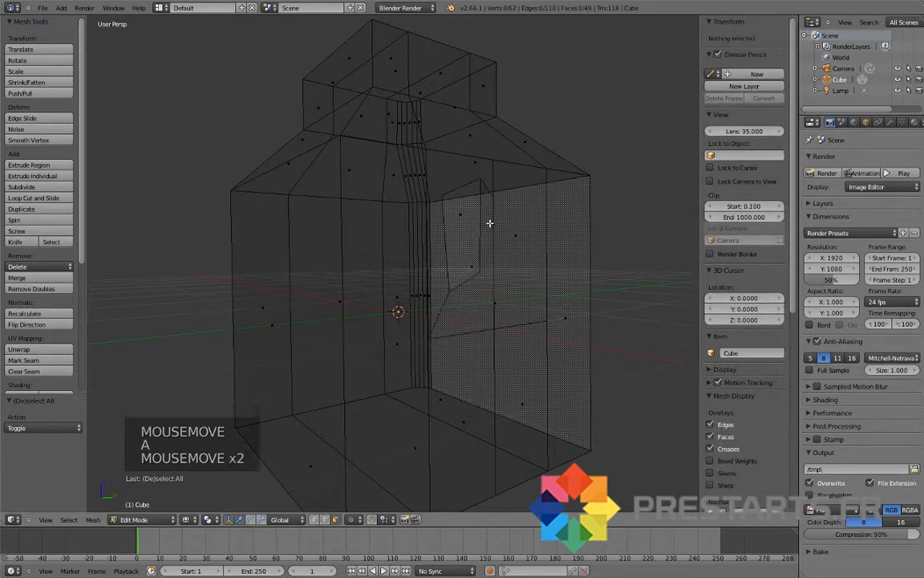
right_click(489, 223)
key("z")
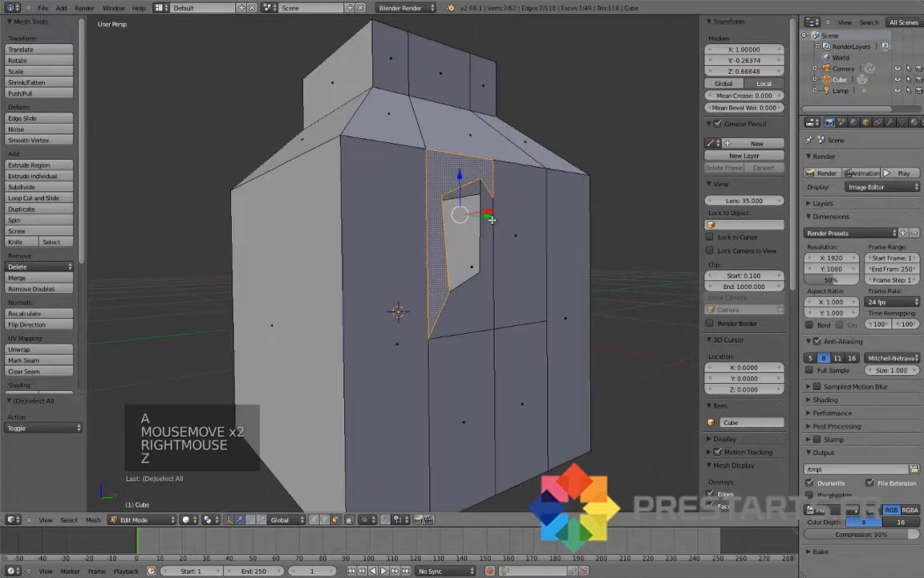
key("a")
Select the four border edges of the knife-cut opening in edge selection mode.
middle_click_drag(479, 273, 332, 470)
key("Tab")
key("Tab")
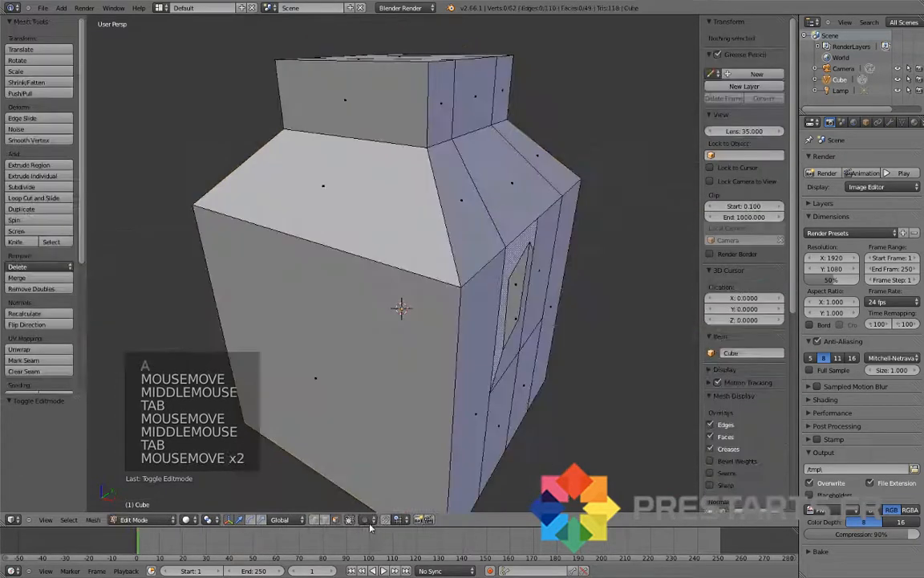
left_click(324, 520)
right_click(506, 302, "alt")
middle_click(506, 302, "alt")
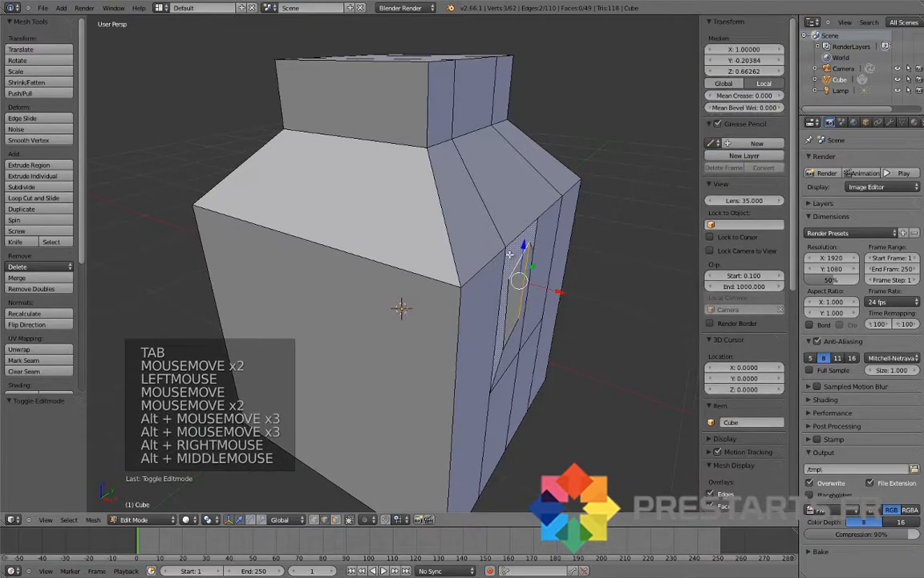
right_click(507, 317, "shift")
right_click(512, 327, "shift")
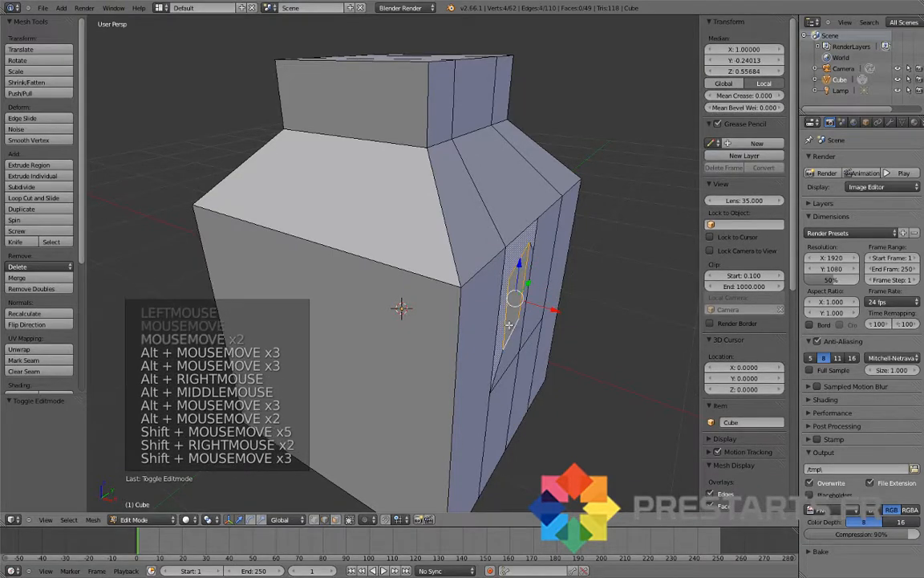
Extrude the opening's border edges outward by about 0.561 along X to form a square spout, and deselect everything.
middle_click_drag(514, 321, 456, 297)
scroll(456, 297, "down", 1)
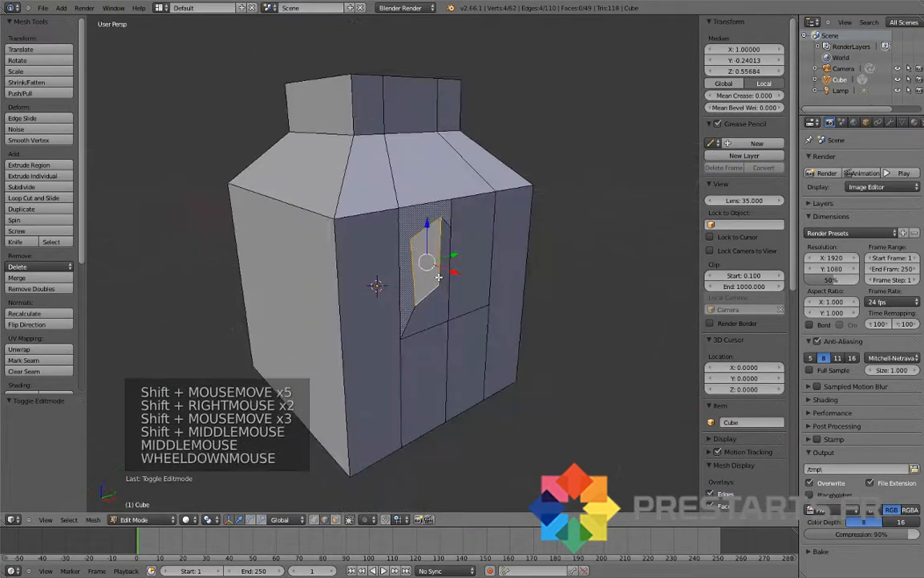
key("e")
left_click(478, 289)
left_click_drag(477, 289, 518, 308)
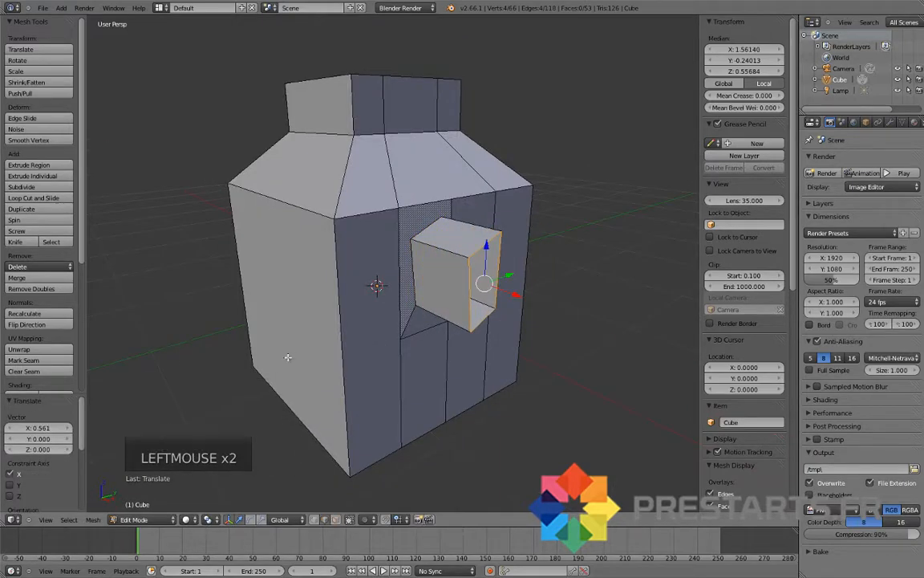
middle_click_drag(423, 330, 359, 319)
key("a")
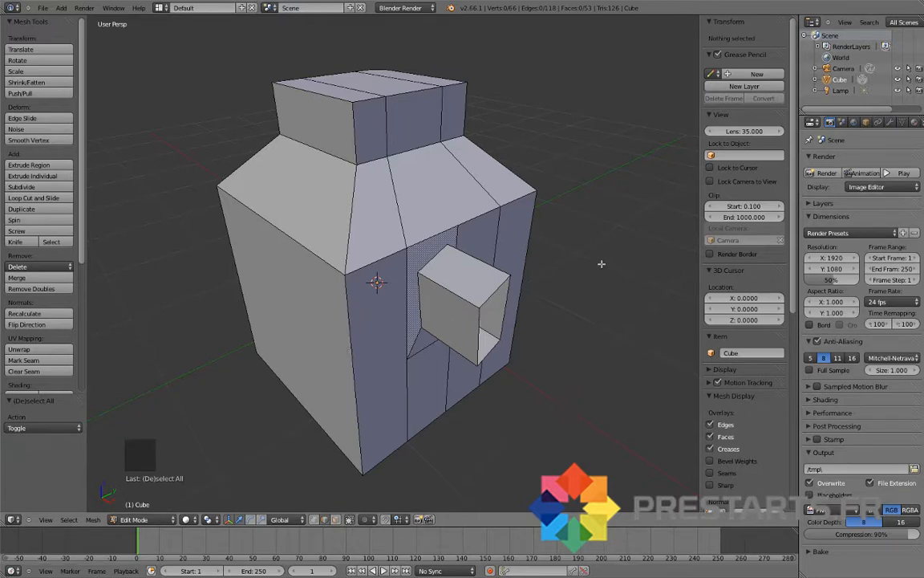
Hide the 3D view's numeric sidebar and widen the Properties editor to show the cube's modifier settings.
key("n")
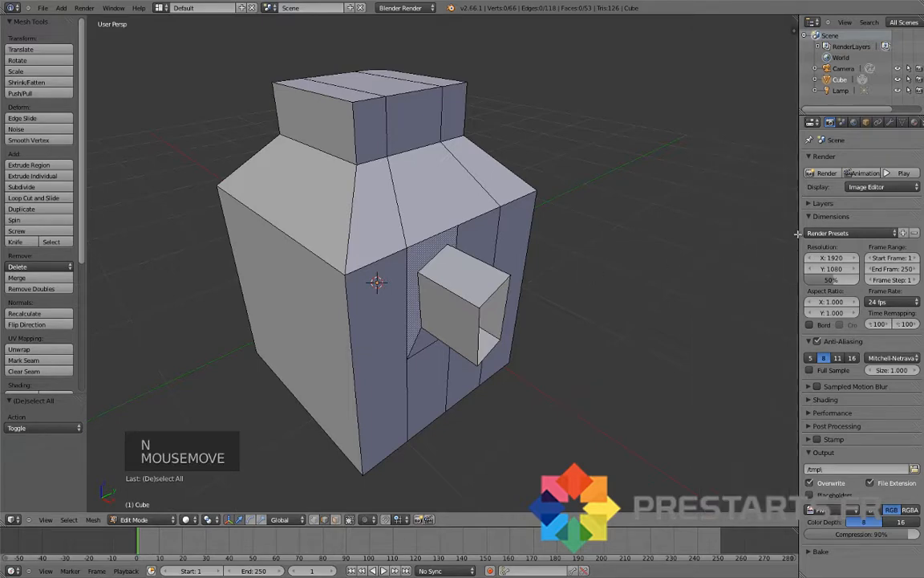
left_click_drag(794, 233, 763, 234)
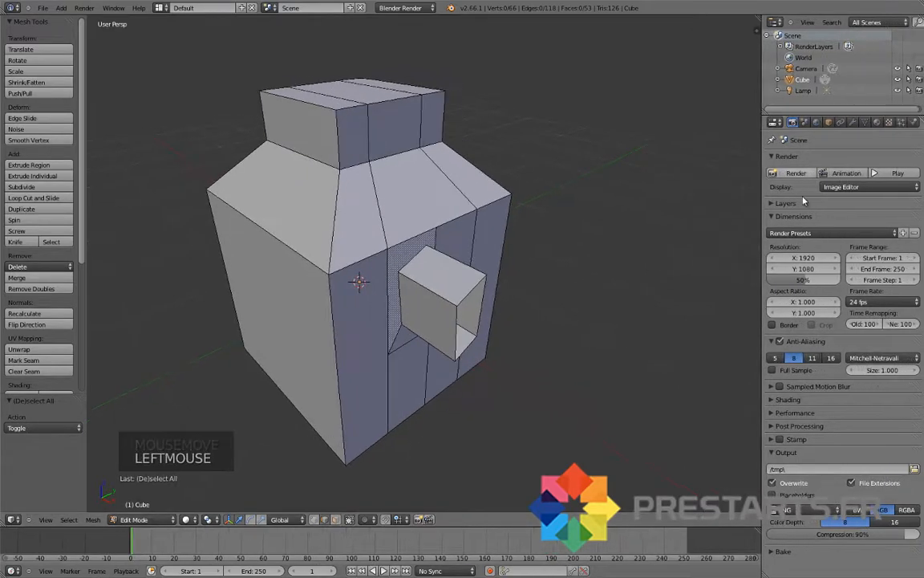
left_click(853, 123)
Add a Subdivision Surface modifier with 2 view subdivisions to the cube and return to Object Mode.
left_click(827, 160)
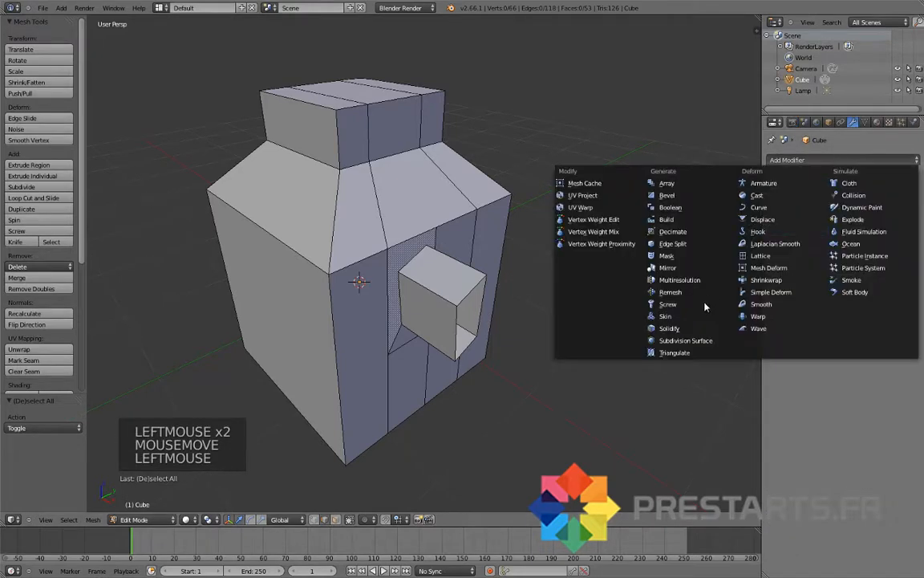
left_click(704, 341)
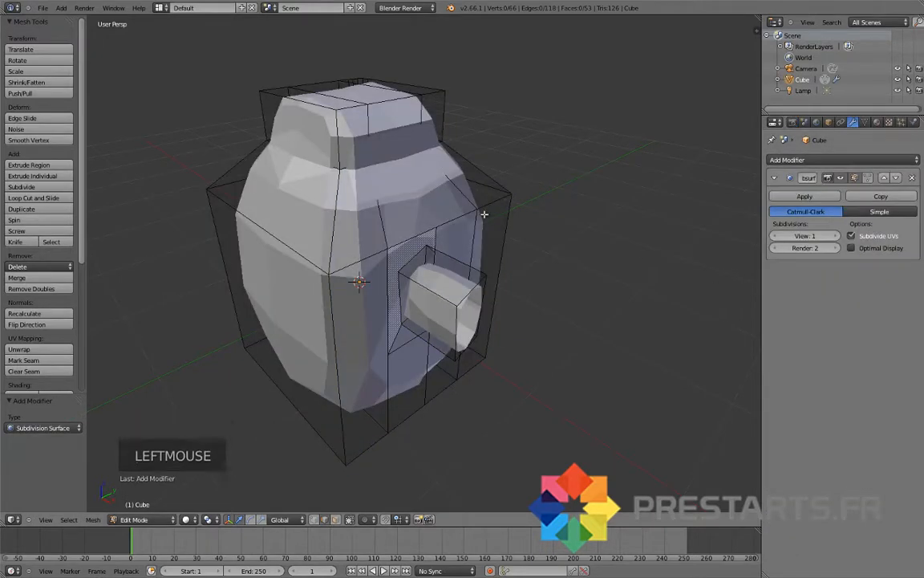
left_click(836, 236)
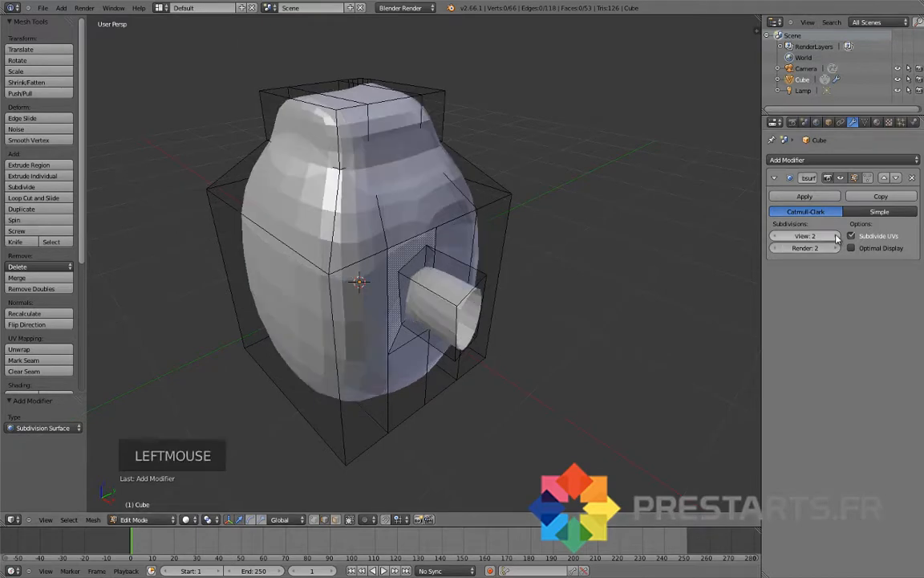
key("Tab")
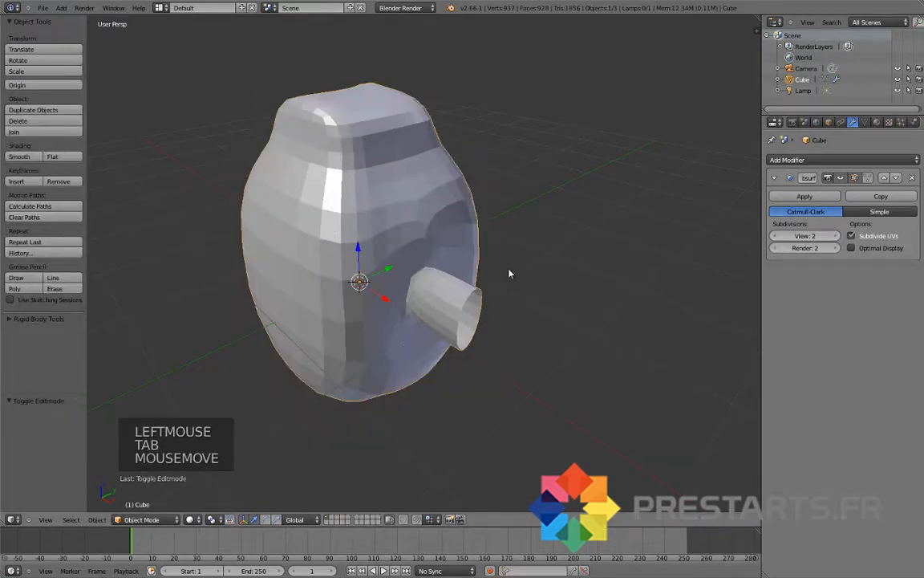
Shade the cube object smooth in Object Mode and inspect its surface.
middle_click_drag(488, 291, 430, 285)
right_click(192, 185)
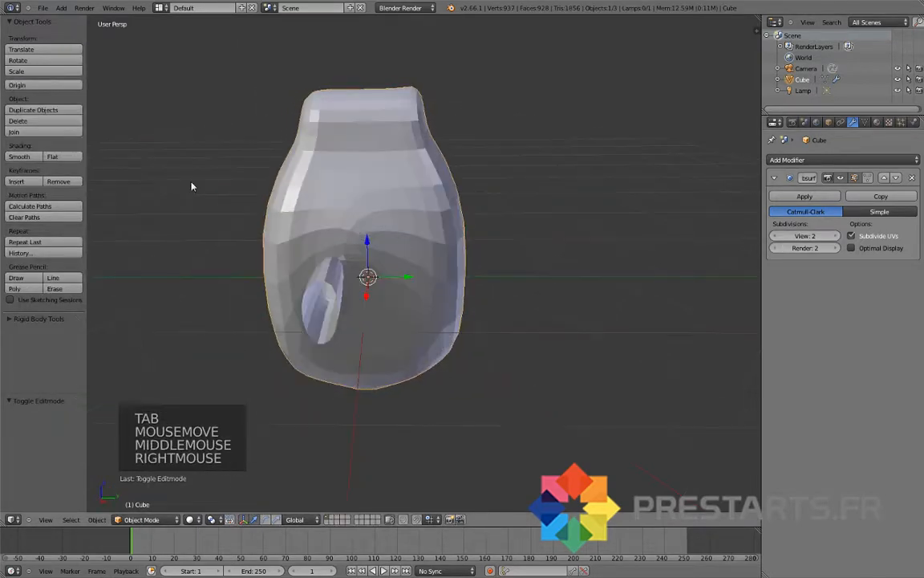
left_click(19, 157)
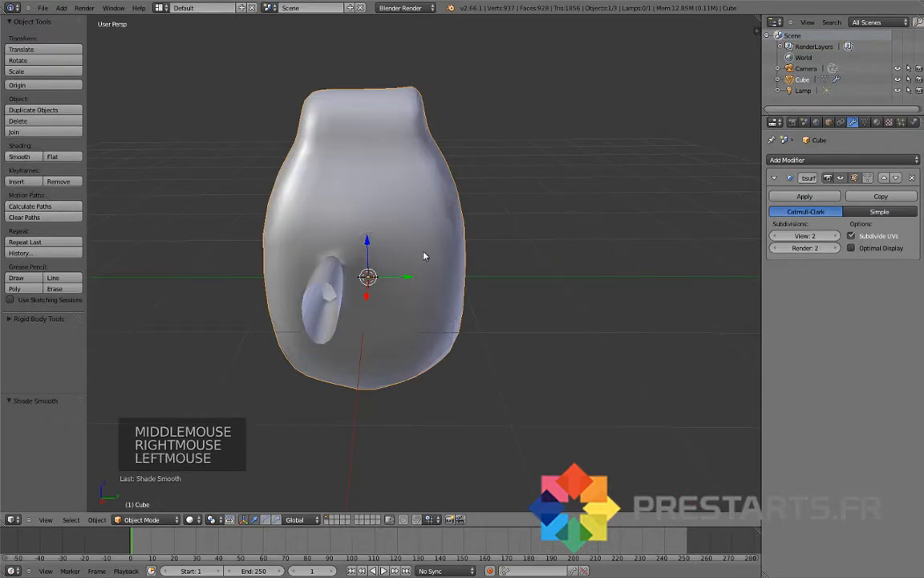
middle_click_drag(423, 256, 341, 240)
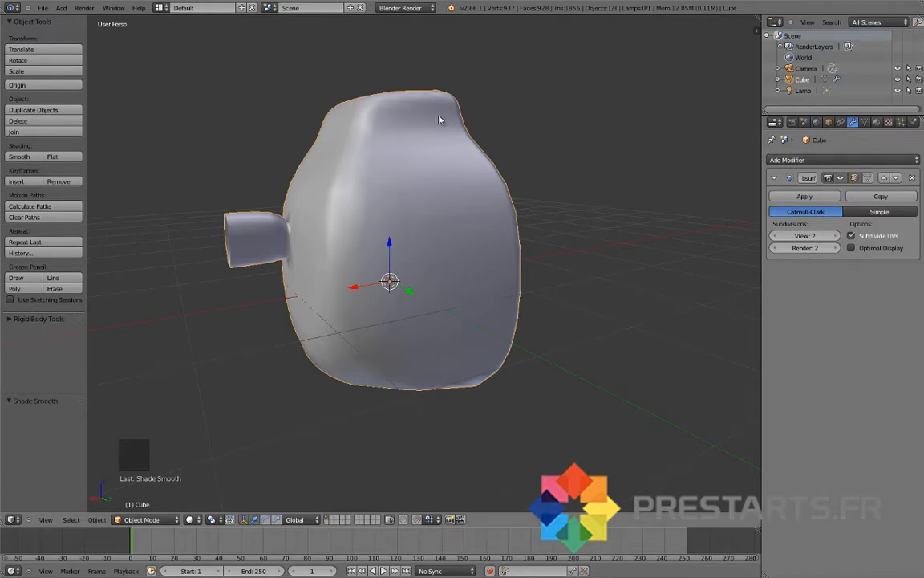
Remove the Subdivision Surface modifier from the cube and set its shading to flat.
left_click(911, 178)
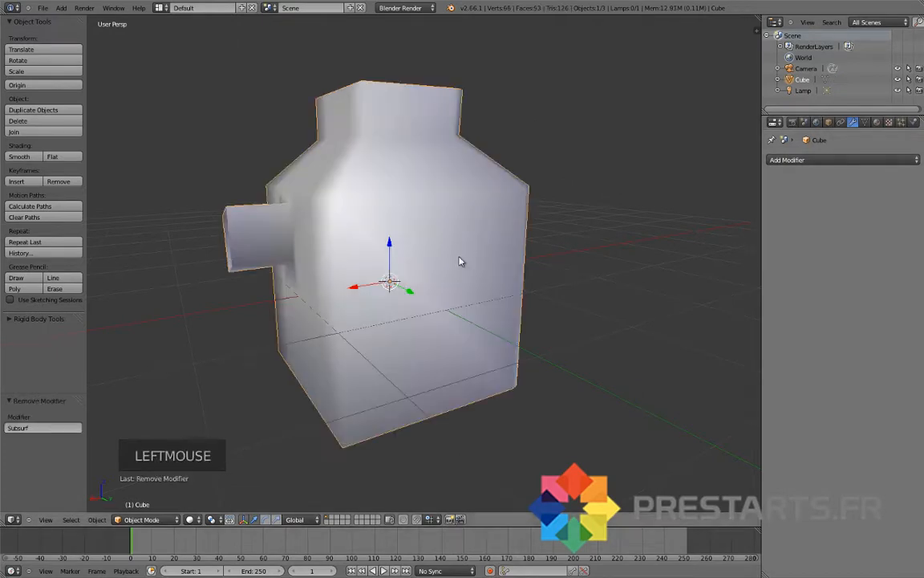
middle_click_drag(460, 260, 540, 272)
scroll(540, 272, "down", 2)
left_click(57, 156)
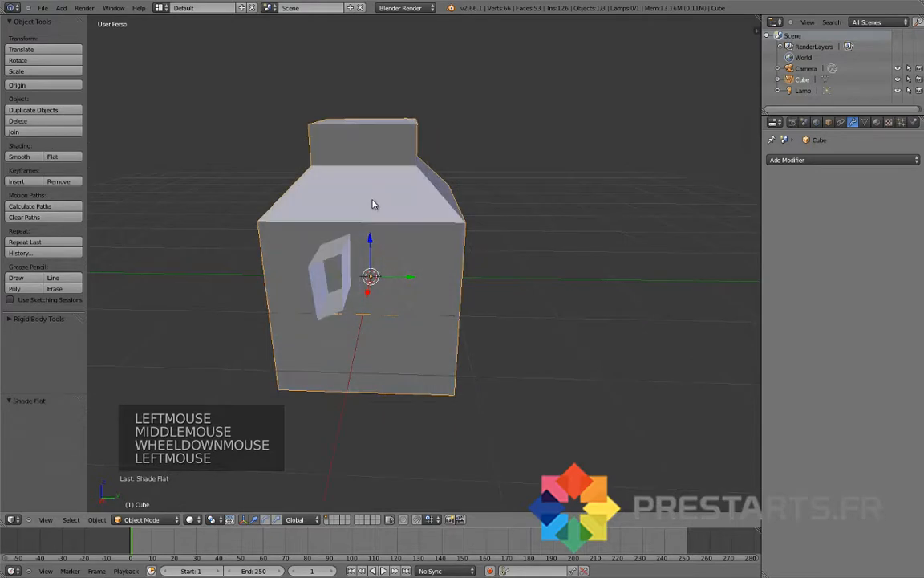
Enter Edit Mode on the cube and switch to face selection mode.
middle_click_drag(373, 202, 417, 209)
key("Tab")
middle_click_drag(391, 261, 466, 235, "shift")
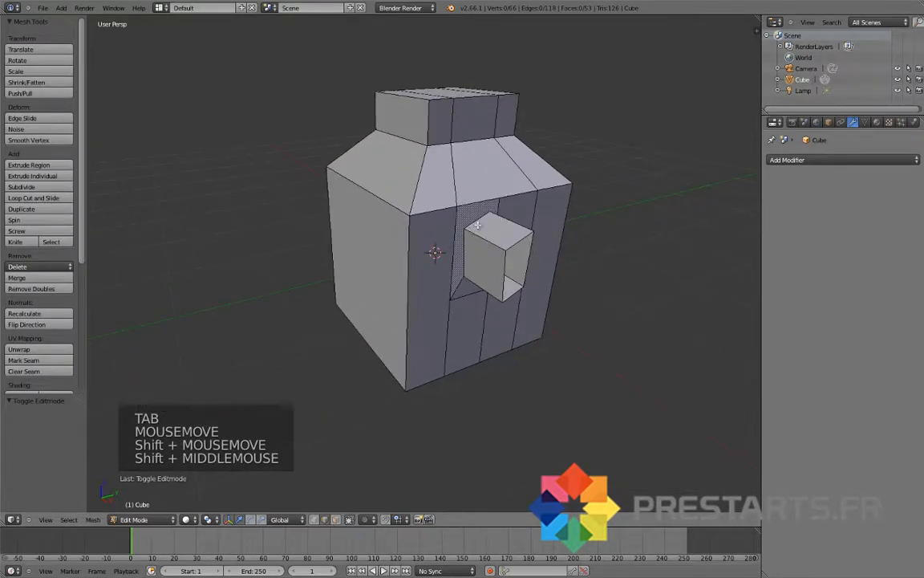
middle_click_drag(429, 205, 418, 177)
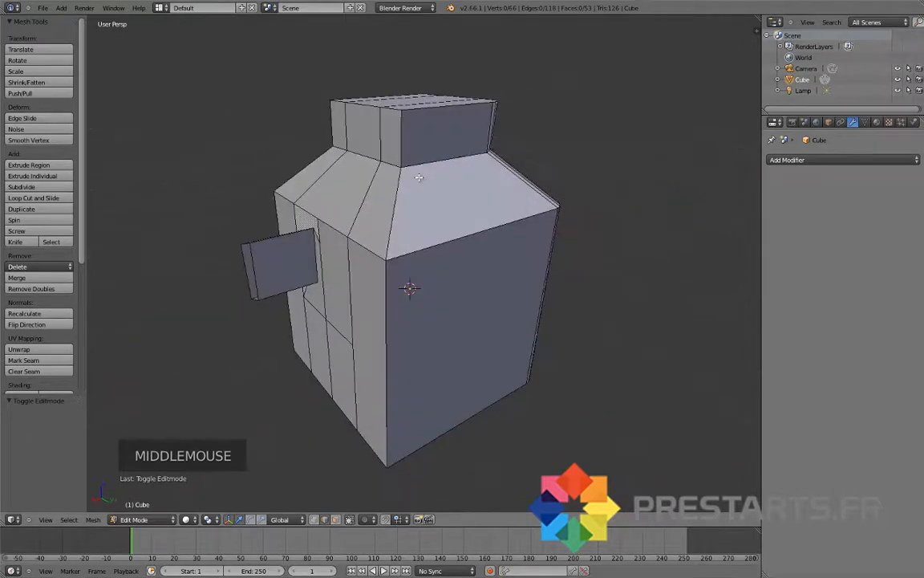
right_click(389, 191)
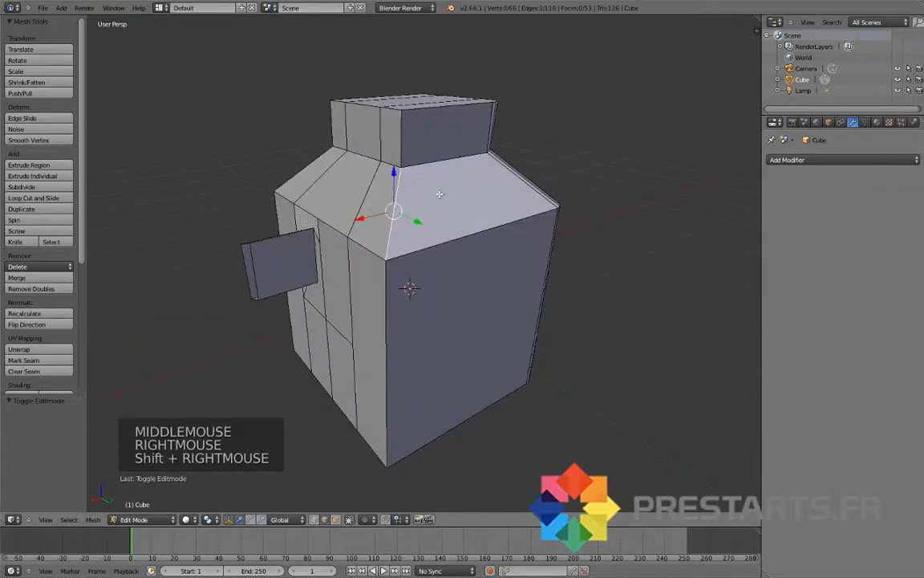
left_click(335, 519)
Try extruding the two adjacent sloped shoulder faces together as one region along their shared normal, and undo it.
right_click(373, 207)
right_click(433, 228, "shift")
middle_click_drag(433, 228, 376, 253)
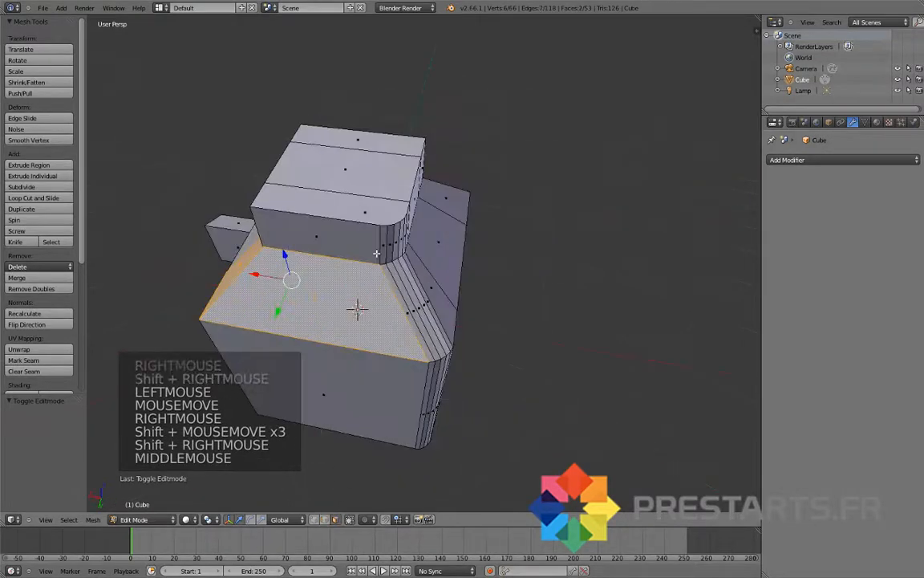
key("e")
key("e")
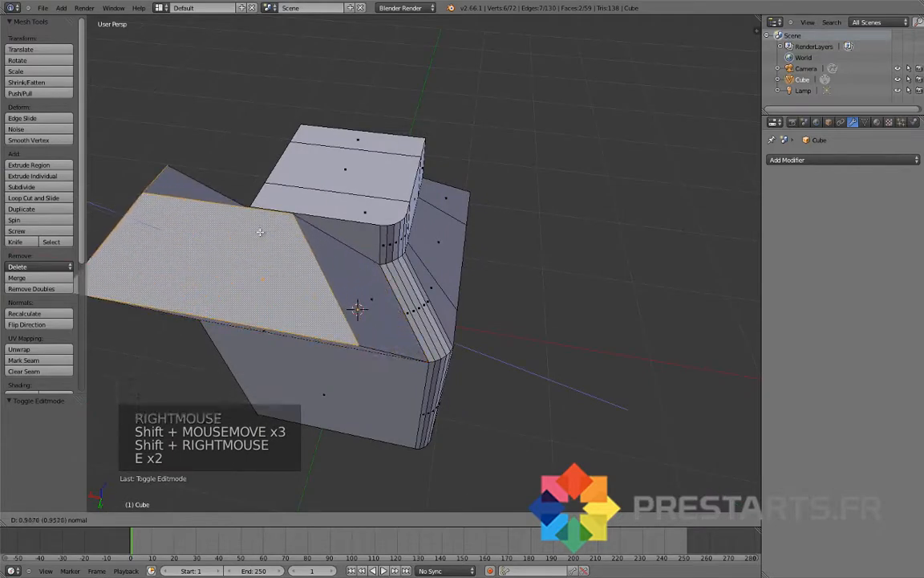
left_click(260, 233)
middle_click_drag(261, 233, 359, 200)
key("ctrl+z")
key("ctrl+z")
Extrude the two adjacent sloped shoulder faces individually with an offset of about -0.124.
right_click(358, 200)
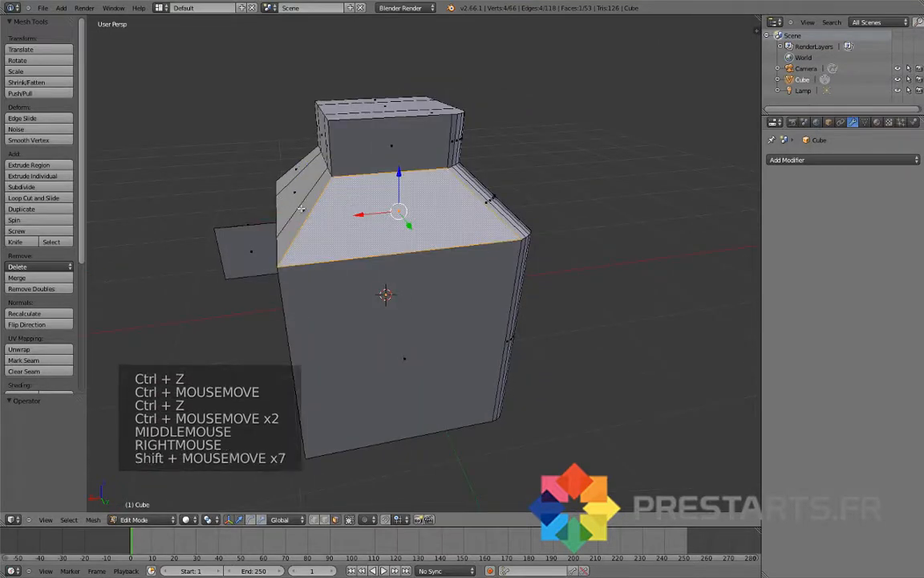
right_click(304, 207, "shift")
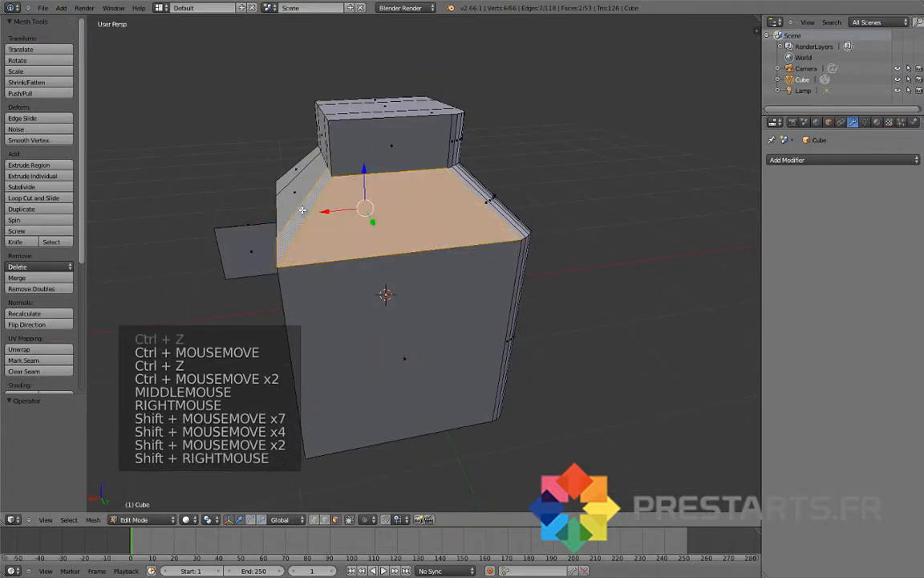
left_click(58, 175)
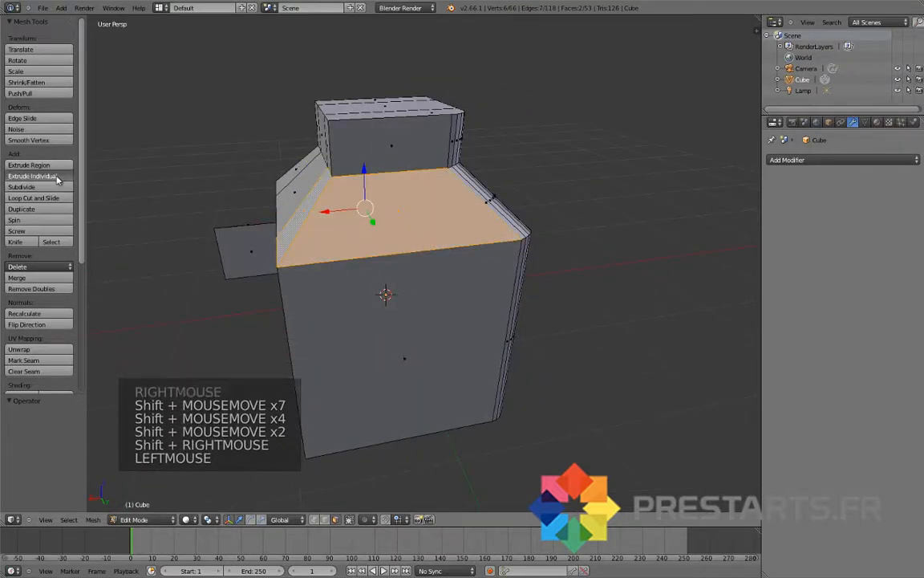
left_click(3, 168)
middle_click_drag(294, 198, 352, 231)
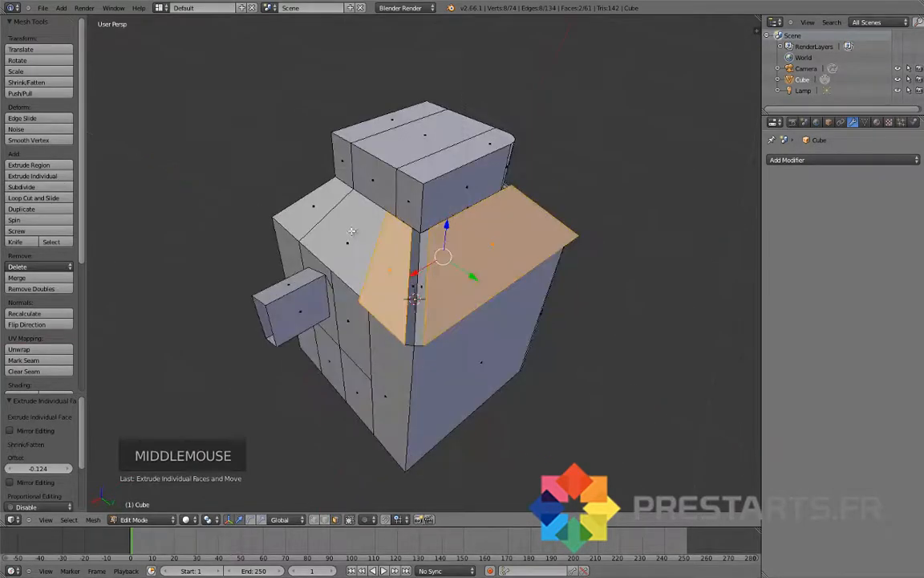
Select only the narrower extruded shoulder face and set the transform orientation to Normal.
right_click(394, 276)
middle_click_drag(394, 276, 388, 256)
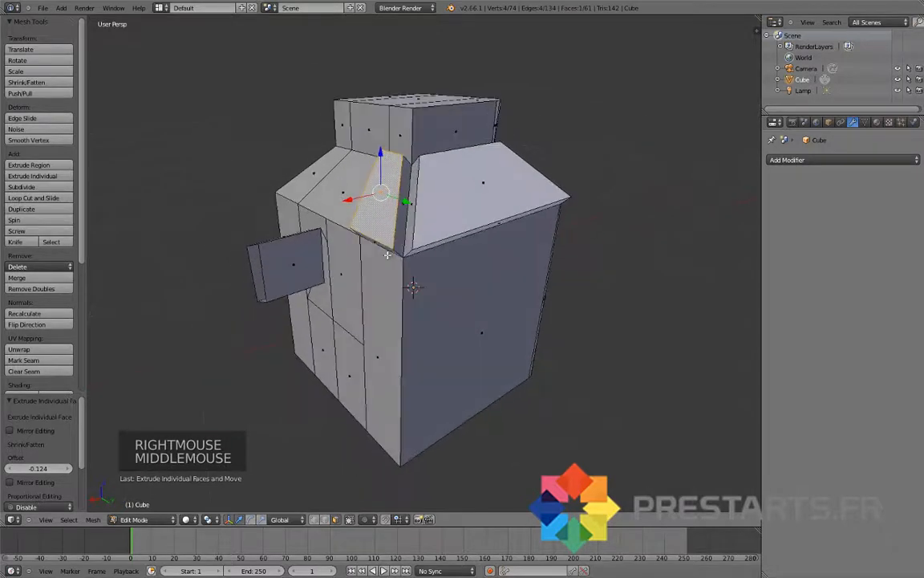
middle_click_drag(365, 189, 303, 161)
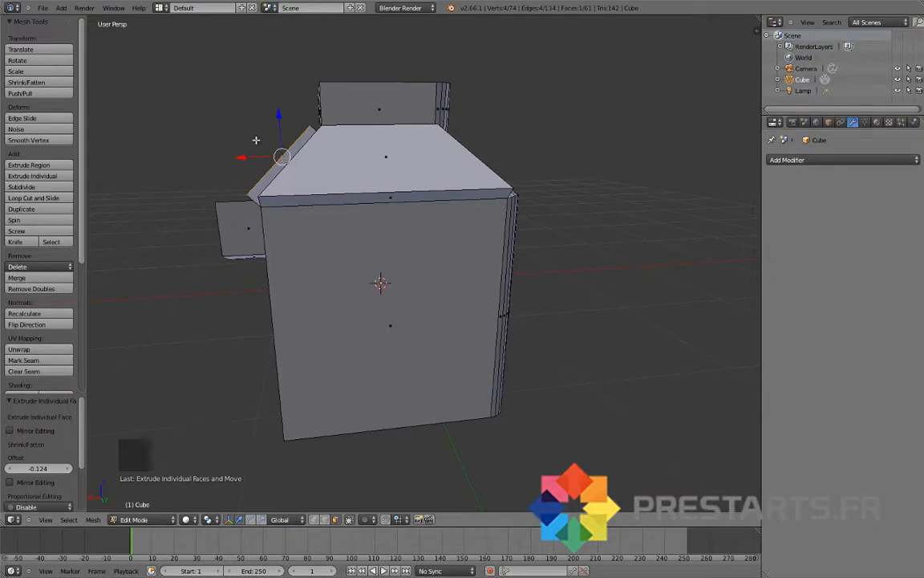
middle_click_drag(248, 114, 303, 188)
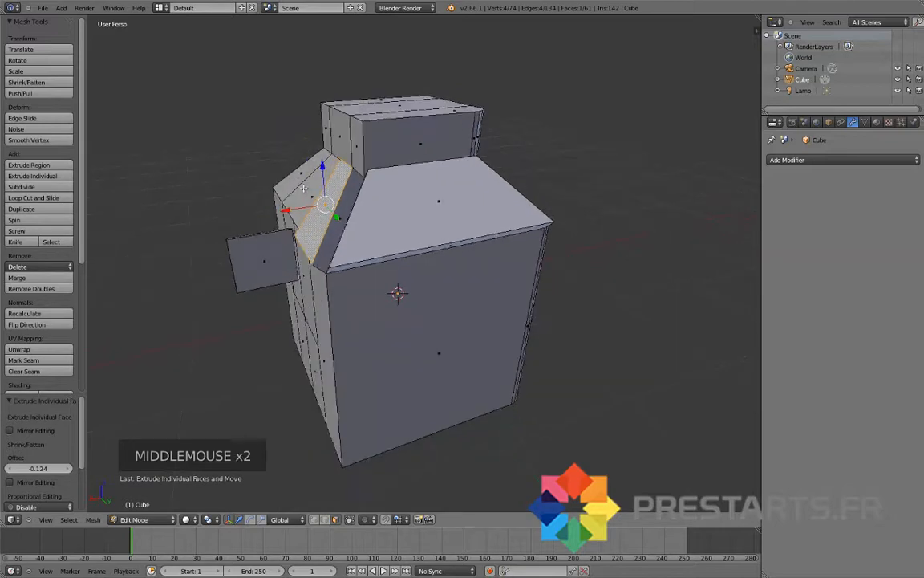
left_click(286, 521)
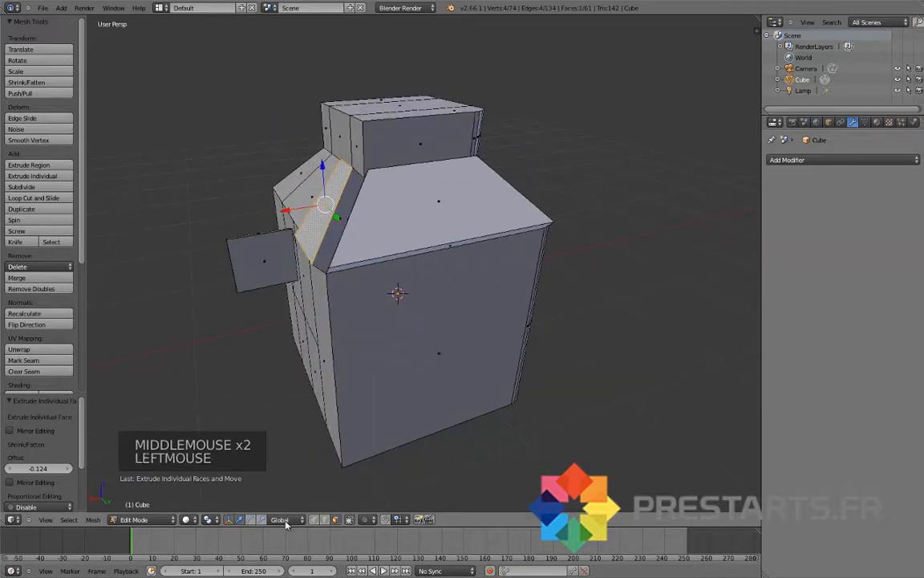
left_click(286, 522)
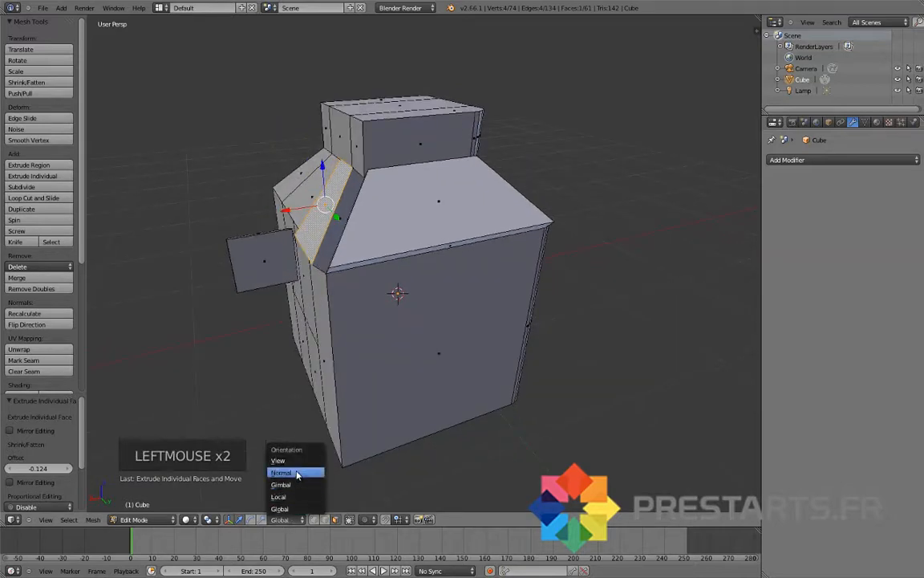
left_click(297, 480)
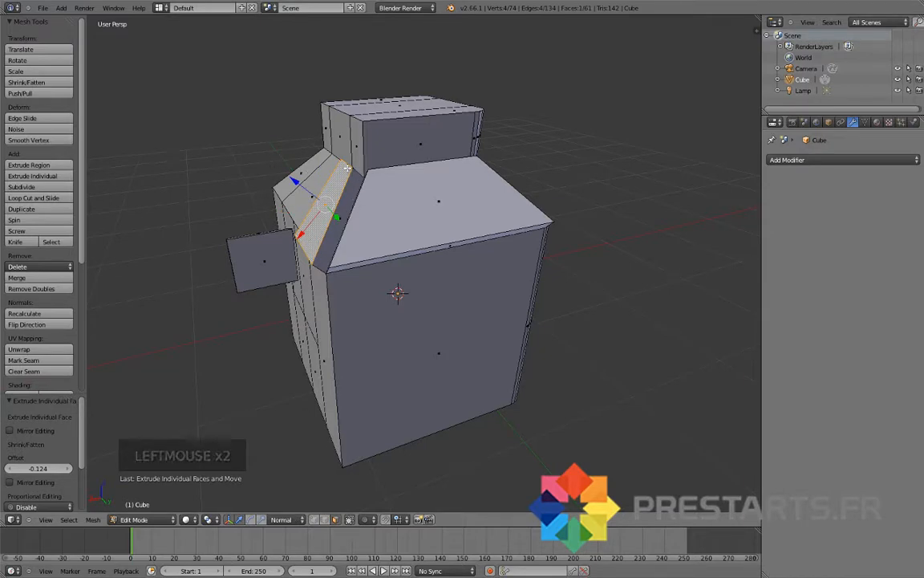
Move the narrow shoulder face outward along its normal by about (0.312, 0, 0.311), and the wide one by about (0, 0.326, 0.326).
middle_click_drag(277, 215, 265, 158)
left_click(286, 167)
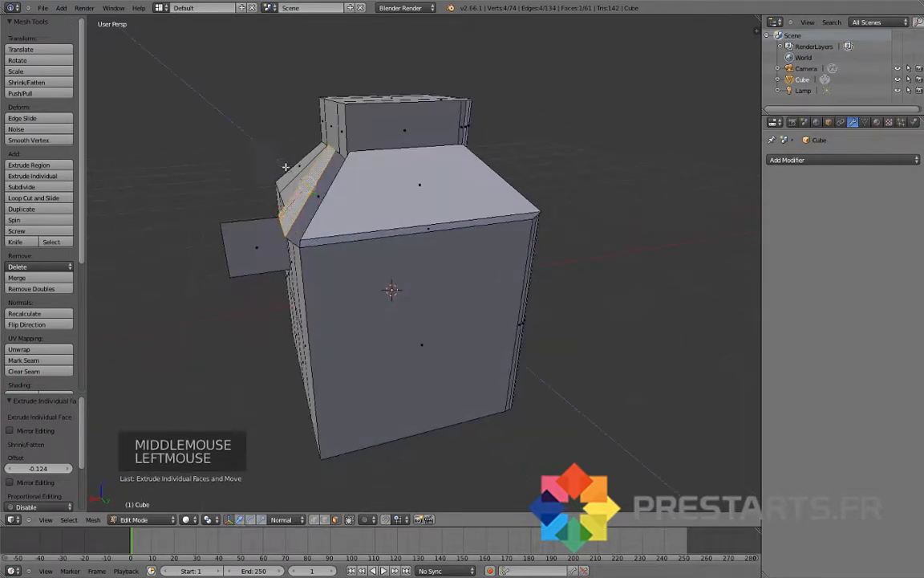
left_click_drag(286, 167, 233, 120)
right_click(426, 210)
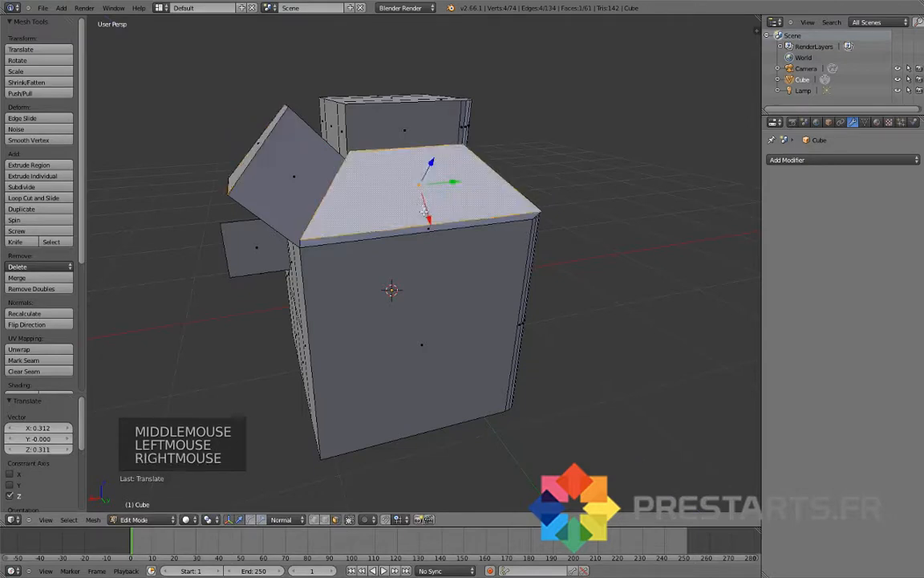
middle_click_drag(424, 211, 552, 201)
left_click_drag(565, 153, 618, 117)
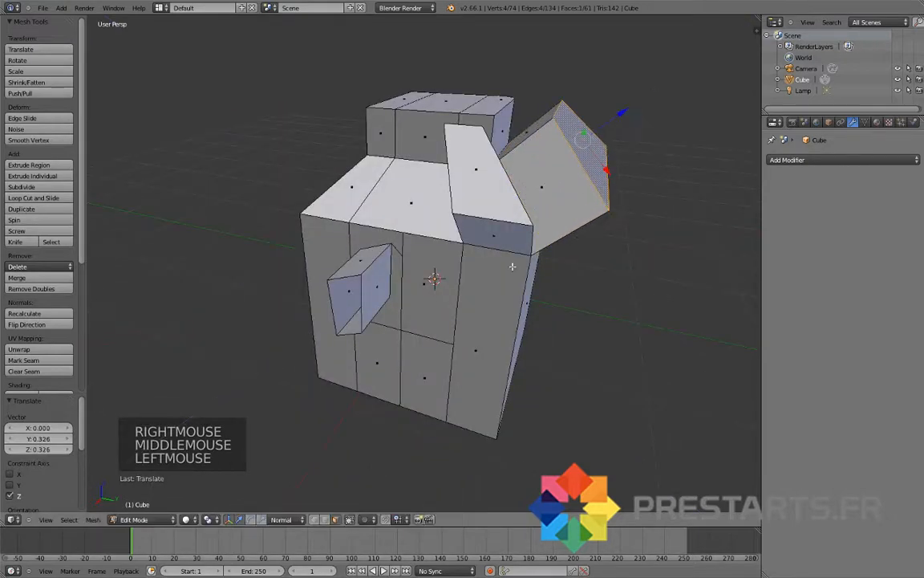
Extrude one side face of the square spout and pull it outward along its normal into a long block.
middle_click_drag(512, 267, 433, 249)
middle_click(431, 246)
right_click(304, 268)
middle_click_drag(305, 269, 408, 241)
key("e")
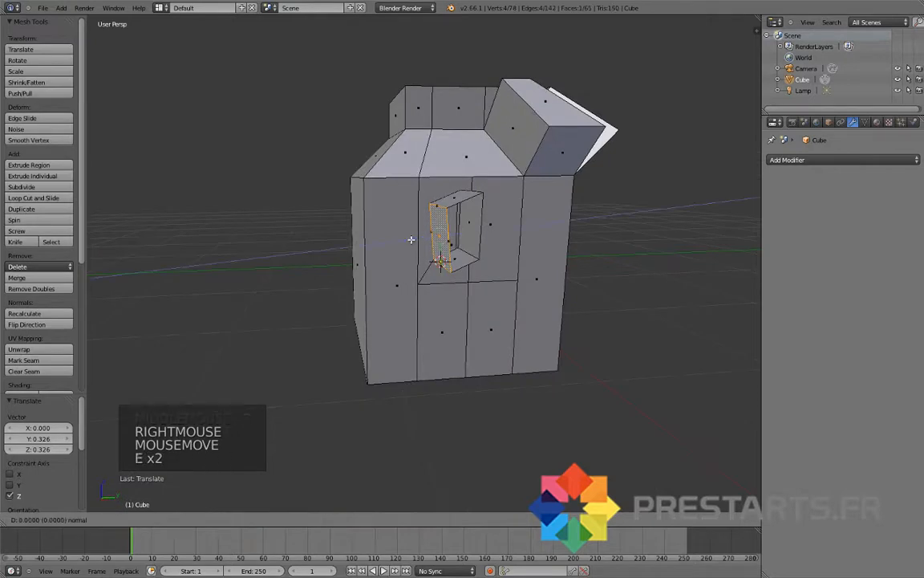
left_click(411, 240)
left_click_drag(407, 240, 281, 273)
Extrude the spout's opposite side face outward along its normal into a second block, and deselect everything.
middle_click_drag(281, 273, 361, 260)
right_click(316, 238)
key("e")
left_click(317, 238)
left_click_drag(372, 261, 434, 274)
key("a")
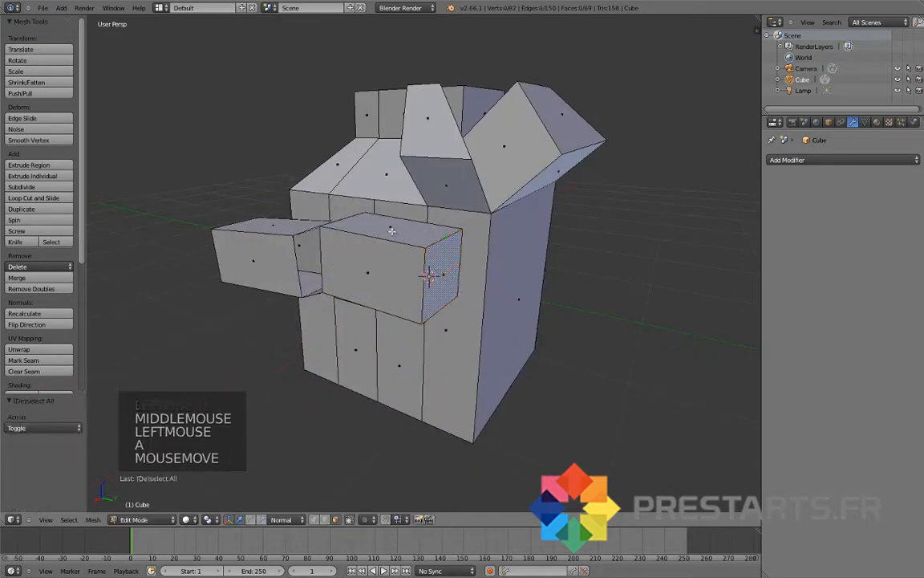
Turn off limiting selection to visible geometry and select a narrow hidden face on the far side through the mesh.
middle_click_drag(427, 329, 493, 251)
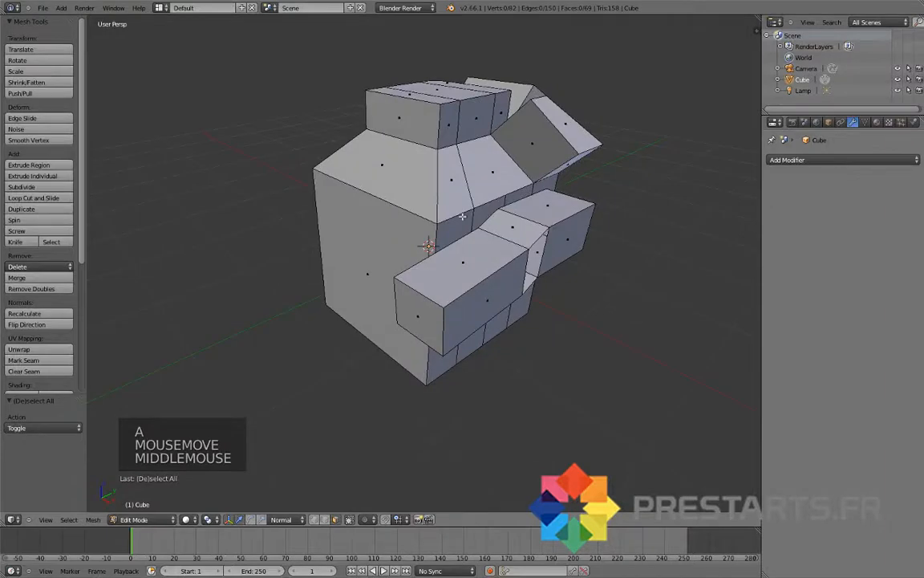
left_click(350, 520)
middle_click_drag(415, 297, 572, 312)
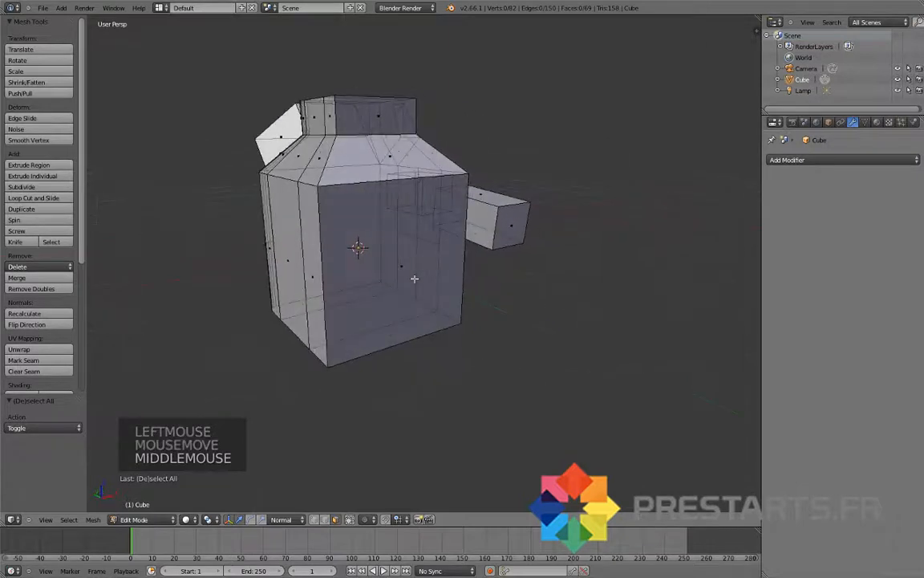
middle_click_drag(396, 300, 419, 299, "shift")
scroll(407, 308, "up", 2)
right_click(421, 254)
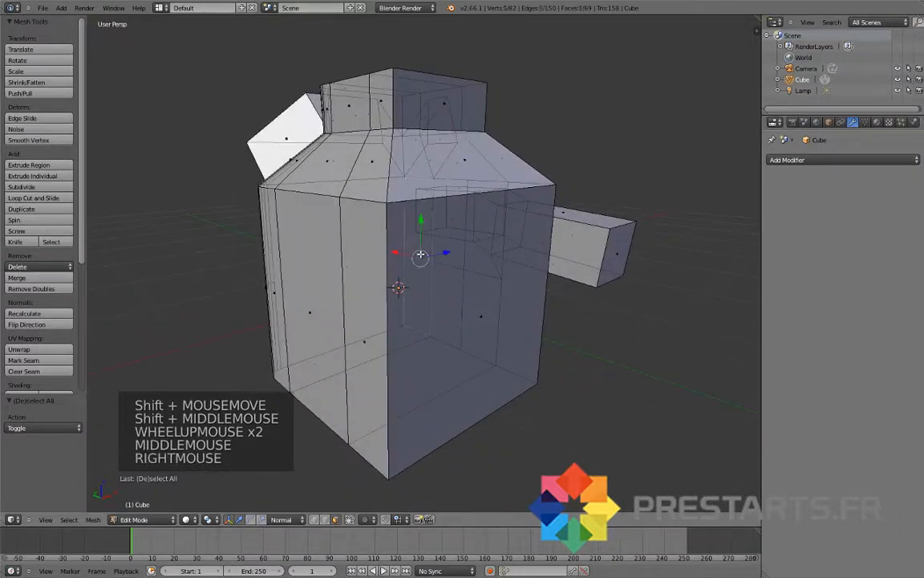
middle_click_drag(473, 272, 547, 295)
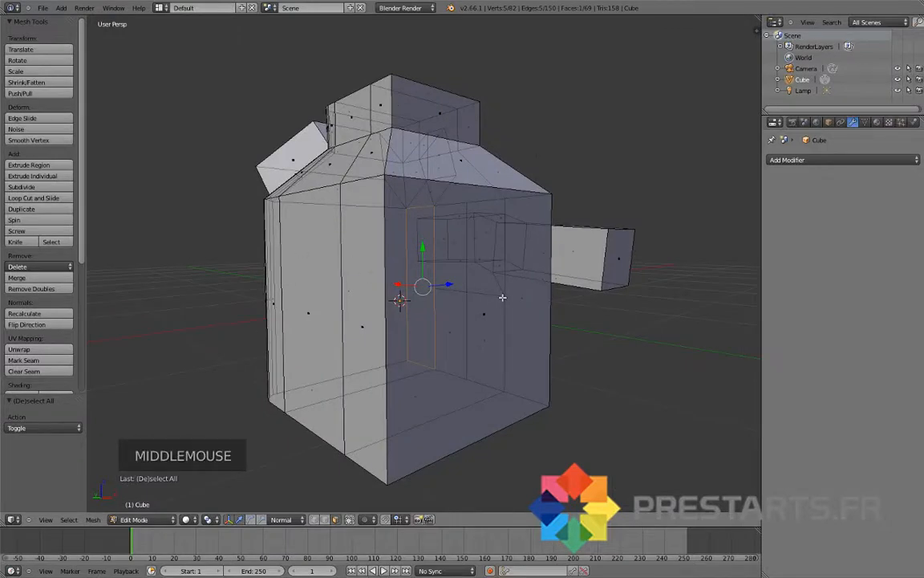
Limit selection to visible geometry again and deselect the hidden face.
left_click(349, 520)
middle_click_drag(328, 266, 279, 258)
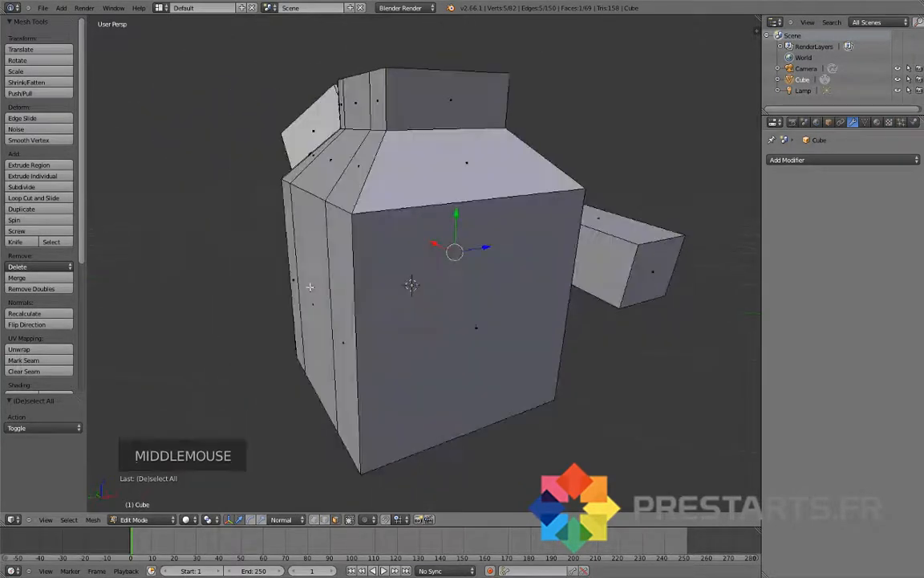
key("a")
middle_click_drag(461, 284, 422, 309)
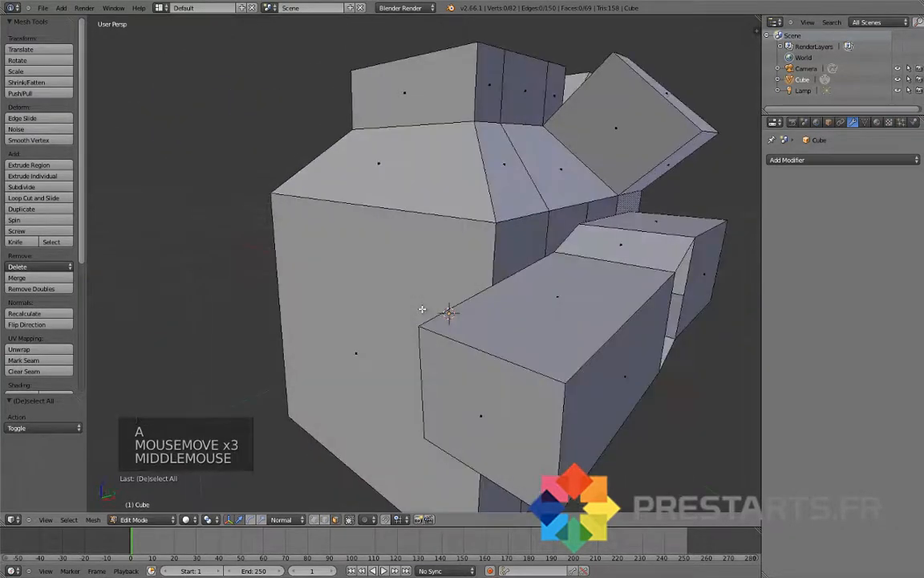
scroll(422, 309, "down", 3)
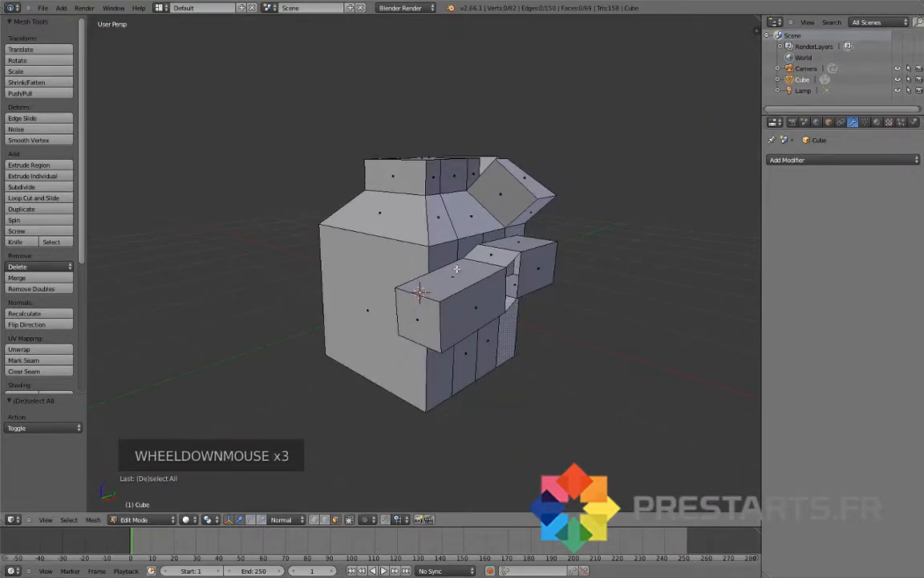
scroll(457, 269, "down", 1)
middle_click_drag(457, 270, 343, 317)
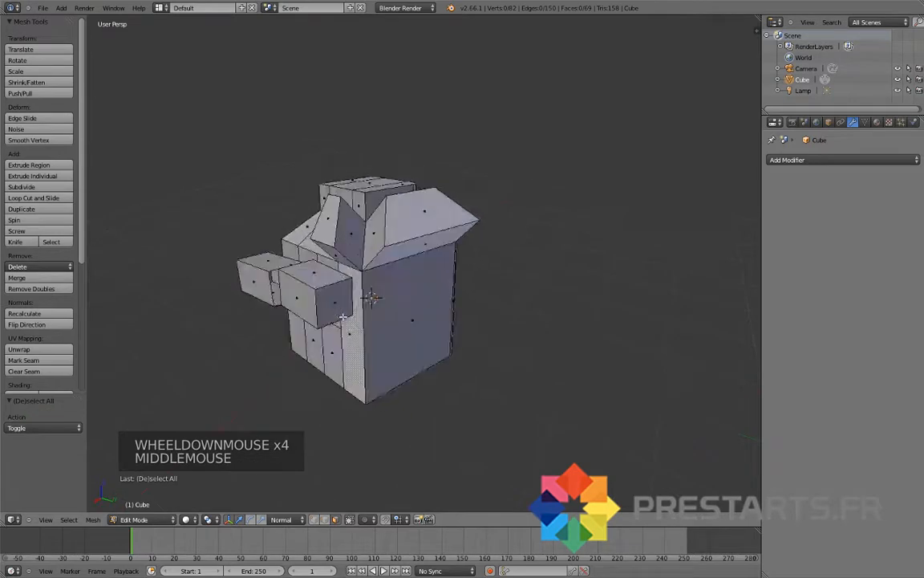
middle_click_drag(429, 325, 486, 350, "shift")
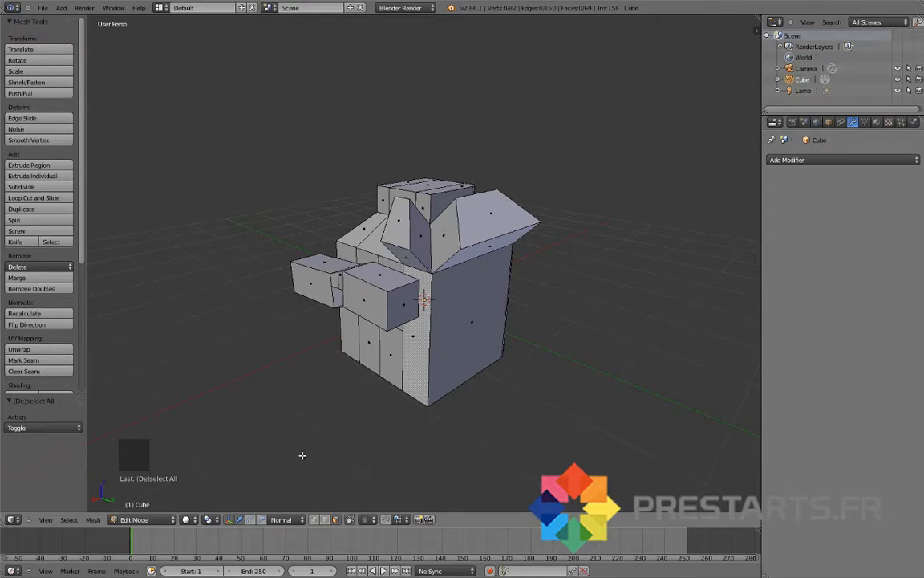
middle_click_drag(351, 401, 358, 378, "shift")
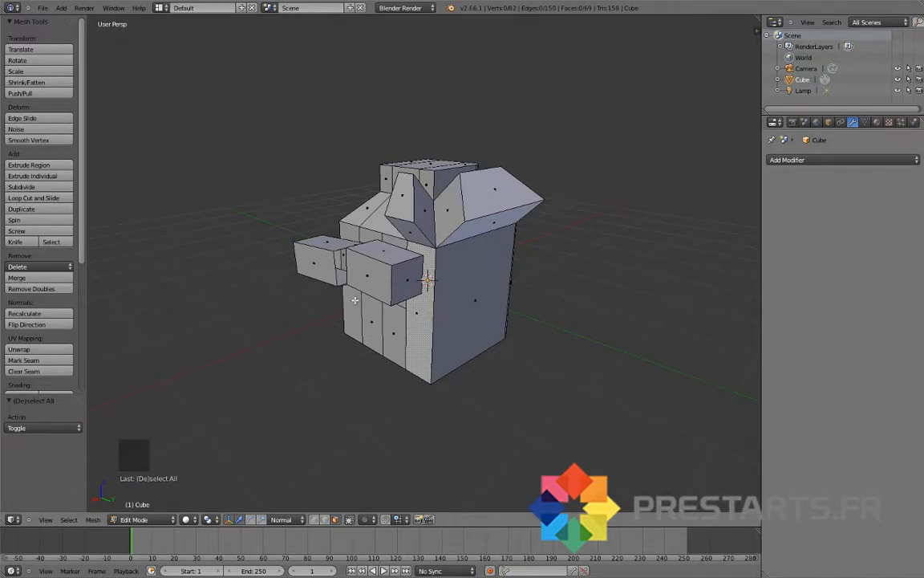
middle_click_drag(355, 300, 483, 305)
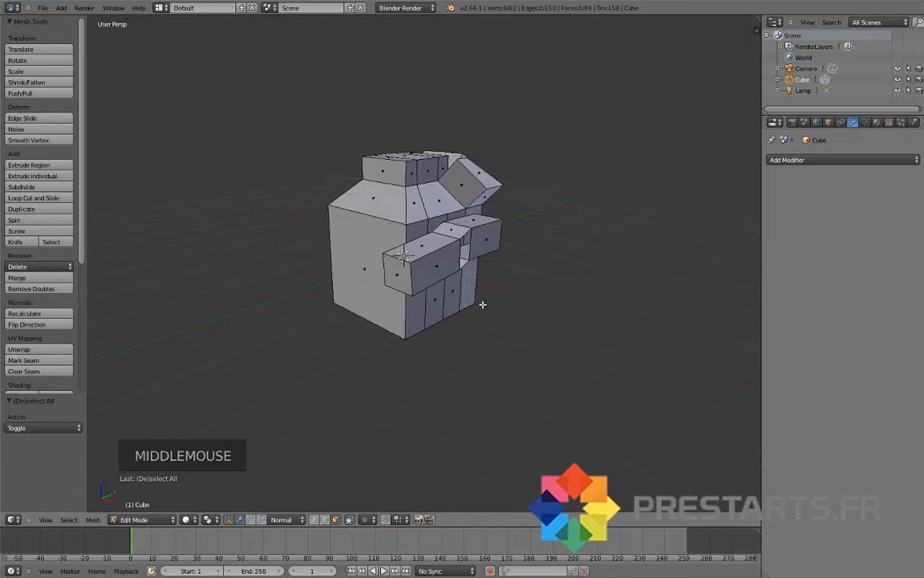
middle_click_drag(431, 256, 434, 279, "shift")
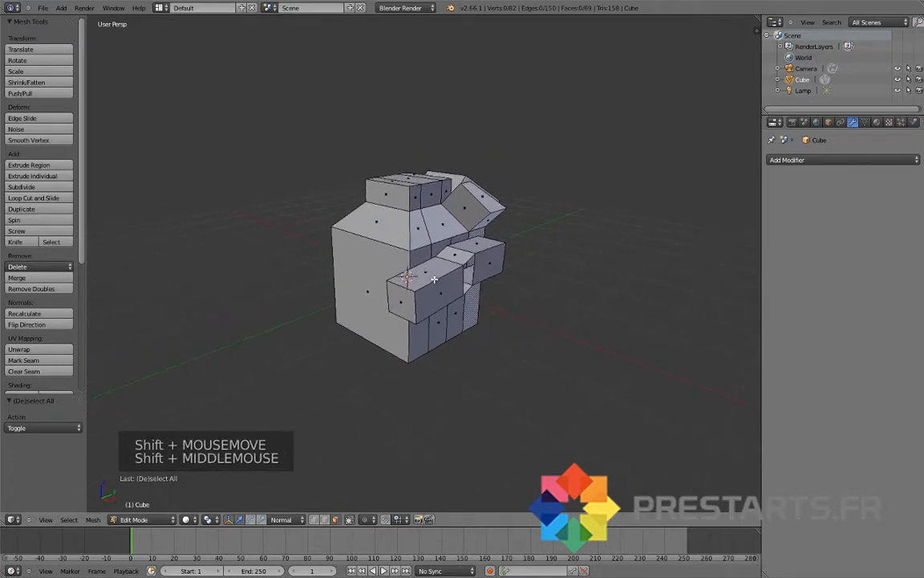